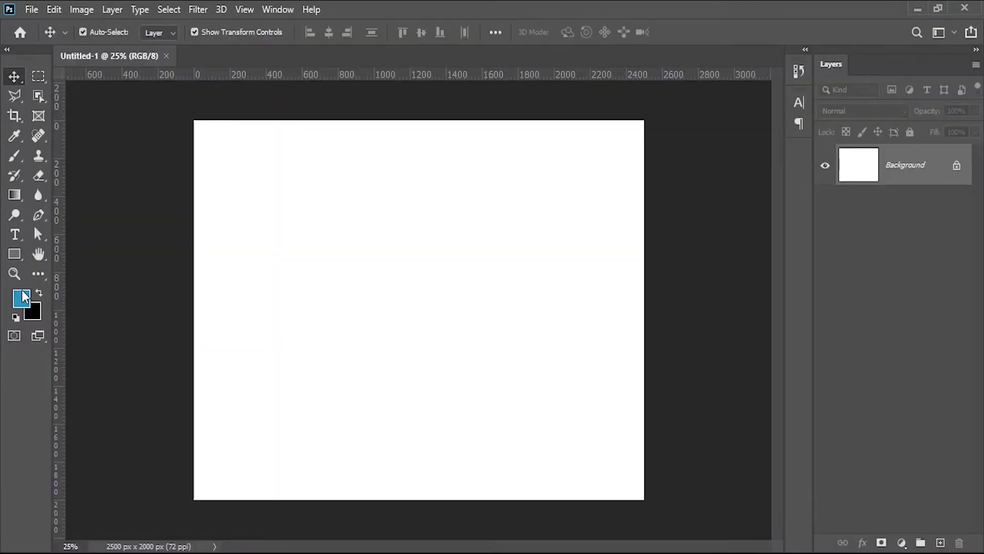
Set both the foreground and background colours to light grey
{"action": "left_click", "coordinate": [22, 297]}
{"action": "left_click_drag", "start_coordinate": [645, 148], "coordinate": [597, 133]}
{"action": "left_click", "coordinate": [902, 87]}
{"action": "left_click", "coordinate": [27, 314]}
{"action": "left_click", "coordinate": [929, 88]}
Fill the background with a vertical foreground-to-background linear gradient, darker at the top
{"action": "left_click", "coordinate": [16, 196]}
{"action": "left_click", "coordinate": [163, 33]}
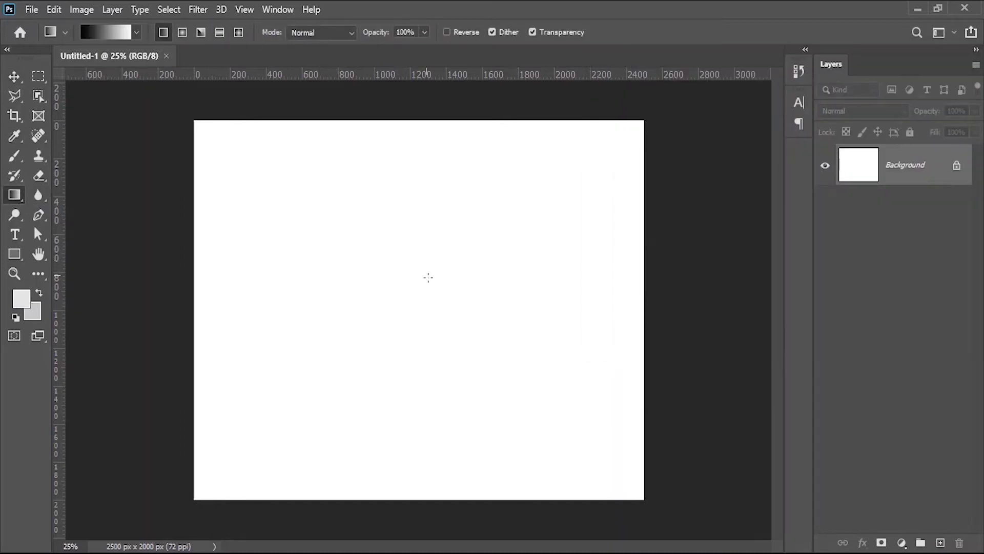
{"action": "left_click_drag", "start_coordinate": [428, 277], "coordinate": [638, 546]}
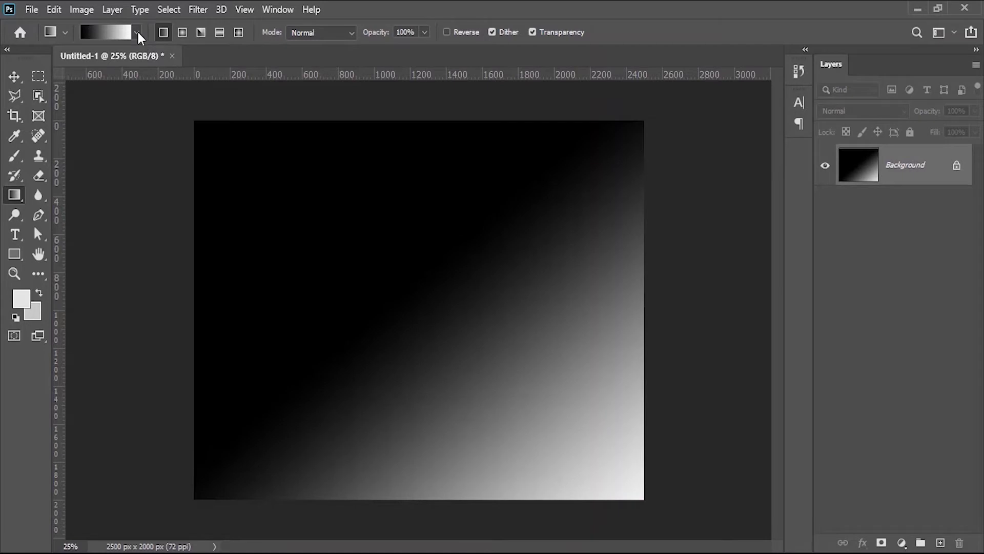
{"action": "left_click", "coordinate": [137, 32]}
{"action": "left_click", "coordinate": [33, 62]}
{"action": "left_click", "coordinate": [50, 86]}
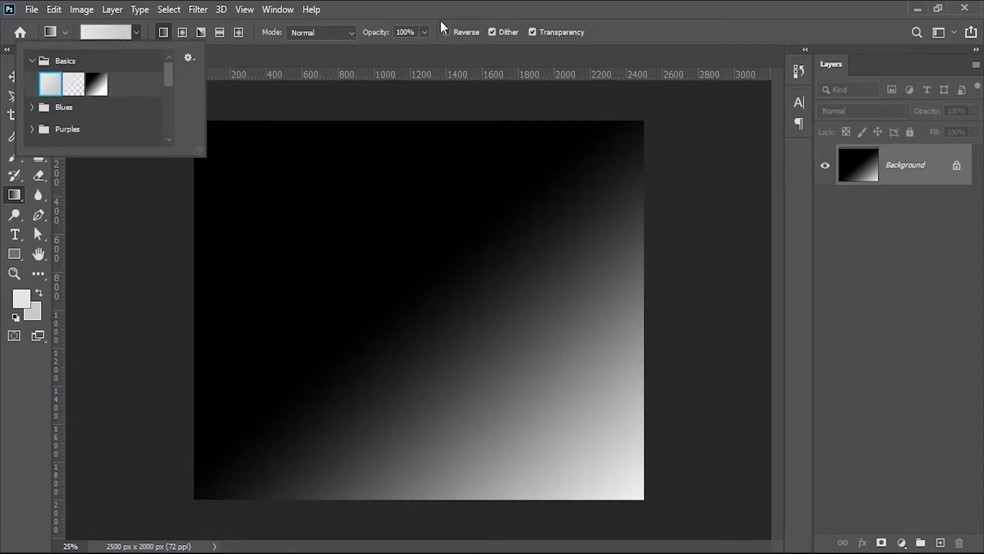
{"action": "left_click", "coordinate": [448, 11]}
{"action": "left_click_drag", "start_coordinate": [487, 337], "coordinate": [523, 418]}
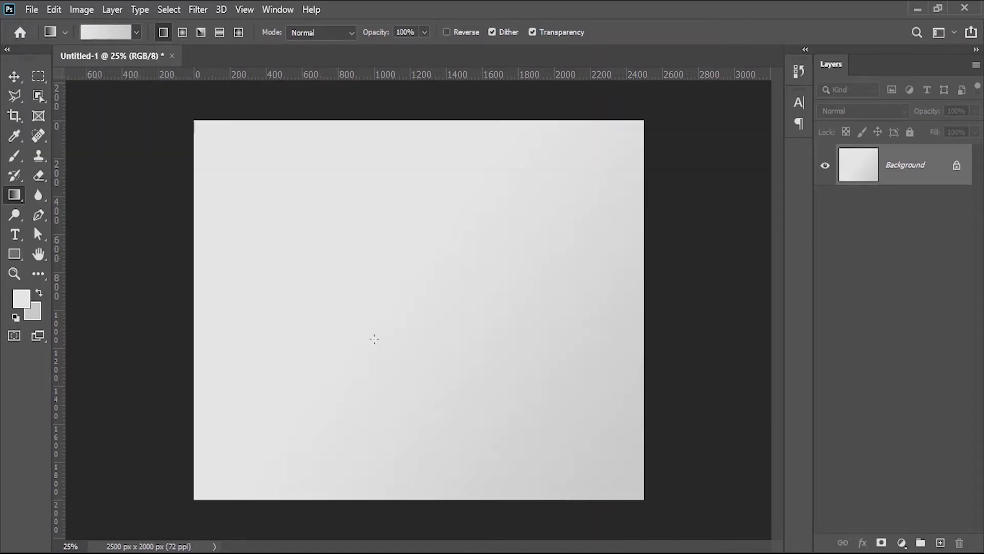
{"action": "left_click_drag", "start_coordinate": [387, 484], "coordinate": [430, 523]}
Place the Concept (3) photo as an embedded layer over the background
{"action": "key", "text": "v"}
{"action": "left_click", "coordinate": [32, 9]}
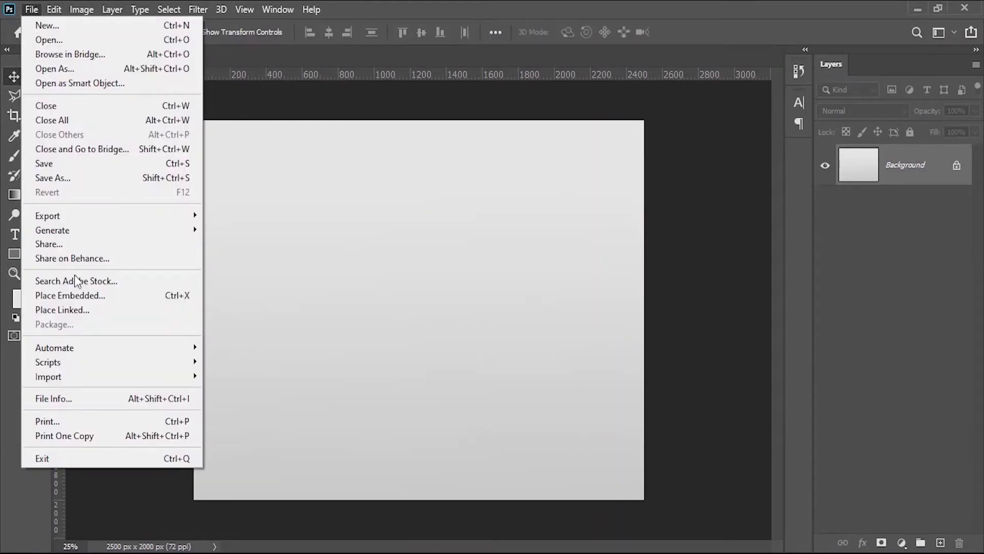
{"action": "left_click", "coordinate": [119, 296]}
{"action": "double_click", "coordinate": [635, 131]}
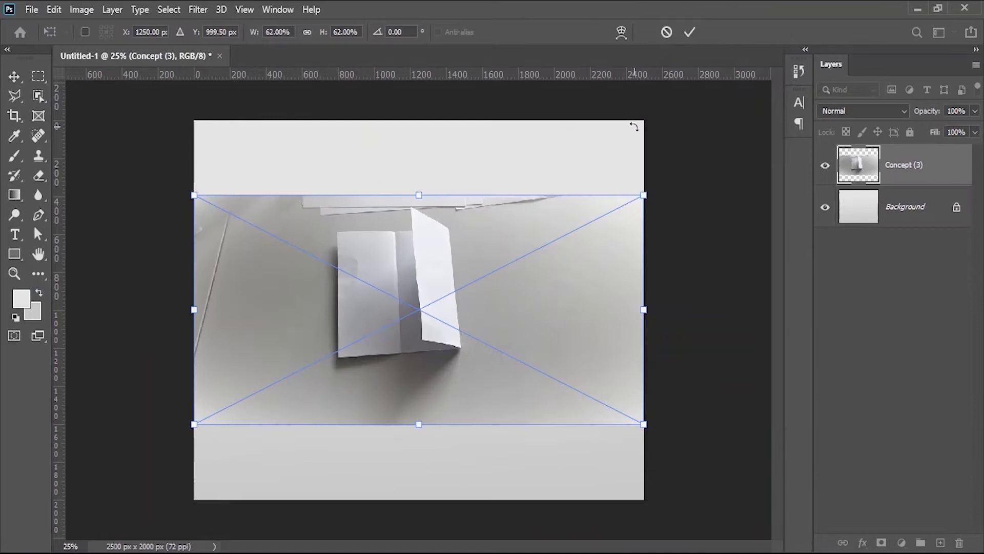
{"action": "left_click", "coordinate": [689, 33]}
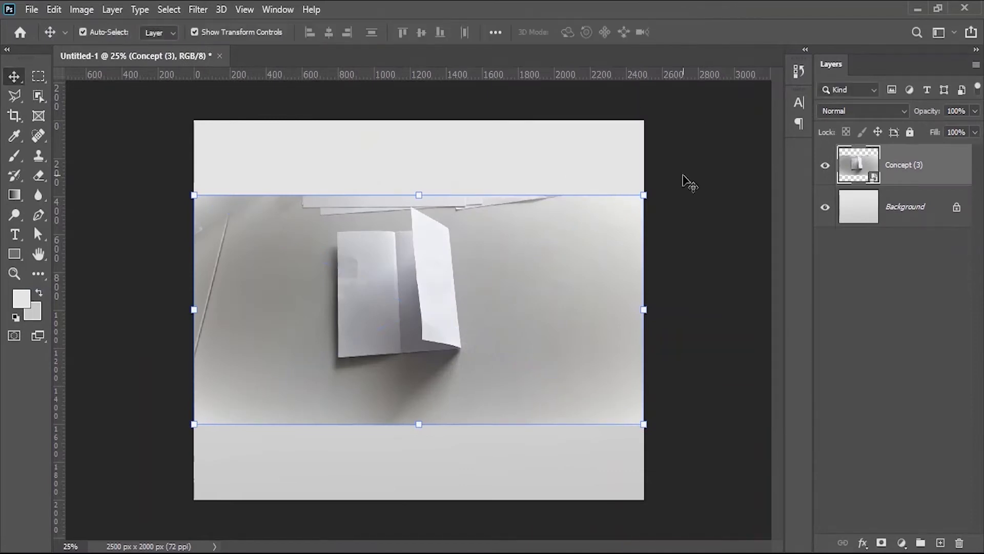
Enlarge the Concept (3) photo to 71.4% and lock its layer
{"action": "left_click_drag", "start_coordinate": [647, 196], "coordinate": [678, 178]}
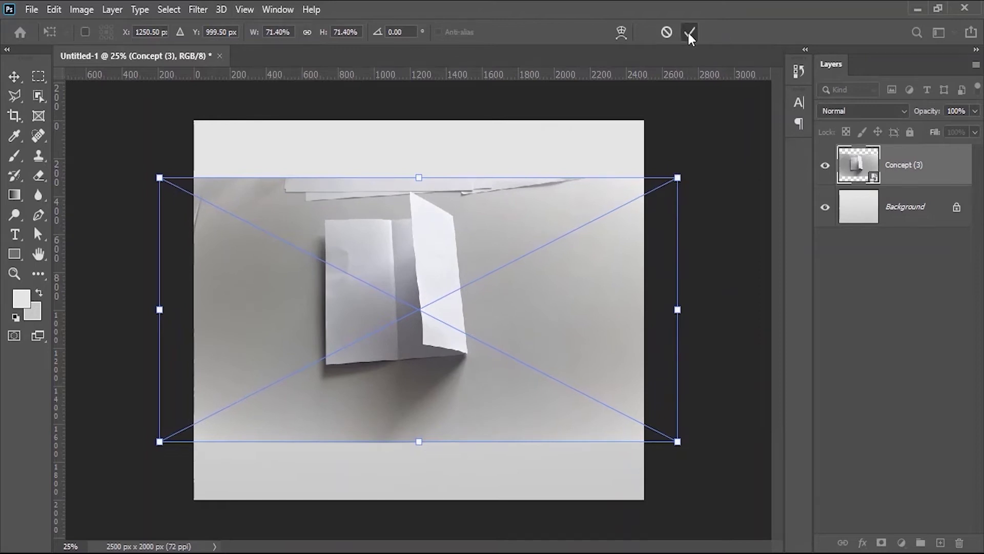
{"action": "left_click", "coordinate": [690, 34]}
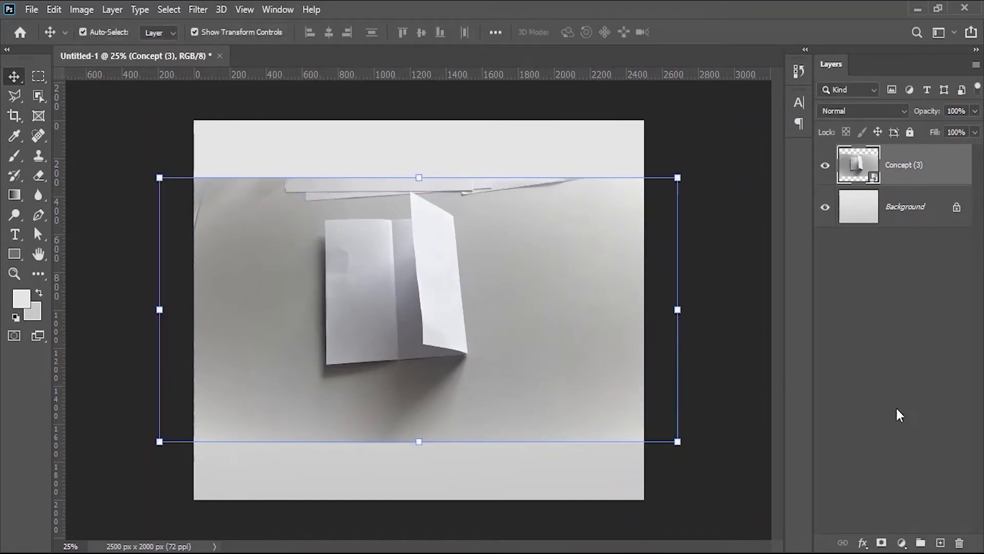
{"action": "left_click", "coordinate": [910, 134]}
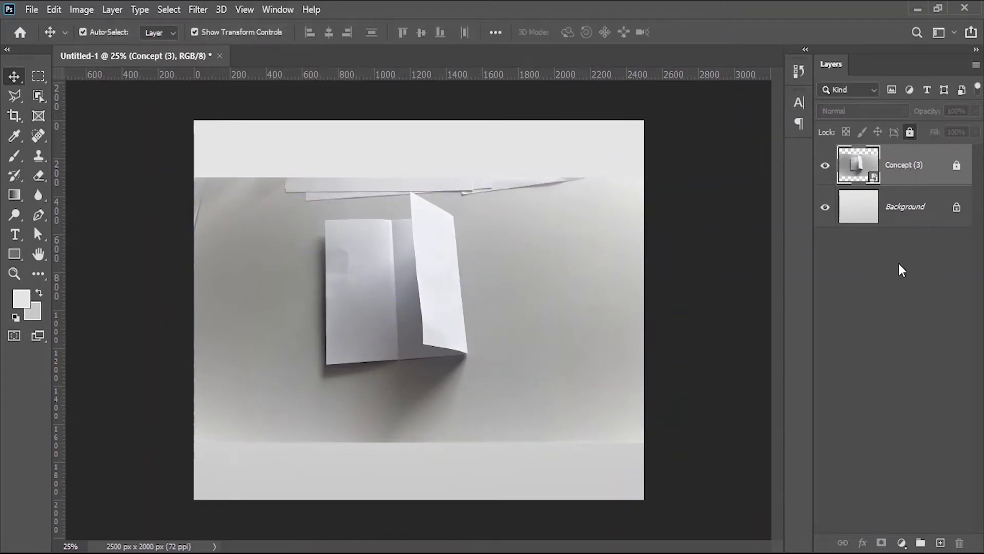
{"action": "left_click_drag", "start_coordinate": [368, 255], "coordinate": [398, 264]}
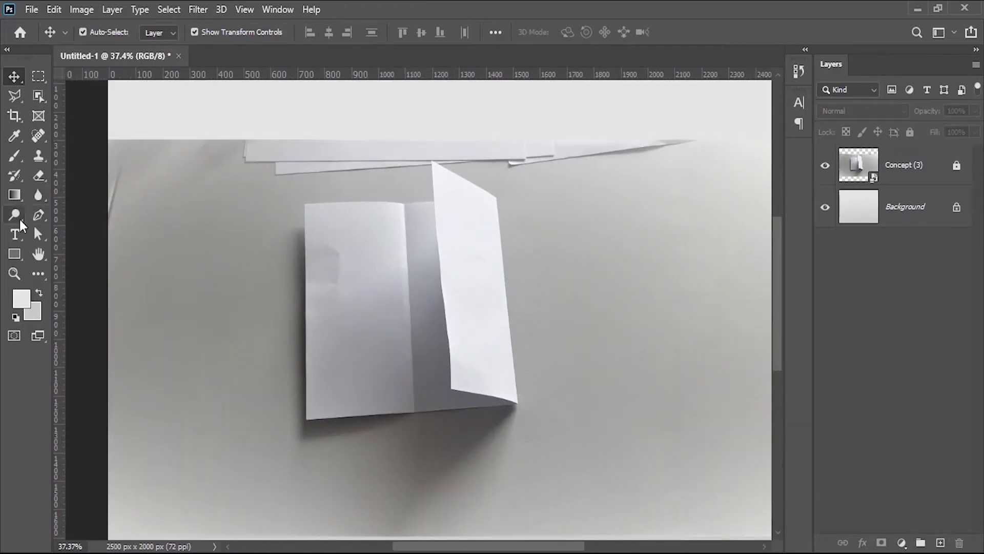
{"action": "left_click", "coordinate": [13, 253]}
Create a 99 × 210 mm rectangle and give it a red fill
{"action": "left_click", "coordinate": [302, 213]}
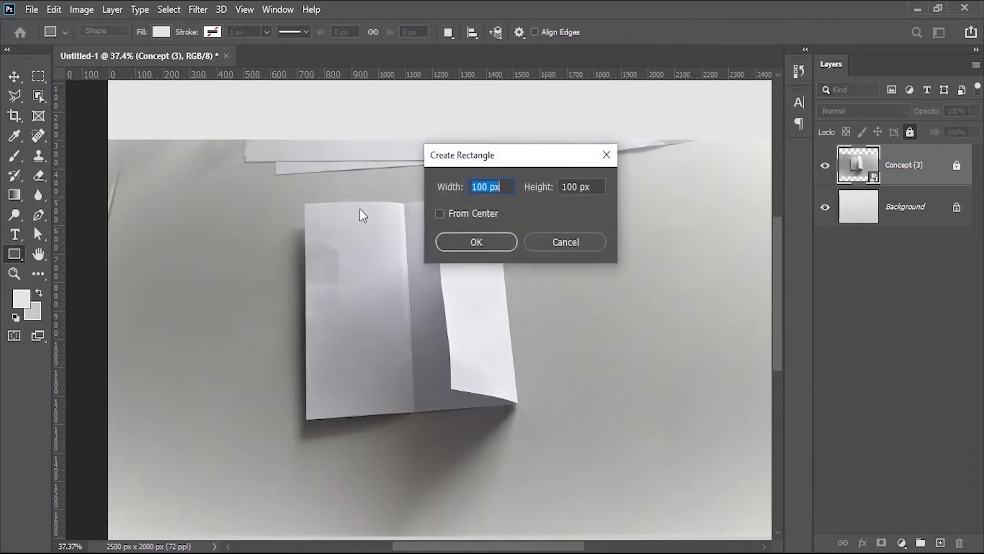
{"action": "type", "text": "99"}
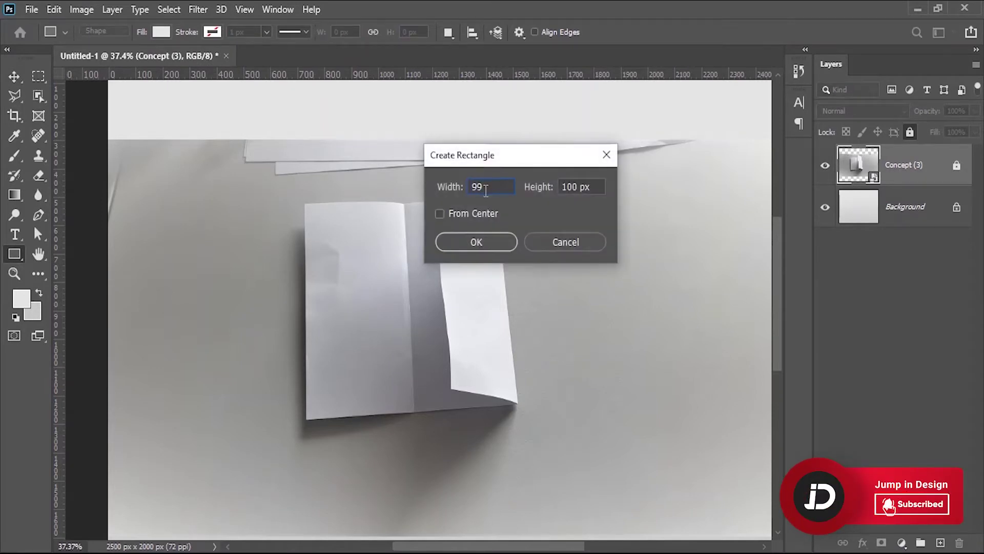
{"action": "key", "text": "Tab"}
{"action": "type", "text": "210mm"}
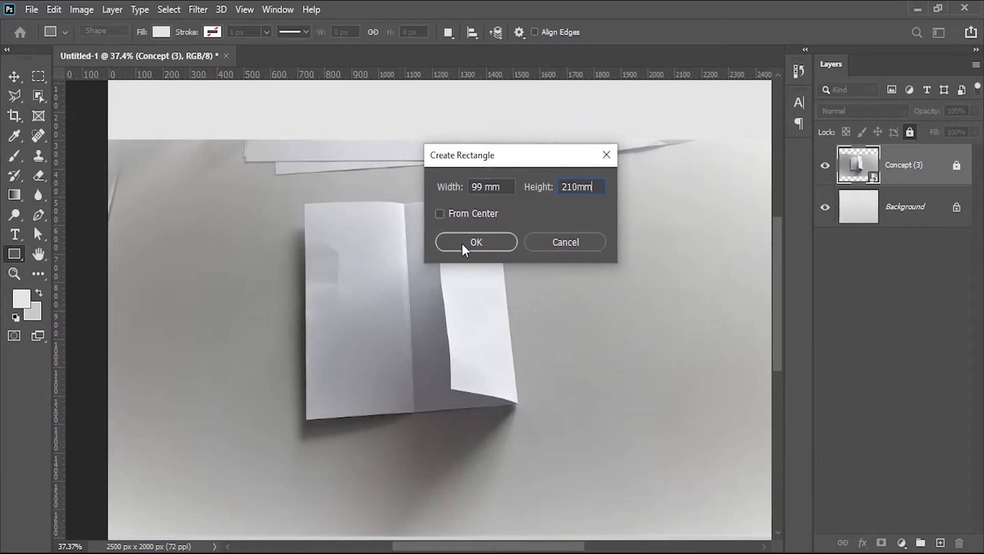
{"action": "left_click", "coordinate": [464, 248]}
{"action": "double_click", "coordinate": [858, 176]}
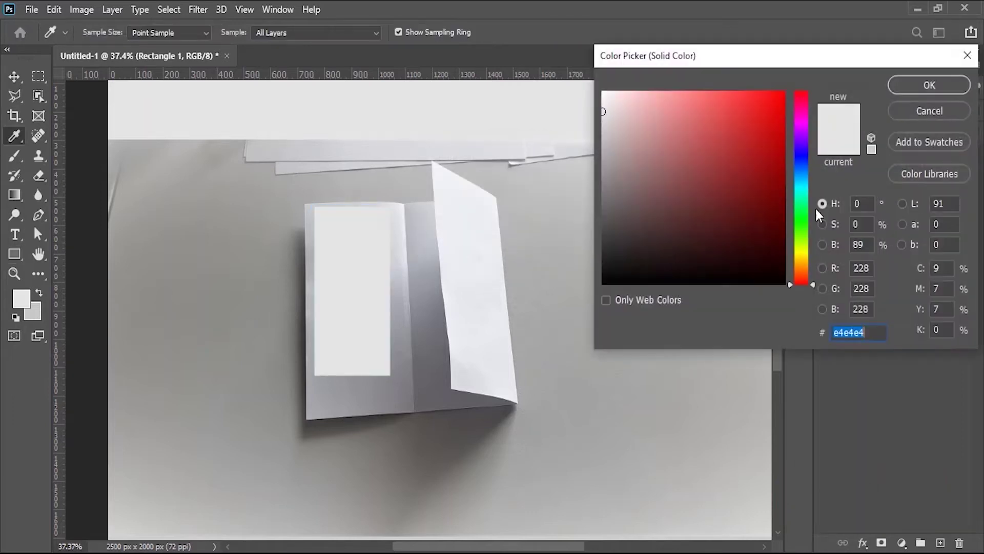
{"action": "left_click", "coordinate": [709, 145]}
{"action": "left_click", "coordinate": [929, 84]}
Enlarge the red rectangle and position it over the folded paper's left panel
{"action": "left_click", "coordinate": [15, 76]}
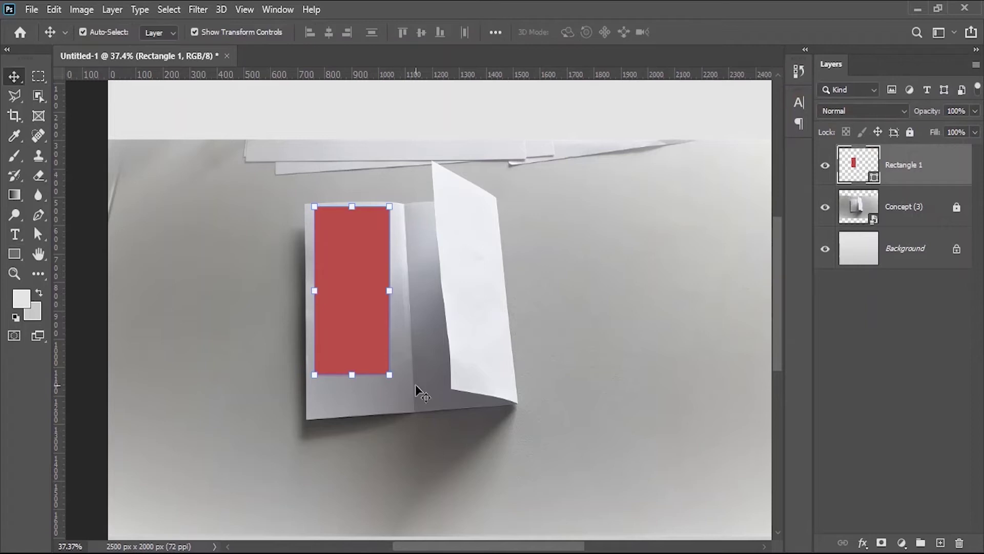
{"action": "left_click_drag", "start_coordinate": [385, 377], "coordinate": [489, 465]}
{"action": "left_click_drag", "start_coordinate": [398, 398], "coordinate": [382, 372]}
{"action": "left_click", "coordinate": [713, 32]}
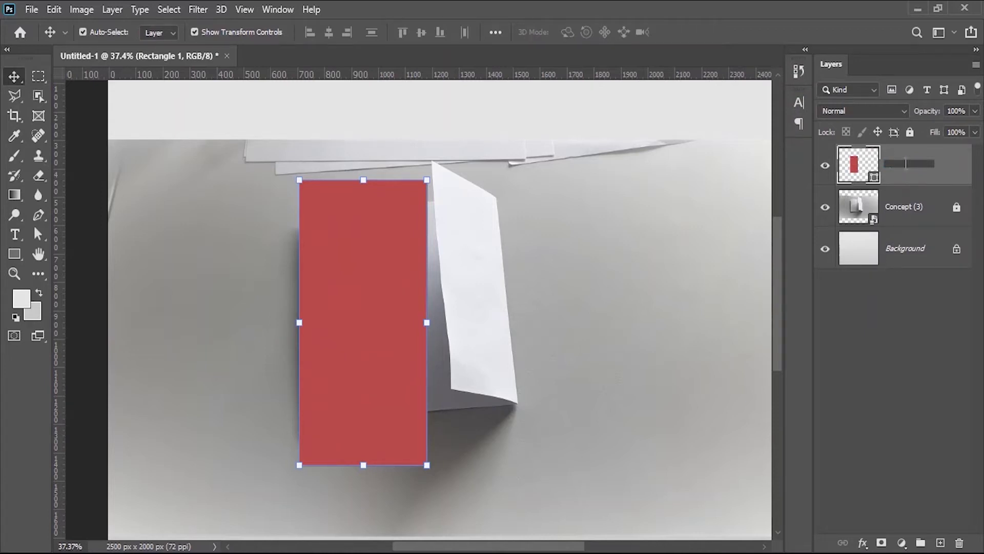
{"action": "left_click", "coordinate": [898, 311]}
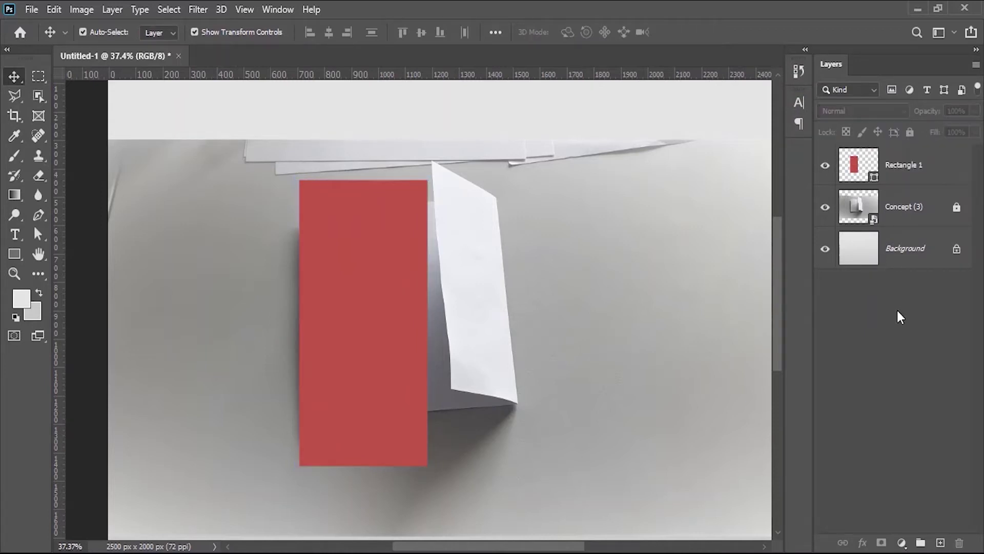
Rename the rectangle Page 1, duplicate it as Page 2 and Page 3, and move Page 3 right
{"action": "double_click", "coordinate": [901, 167]}
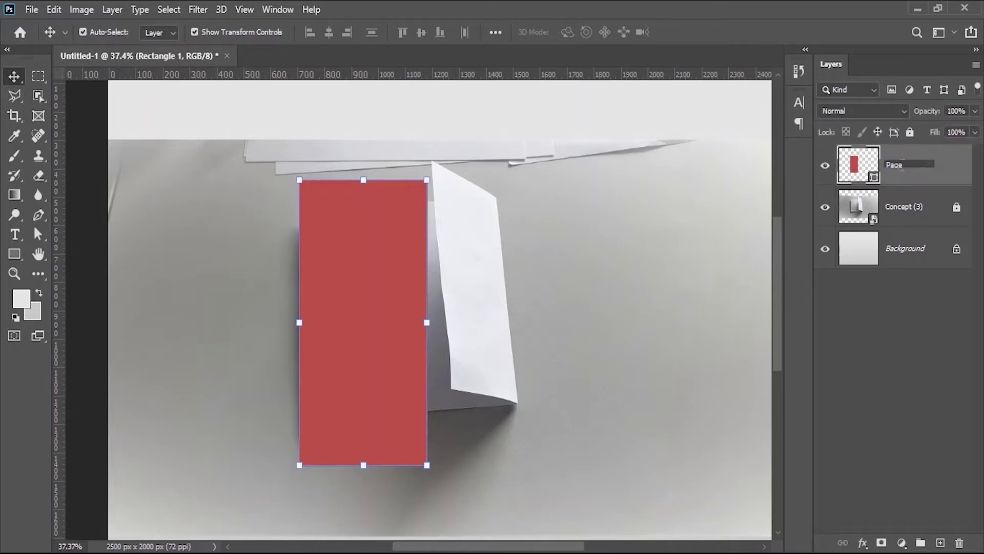
{"action": "type", "text": "Page 1"}
{"action": "key", "text": "Return"}
{"action": "left_click_drag", "start_coordinate": [912, 167], "coordinate": [941, 543]}
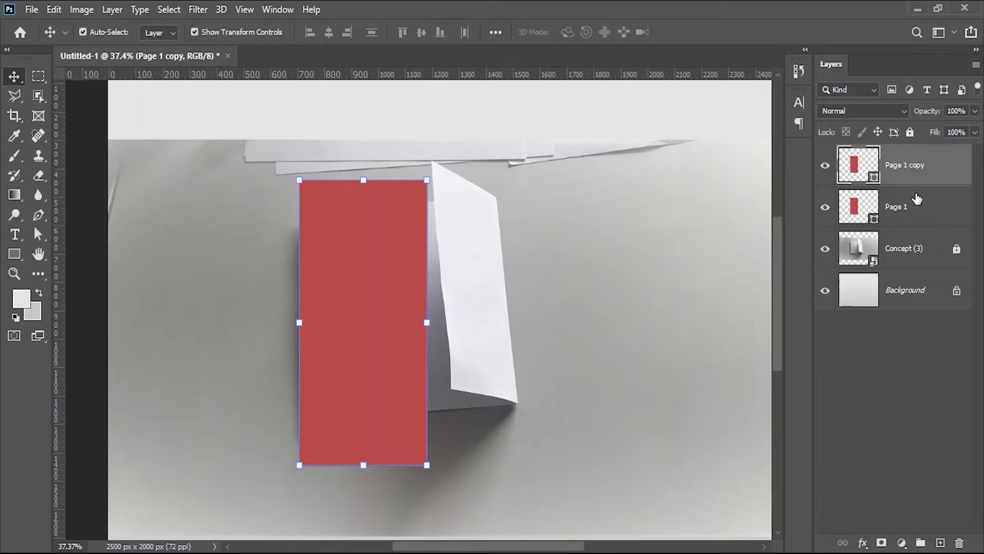
{"action": "type", "text": "Page 2"}
{"action": "key", "text": "Return"}
{"action": "left_click_drag", "start_coordinate": [924, 184], "coordinate": [941, 542]}
{"action": "double_click", "coordinate": [921, 164]}
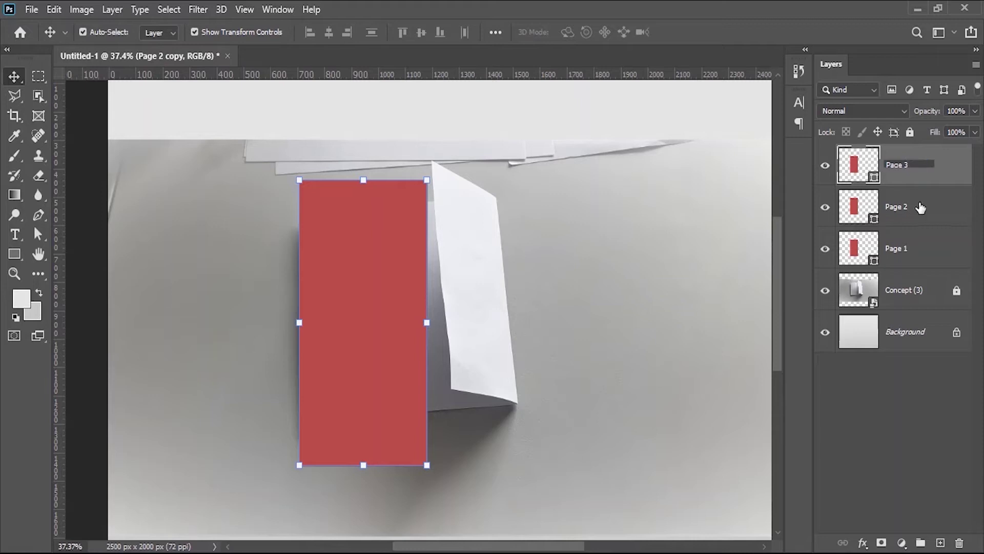
{"action": "key", "text": "Return"}
{"action": "left_click_drag", "start_coordinate": [389, 272], "coordinate": [519, 286]}
Recolour the middle Page 2 panel a darker red
{"action": "double_click", "coordinate": [870, 206]}
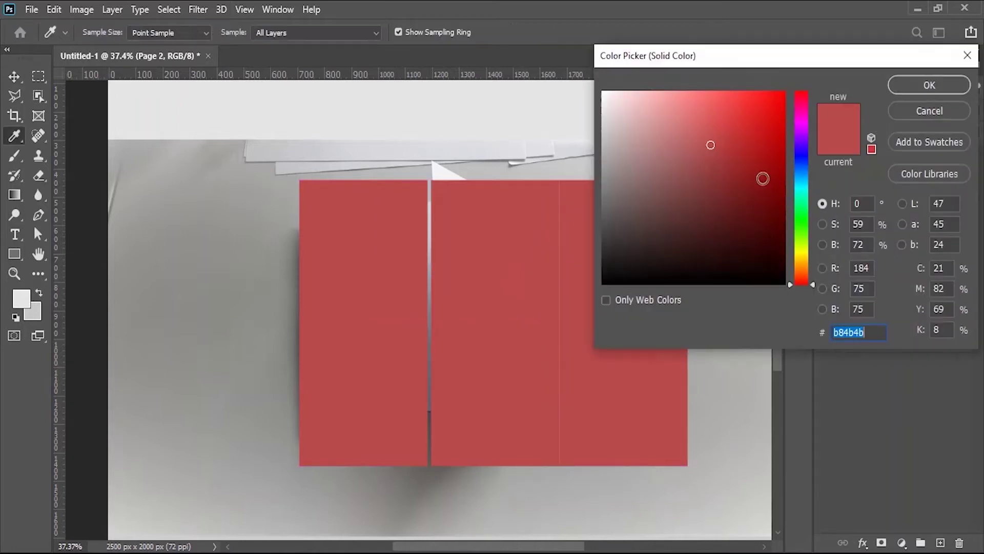
{"action": "left_click", "coordinate": [731, 162]}
{"action": "left_click", "coordinate": [925, 85]}
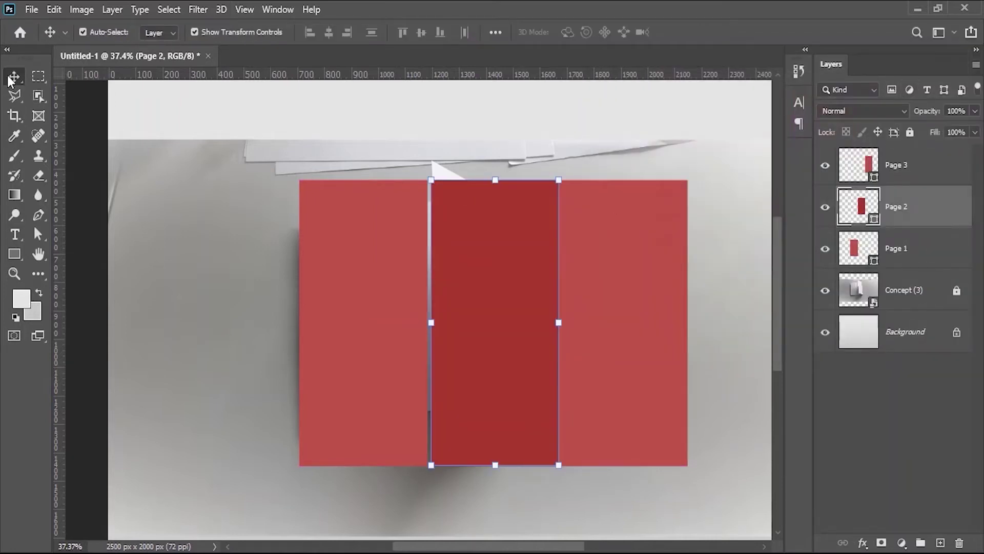
Convert Pages 3, 2 and 1 to smart objects, then hide Pages 3 and 2
{"action": "right_click", "coordinate": [935, 165]}
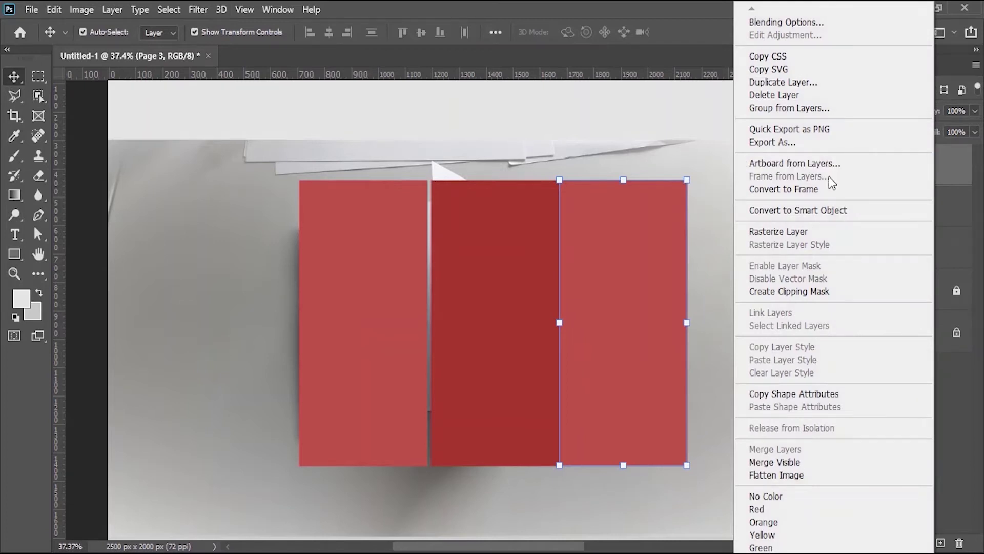
{"action": "left_click", "coordinate": [821, 210]}
{"action": "right_click", "coordinate": [896, 208]}
{"action": "left_click", "coordinate": [809, 210]}
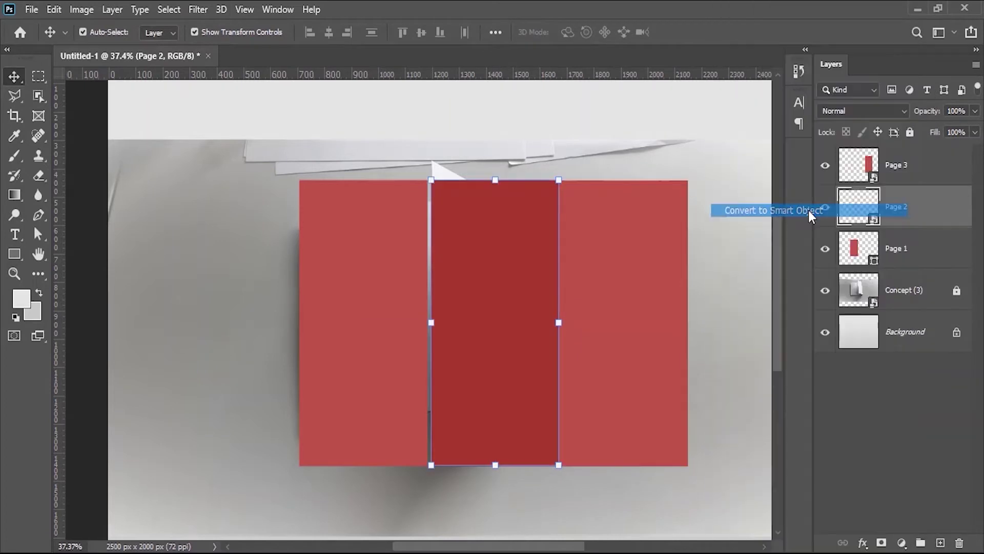
{"action": "right_click", "coordinate": [840, 247]}
{"action": "left_click", "coordinate": [798, 209]}
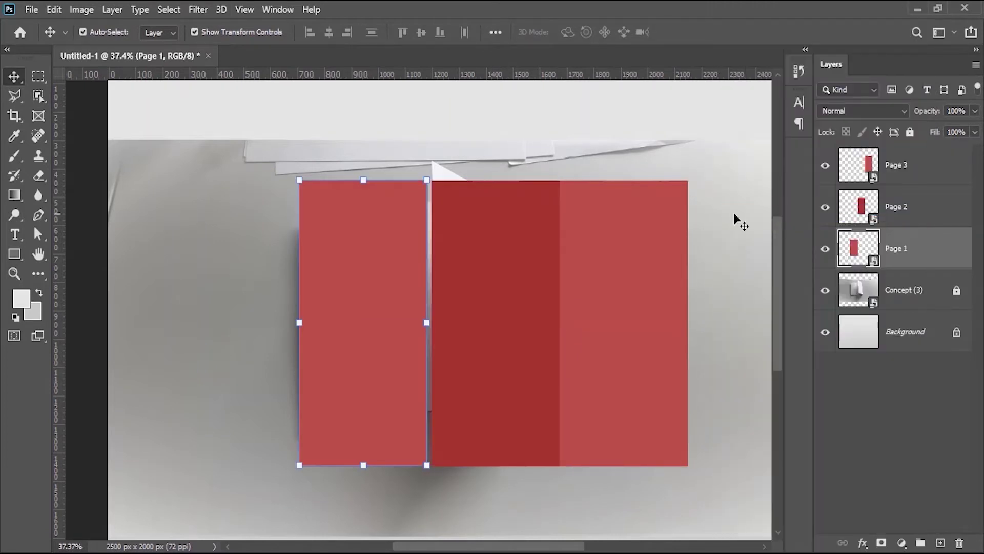
{"action": "left_click", "coordinate": [825, 208]}
{"action": "left_click", "coordinate": [826, 165]}
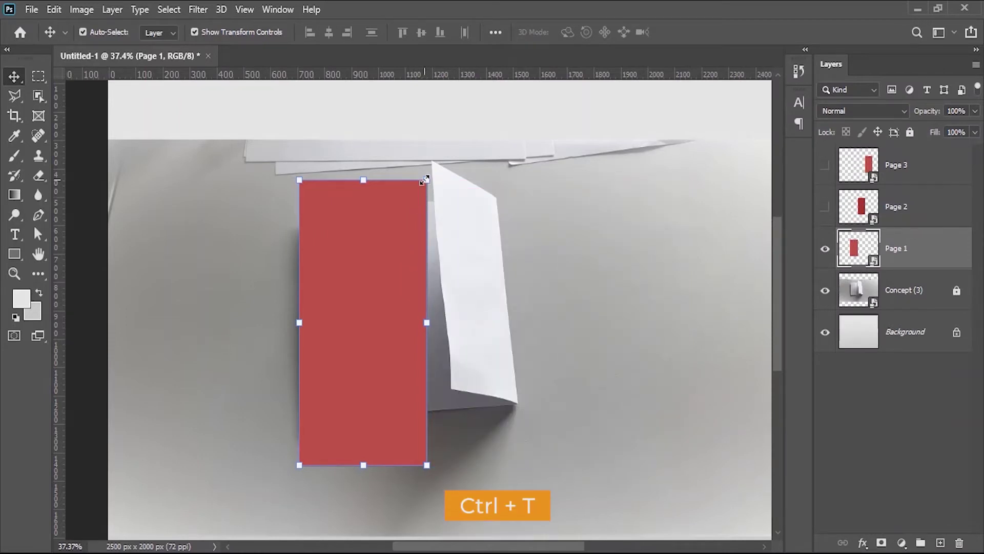
Scale Page 1 down and move it onto the paper's left panel for distorting
{"action": "key", "text": "ctrl+t"}
{"action": "left_click_drag", "start_coordinate": [425, 180], "coordinate": [398, 250]}
{"action": "left_click_drag", "start_coordinate": [311, 260], "coordinate": [431, 188]}
{"action": "left_click_drag", "start_coordinate": [395, 275], "coordinate": [412, 166]}
{"action": "right_click", "coordinate": [398, 201]}
{"action": "left_click", "coordinate": [425, 293]}
Distort Page 1's four corners onto the paper's left panel and lower its opacity to 78%
{"action": "left_click_drag", "start_coordinate": [295, 105], "coordinate": [329, 115]}
{"action": "left_click_drag", "start_coordinate": [254, 149], "coordinate": [220, 134]}
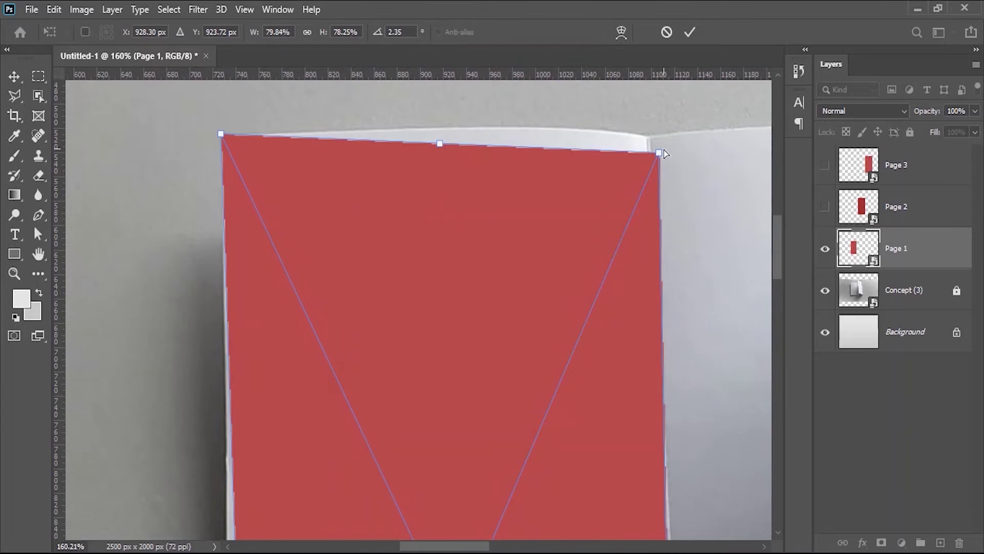
{"action": "left_click_drag", "start_coordinate": [660, 154], "coordinate": [649, 135]}
{"action": "left_click_drag", "start_coordinate": [573, 277], "coordinate": [516, 271]}
{"action": "left_click_drag", "start_coordinate": [508, 434], "coordinate": [444, 200]}
{"action": "left_click_drag", "start_coordinate": [489, 349], "coordinate": [543, 350]}
{"action": "left_click_drag", "start_coordinate": [256, 403], "coordinate": [229, 372]}
{"action": "left_click_drag", "start_coordinate": [633, 407], "coordinate": [647, 346]}
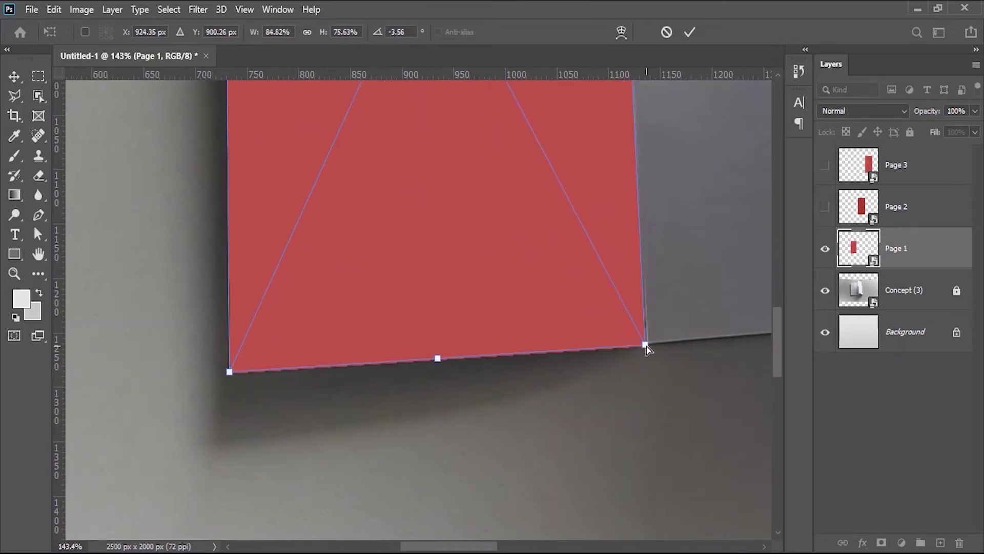
{"action": "left_click", "coordinate": [691, 33]}
{"action": "left_click_drag", "start_coordinate": [935, 112], "coordinate": [919, 115]}
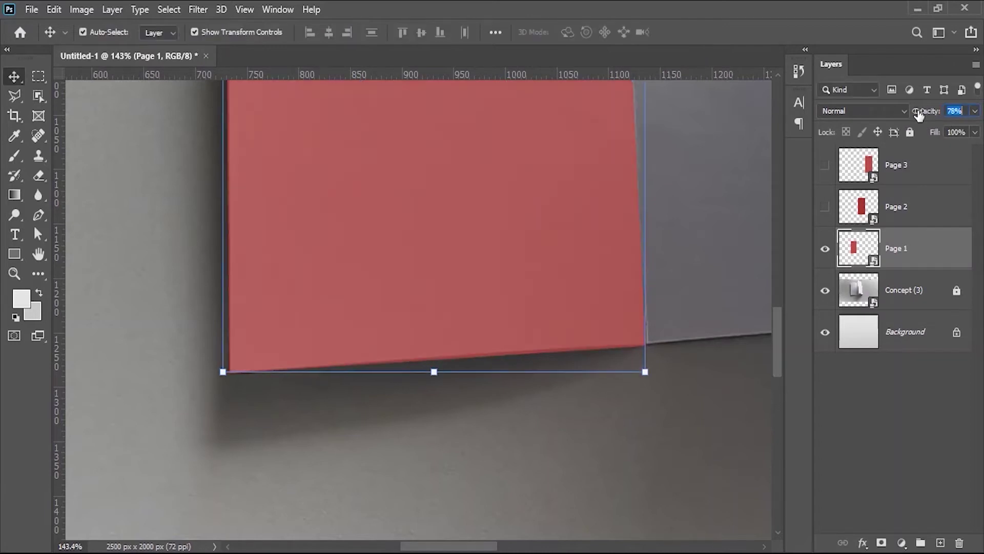
{"action": "left_click", "coordinate": [56, 10]}
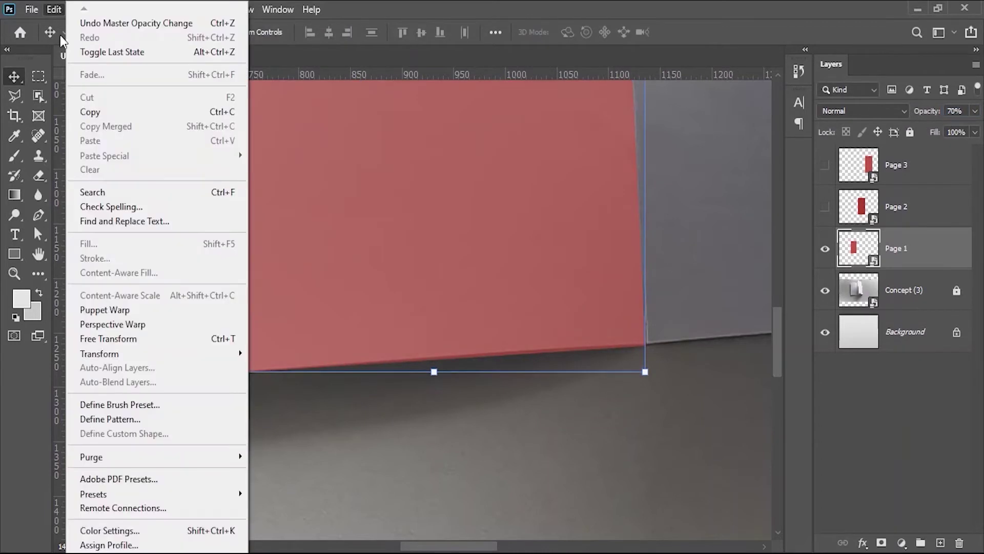
Warp Page 1's bottom and top edges to follow the curve of the paper
{"action": "left_click", "coordinate": [127, 338]}
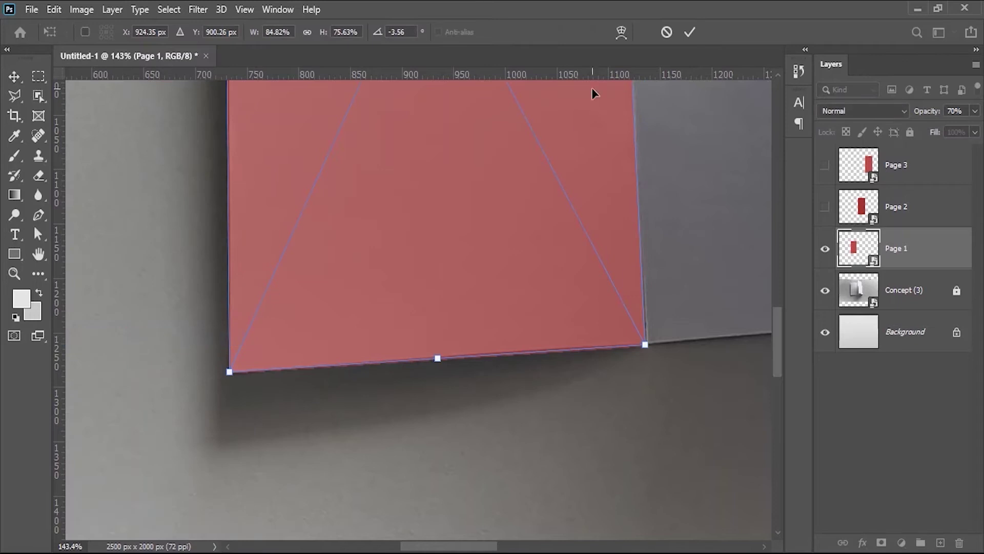
{"action": "left_click", "coordinate": [621, 32]}
{"action": "left_click_drag", "start_coordinate": [512, 355], "coordinate": [513, 347]}
{"action": "mouse_move", "coordinate": [373, 364]}
{"action": "left_mouse_down"}
{"action": "mouse_move", "coordinate": [373, 354]}
{"action": "mouse_move", "coordinate": [374, 362]}
{"action": "left_mouse_up"}
{"action": "left_click_drag", "start_coordinate": [579, 235], "coordinate": [538, 235]}
{"action": "left_click_drag", "start_coordinate": [571, 165], "coordinate": [565, 487]}
{"action": "left_click_drag", "start_coordinate": [572, 215], "coordinate": [627, 220]}
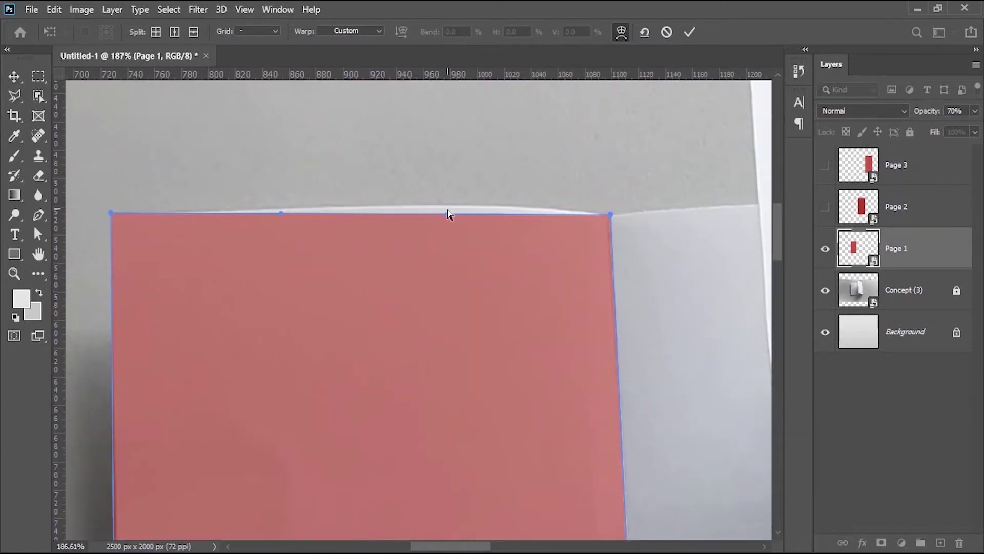
{"action": "left_click_drag", "start_coordinate": [448, 214], "coordinate": [447, 193]}
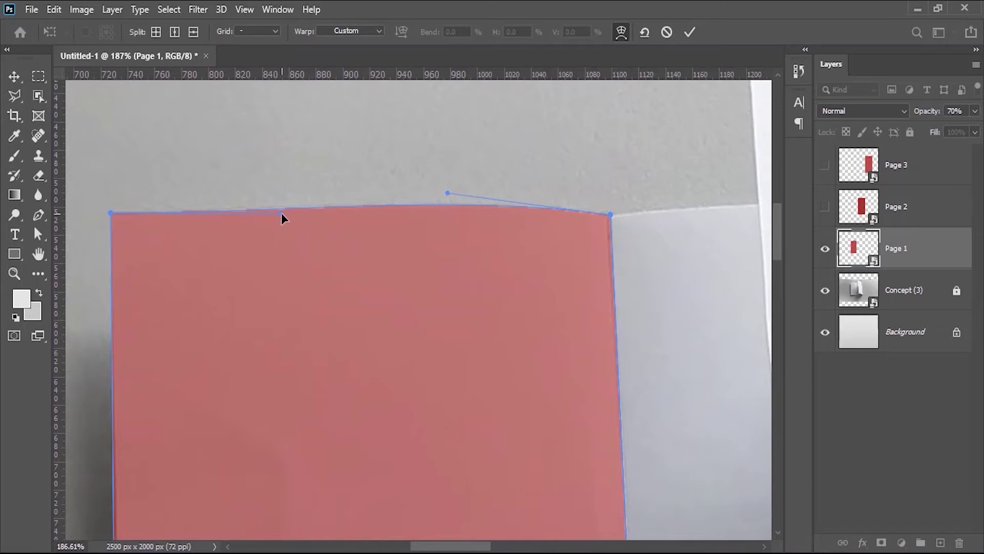
{"action": "left_click_drag", "start_coordinate": [281, 216], "coordinate": [281, 210]}
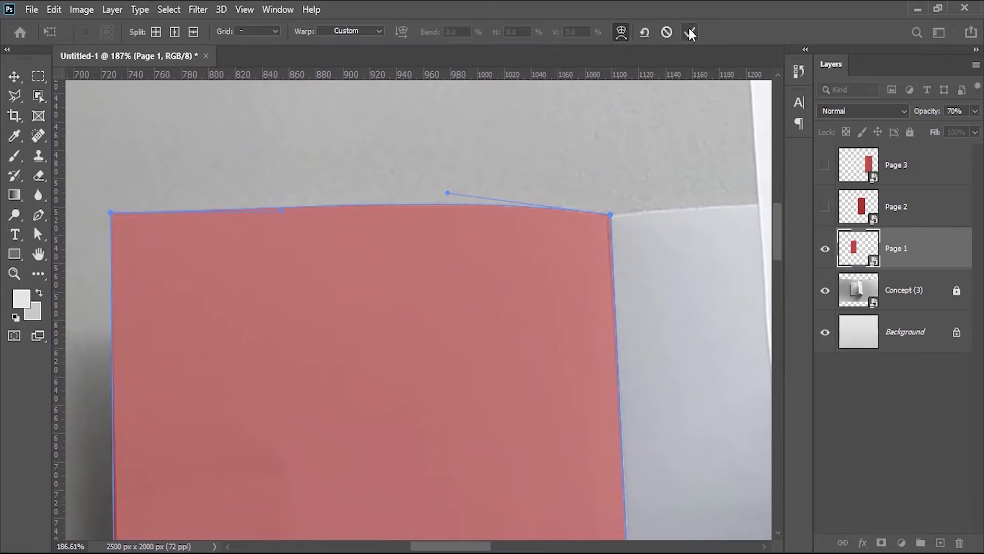
{"action": "left_click_drag", "start_coordinate": [623, 215], "coordinate": [675, 215]}
Distort Page 1's top-right corner onto the paper corner and apply the transform
{"action": "right_click", "coordinate": [583, 254]}
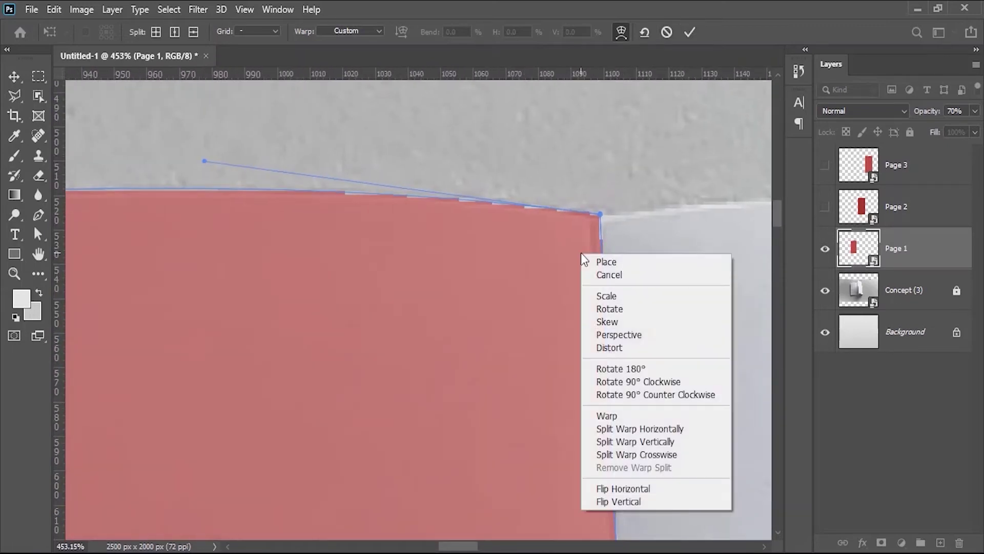
{"action": "left_click", "coordinate": [609, 347]}
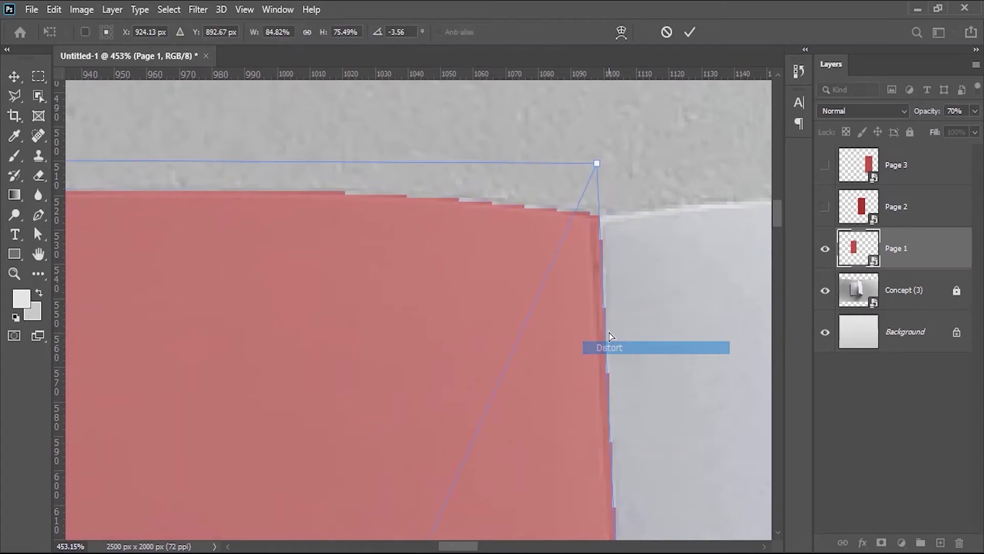
{"action": "left_click_drag", "start_coordinate": [596, 163], "coordinate": [597, 165]}
{"action": "left_click", "coordinate": [689, 33]}
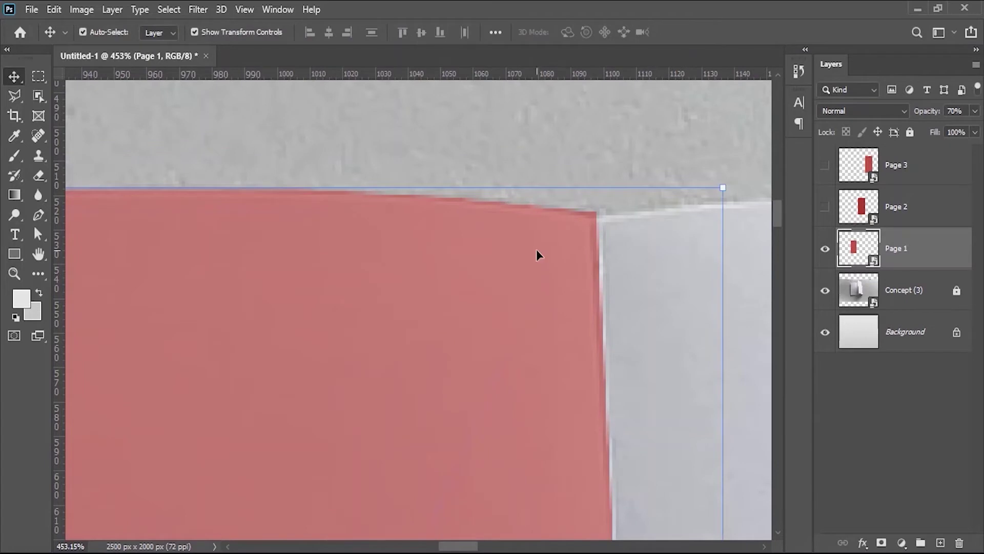
Show the Page 2 layer and shift it about 62 px left
{"action": "scroll", "coordinate": [505, 253], "scroll_direction": "down", "scroll_amount": 10}
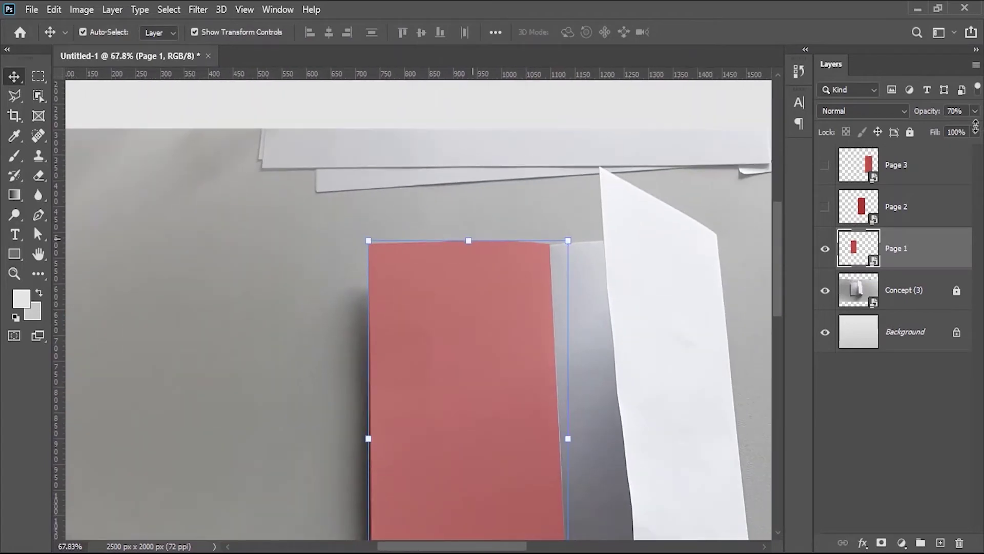
{"action": "scroll", "coordinate": [514, 310], "scroll_direction": "down", "scroll_amount": 1}
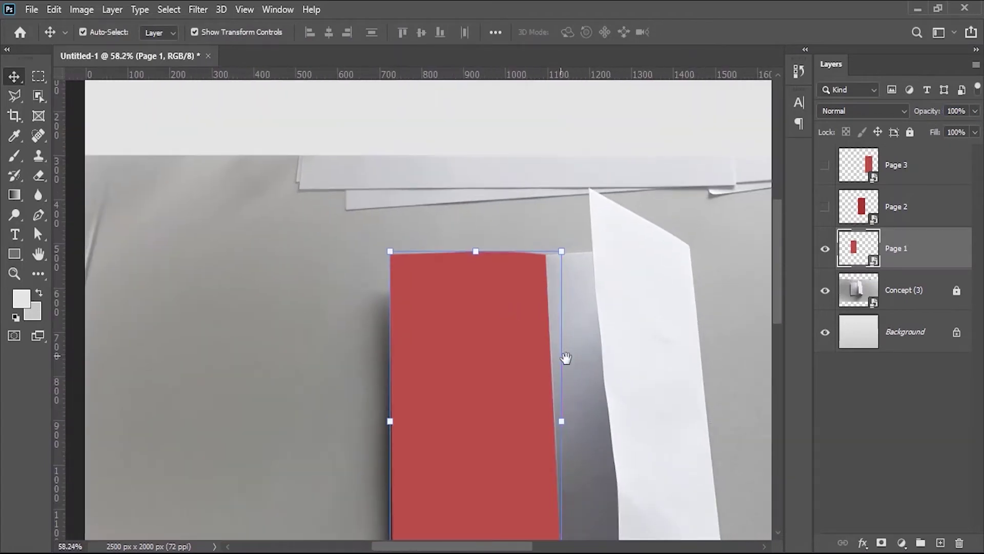
{"action": "left_click_drag", "start_coordinate": [566, 359], "coordinate": [468, 175]}
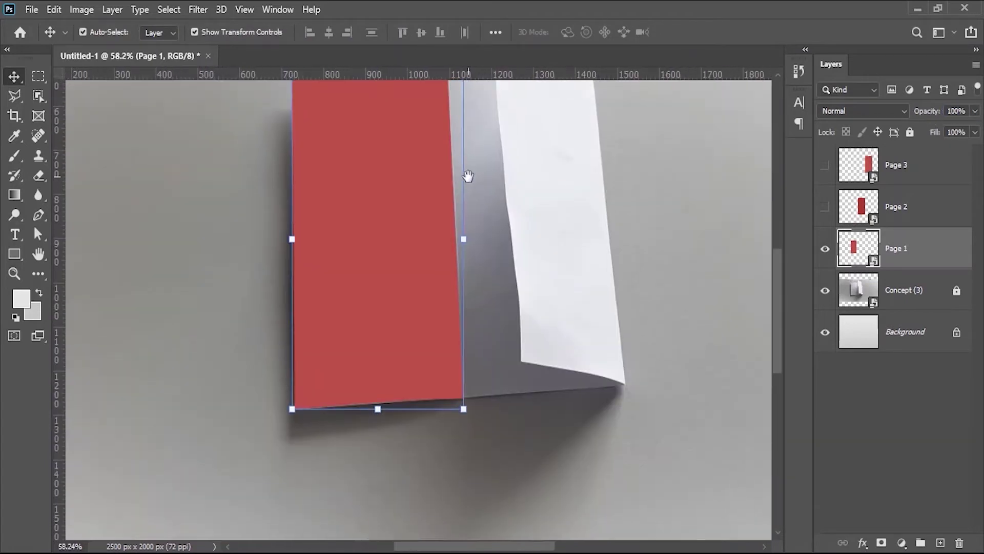
{"action": "left_click", "coordinate": [822, 209]}
{"action": "left_click_drag", "start_coordinate": [566, 193], "coordinate": [533, 288]}
{"action": "left_click_drag", "start_coordinate": [559, 242], "coordinate": [537, 246]}
{"action": "left_click", "coordinate": [54, 9]}
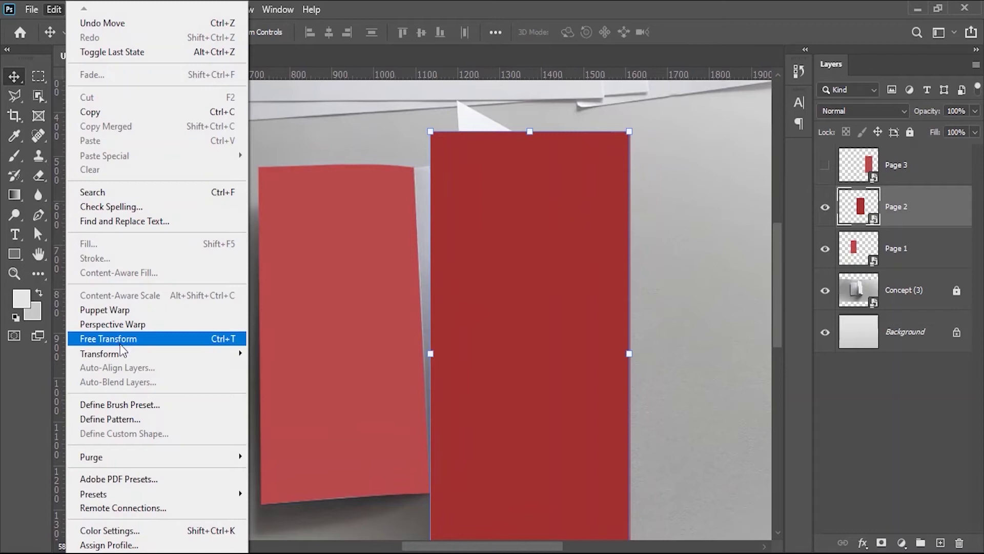
Shrink Page 2 to about 72% and move it up beside Page 1
{"action": "left_click", "coordinate": [97, 338]}
{"action": "left_click_drag", "start_coordinate": [634, 129], "coordinate": [575, 217]}
{"action": "left_click_drag", "start_coordinate": [530, 310], "coordinate": [533, 260]}
{"action": "left_click_drag", "start_coordinate": [587, 176], "coordinate": [574, 201]}
{"action": "left_click_drag", "start_coordinate": [497, 285], "coordinate": [494, 253]}
Skew Page 2 into perspective from its top-left corner
{"action": "left_click_drag", "start_coordinate": [399, 146], "coordinate": [473, 171]}
{"action": "right_click", "coordinate": [549, 258]}
{"action": "left_click", "coordinate": [587, 341]}
{"action": "left_click_drag", "start_coordinate": [473, 219], "coordinate": [531, 209]}
{"action": "mouse_move", "coordinate": [425, 215]}
{"action": "left_mouse_down"}
{"action": "mouse_move", "coordinate": [437, 237]}
{"action": "mouse_move", "coordinate": [425, 221]}
{"action": "left_mouse_up"}
Align Page 2's top-right and bottom-left corners with the paper and fold
{"action": "left_click_drag", "start_coordinate": [518, 271], "coordinate": [401, 242]}
{"action": "left_click_drag", "start_coordinate": [576, 307], "coordinate": [451, 297]}
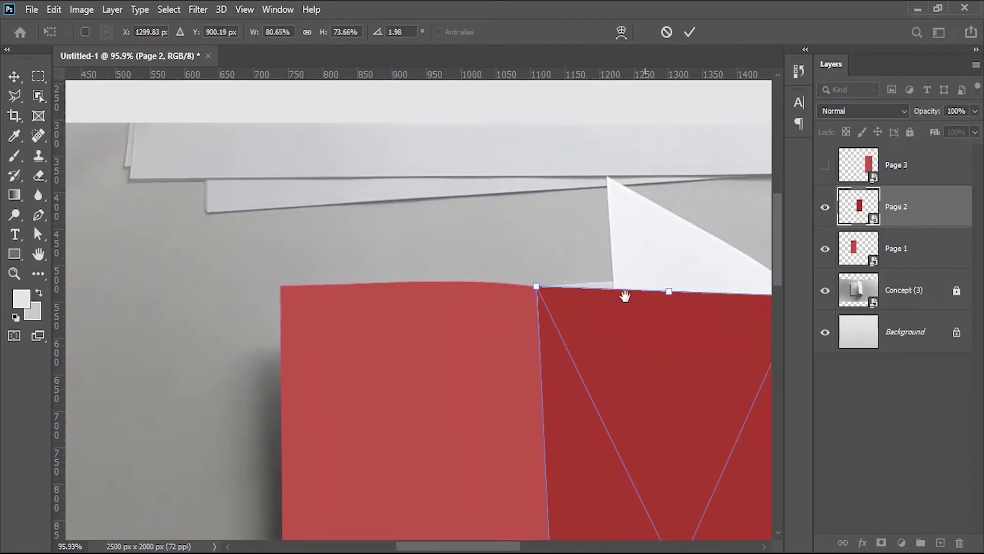
{"action": "left_click_drag", "start_coordinate": [739, 303], "coordinate": [567, 257]}
{"action": "left_click_drag", "start_coordinate": [626, 238], "coordinate": [565, 210]}
{"action": "left_click_drag", "start_coordinate": [583, 276], "coordinate": [487, 282]}
{"action": "left_click_drag", "start_coordinate": [569, 363], "coordinate": [539, 79]}
{"action": "left_click_drag", "start_coordinate": [546, 336], "coordinate": [631, 414]}
{"action": "mouse_move", "coordinate": [201, 458]}
{"action": "left_mouse_down"}
{"action": "mouse_move", "coordinate": [279, 430]}
{"action": "mouse_move", "coordinate": [200, 450]}
{"action": "mouse_move", "coordinate": [209, 458]}
{"action": "left_mouse_up"}
{"action": "scroll", "coordinate": [216, 458], "scroll_direction": "up", "scroll_amount": 5}
{"action": "scroll", "coordinate": [210, 458], "scroll_direction": "down", "scroll_amount": 8}
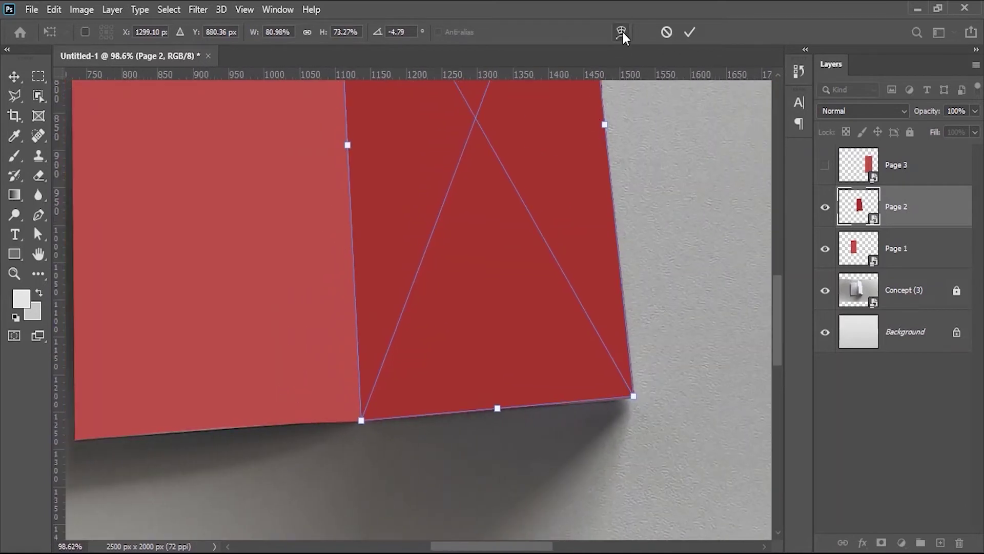
Warp Page 2's bottom and top edges to follow the paper, then apply the transform
{"action": "left_click", "coordinate": [622, 30]}
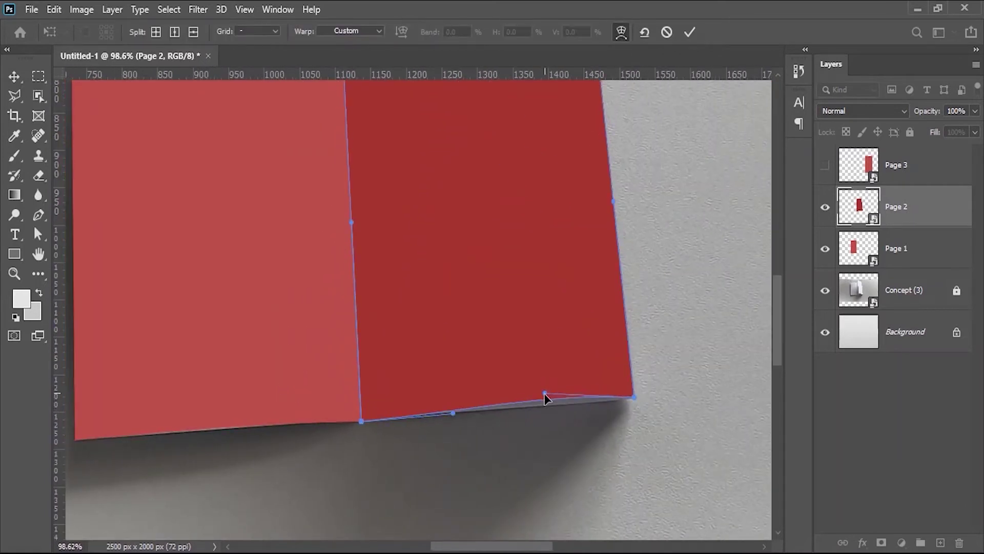
{"action": "left_click_drag", "start_coordinate": [453, 413], "coordinate": [452, 409]}
{"action": "left_click_drag", "start_coordinate": [560, 311], "coordinate": [525, 311]}
{"action": "left_click_drag", "start_coordinate": [542, 228], "coordinate": [549, 387]}
{"action": "left_click_drag", "start_coordinate": [505, 301], "coordinate": [569, 286]}
{"action": "mouse_move", "coordinate": [433, 281]}
{"action": "left_mouse_down"}
{"action": "mouse_move", "coordinate": [441, 305]}
{"action": "mouse_move", "coordinate": [443, 278]}
{"action": "left_mouse_up"}
{"action": "left_click_drag", "start_coordinate": [560, 270], "coordinate": [560, 273]}
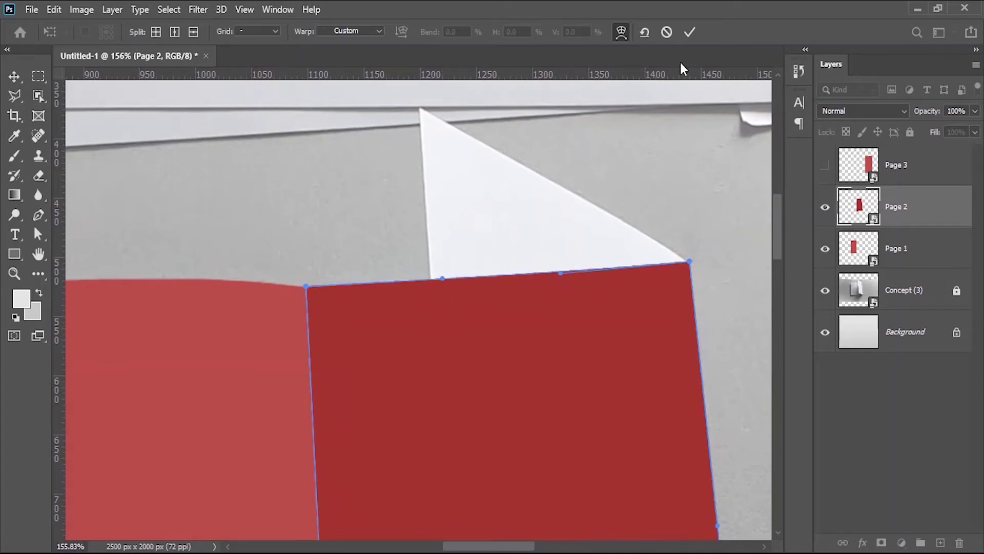
{"action": "left_click", "coordinate": [690, 32]}
{"action": "scroll", "coordinate": [515, 281], "scroll_direction": "down", "scroll_amount": 8}
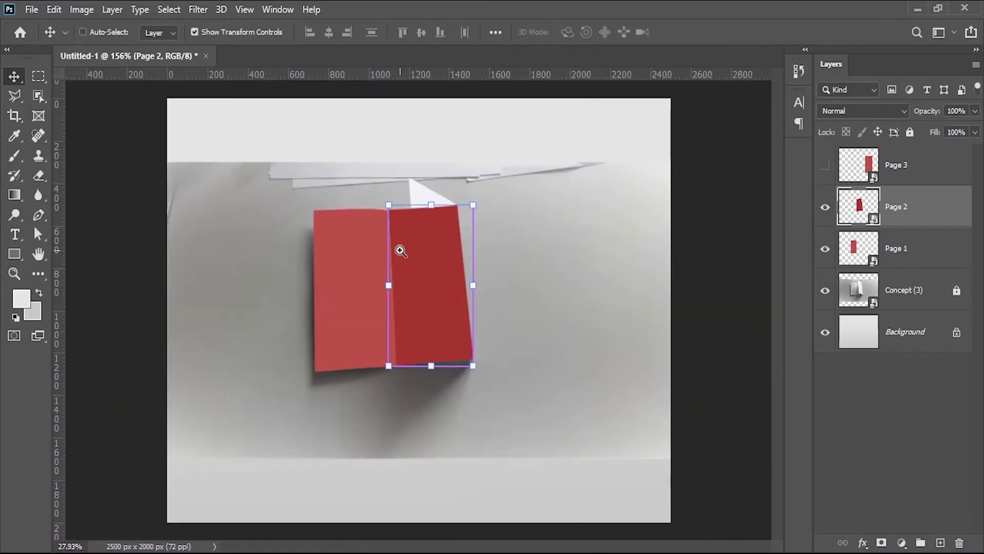
Show Page 3, scale it to 77.10%, and place it over the brochure's right flap
{"action": "scroll", "coordinate": [401, 251], "scroll_direction": "up", "scroll_amount": 2}
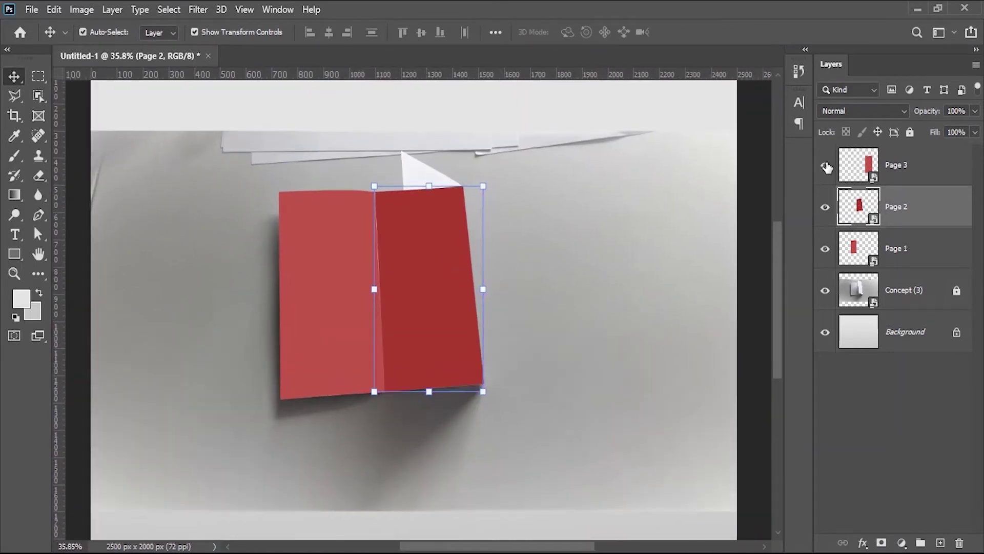
{"action": "left_click", "coordinate": [826, 166]}
{"action": "scroll", "coordinate": [461, 218], "scroll_direction": "up", "scroll_amount": 3}
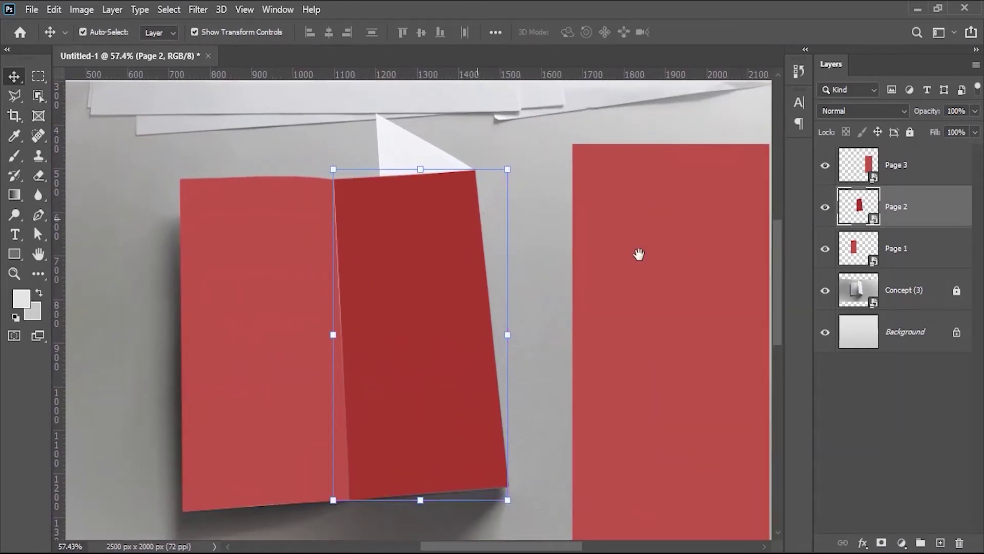
{"action": "left_click_drag", "start_coordinate": [701, 255], "coordinate": [585, 180]}
{"action": "left_click_drag", "start_coordinate": [610, 143], "coordinate": [565, 244]}
{"action": "left_click_drag", "start_coordinate": [523, 354], "coordinate": [501, 237]}
{"action": "left_click_drag", "start_coordinate": [490, 229], "coordinate": [488, 226]}
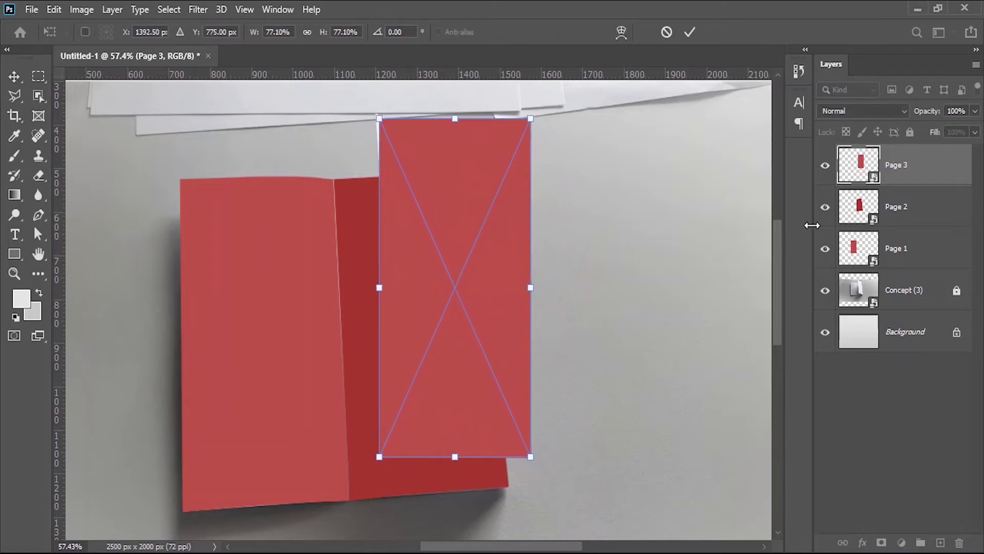
{"action": "left_click", "coordinate": [692, 32]}
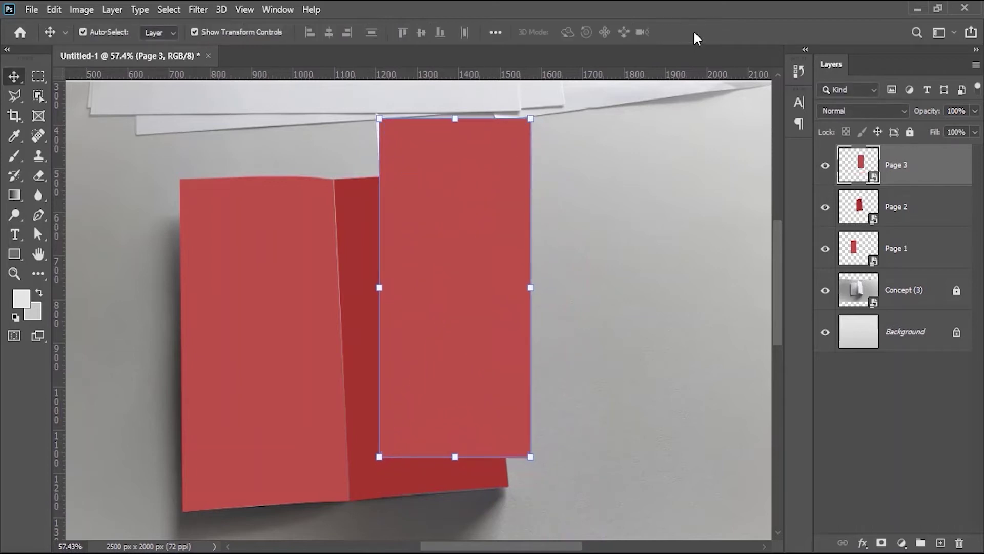
Hide Page 2 and distort Page 3's top corners onto the paper's right-panel corners
{"action": "left_click", "coordinate": [826, 208]}
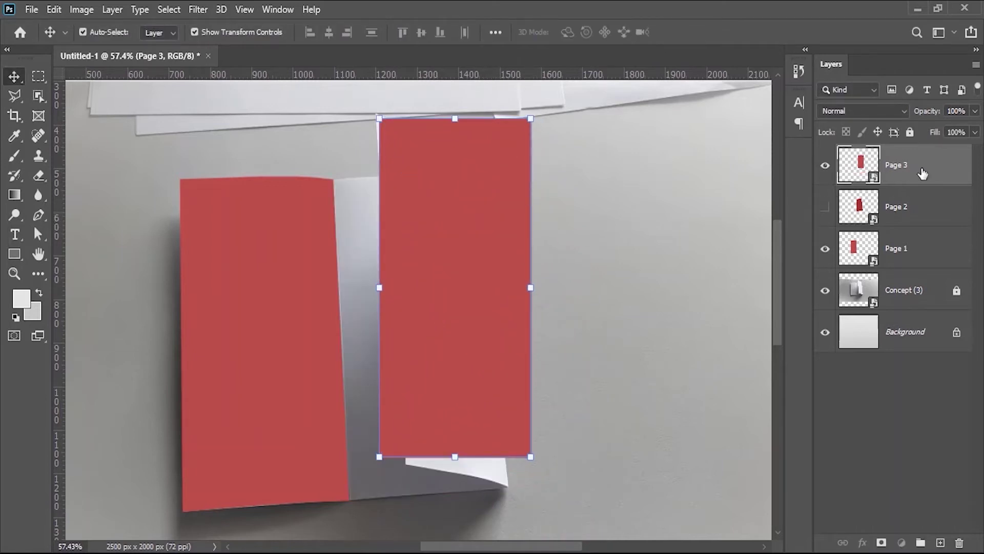
{"action": "left_click", "coordinate": [52, 12]}
{"action": "left_click", "coordinate": [155, 337]}
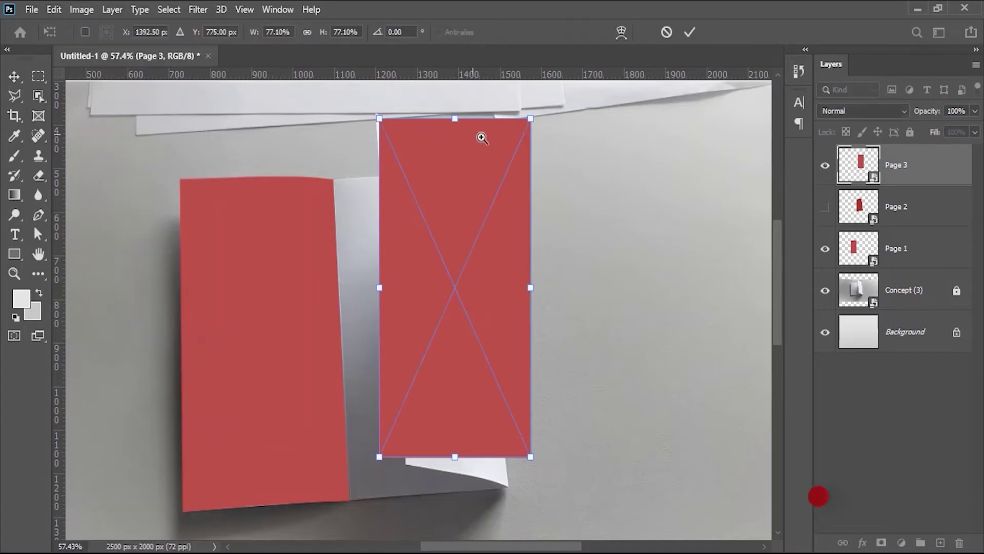
{"action": "left_click_drag", "start_coordinate": [478, 136], "coordinate": [514, 142]}
{"action": "right_click", "coordinate": [435, 158]}
{"action": "left_click", "coordinate": [443, 254]}
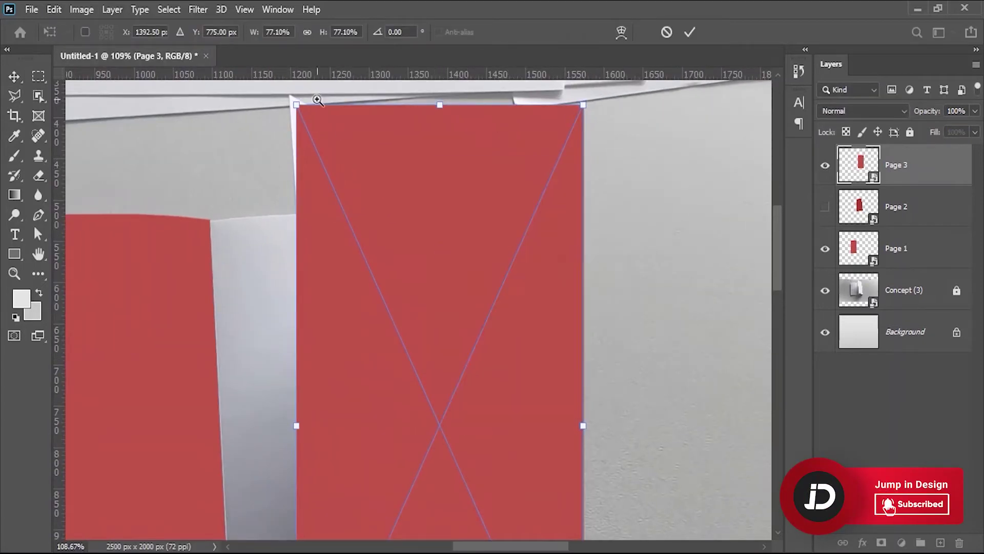
{"action": "left_click", "coordinate": [358, 121]}
{"action": "left_click_drag", "start_coordinate": [283, 114], "coordinate": [268, 93]}
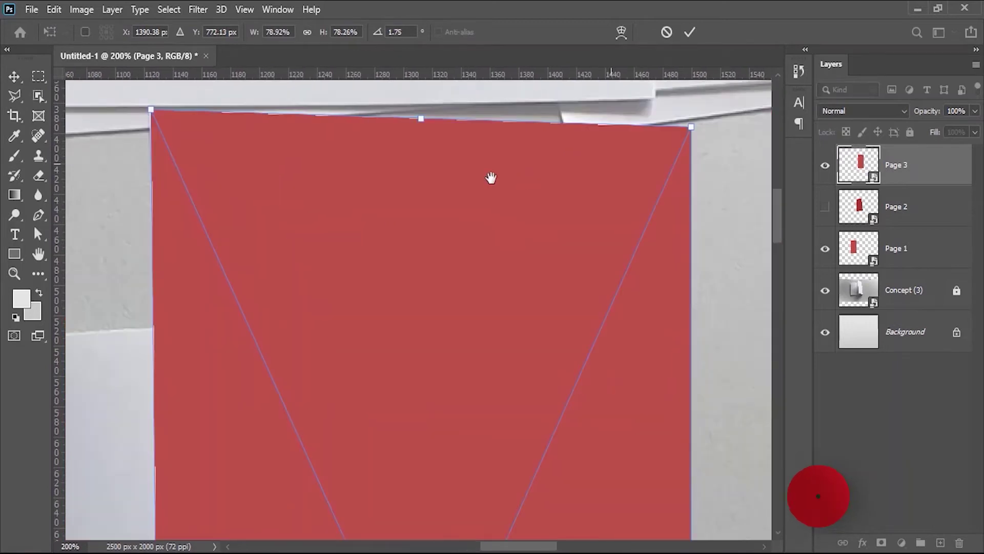
{"action": "left_click_drag", "start_coordinate": [491, 178], "coordinate": [475, 178]}
{"action": "left_click_drag", "start_coordinate": [675, 128], "coordinate": [481, 310]}
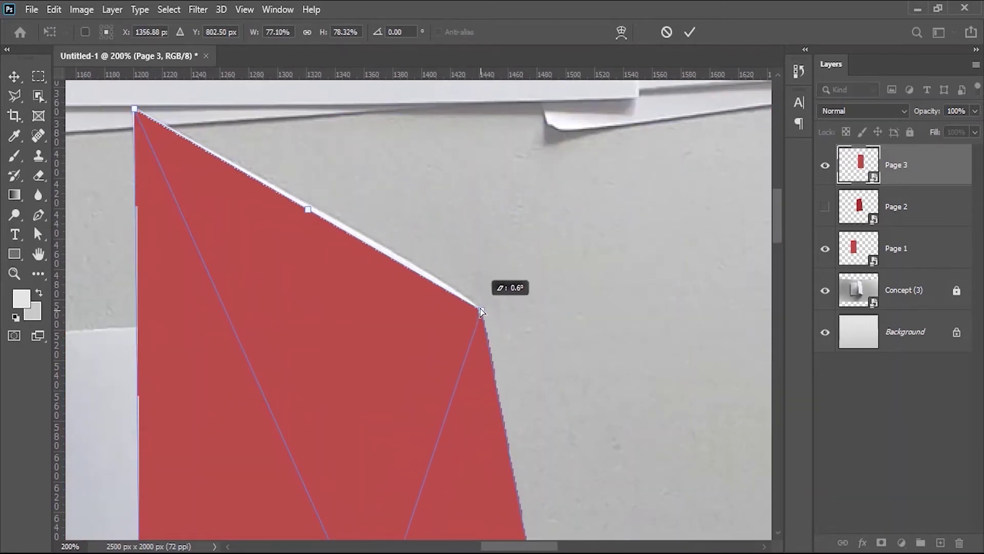
Distort Page 3's bottom corners onto the fold and the curled flap
{"action": "scroll", "coordinate": [484, 354], "scroll_direction": "down", "scroll_amount": 5}
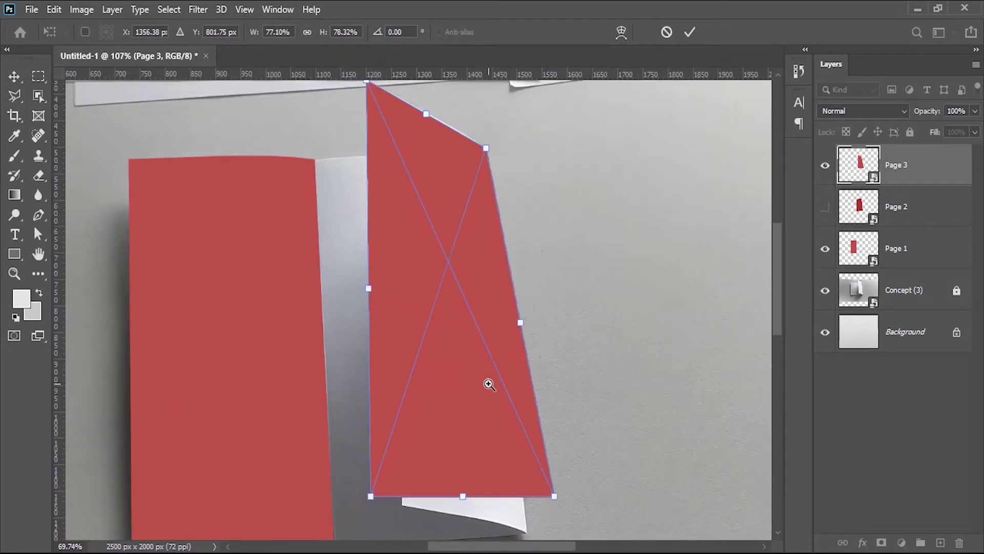
{"action": "scroll", "coordinate": [488, 384], "scroll_direction": "down", "scroll_amount": 3}
{"action": "scroll", "coordinate": [473, 356], "scroll_direction": "up", "scroll_amount": 3}
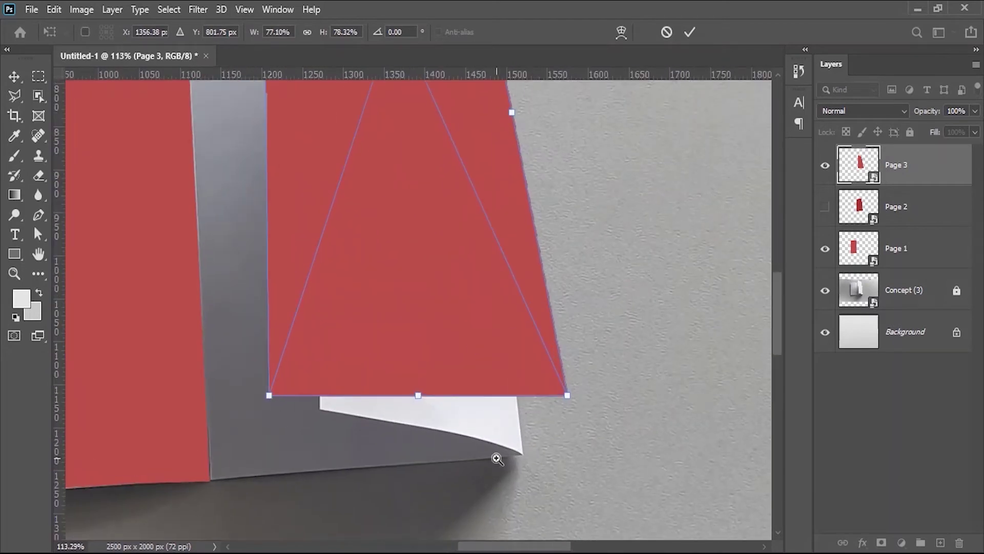
{"action": "scroll", "coordinate": [497, 458], "scroll_direction": "up", "scroll_amount": 2}
{"action": "left_click_drag", "start_coordinate": [164, 367], "coordinate": [238, 388]}
{"action": "left_click_drag", "start_coordinate": [602, 368], "coordinate": [539, 453]}
Warp Page 3's bottom, top and right edges to follow the paper's curl
{"action": "left_click", "coordinate": [625, 33]}
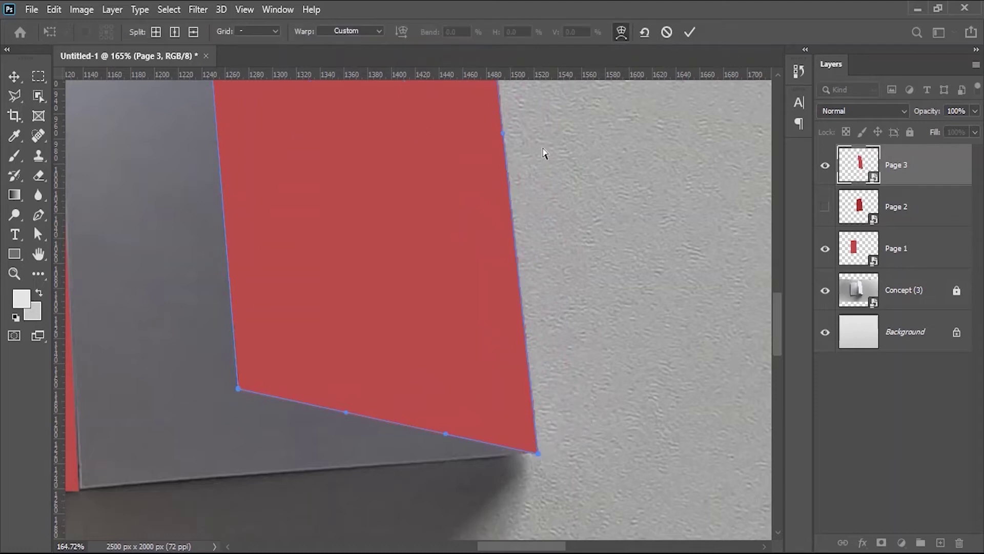
{"action": "scroll", "coordinate": [413, 391], "scroll_direction": "up", "scroll_amount": 3}
{"action": "mouse_move", "coordinate": [494, 436]}
{"action": "left_mouse_down"}
{"action": "mouse_move", "coordinate": [493, 412]}
{"action": "mouse_move", "coordinate": [488, 426]}
{"action": "left_mouse_up"}
{"action": "left_click_drag", "start_coordinate": [311, 429], "coordinate": [294, 417]}
{"action": "left_click_drag", "start_coordinate": [361, 380], "coordinate": [266, 373]}
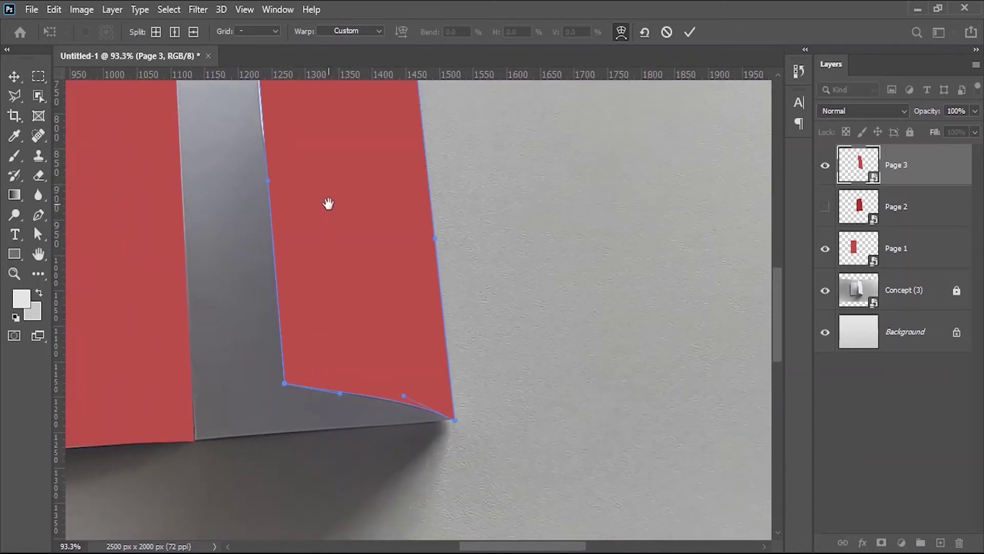
{"action": "left_click_drag", "start_coordinate": [330, 204], "coordinate": [349, 279]}
{"action": "scroll", "coordinate": [358, 181], "scroll_direction": "up", "scroll_amount": 5}
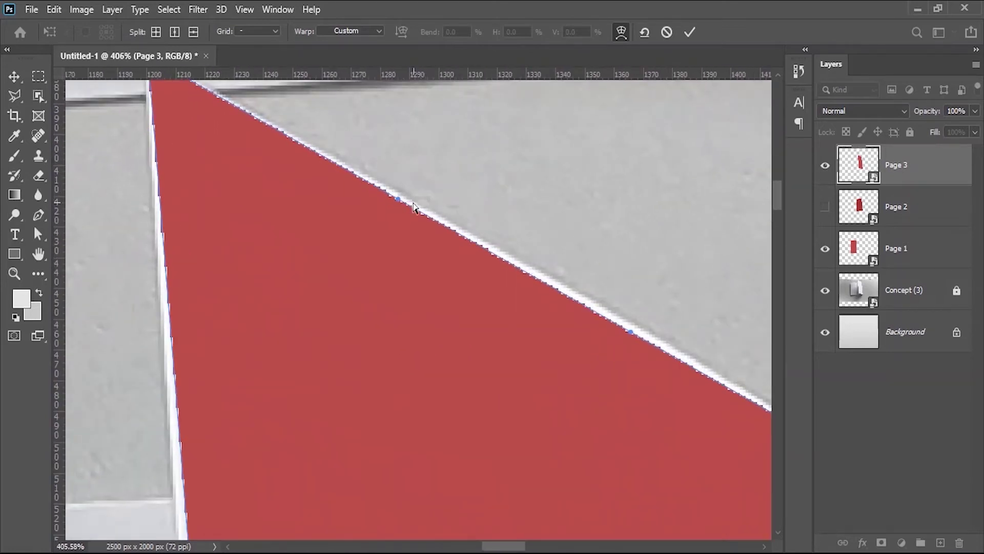
{"action": "left_click_drag", "start_coordinate": [398, 199], "coordinate": [401, 191]}
{"action": "left_click_drag", "start_coordinate": [626, 331], "coordinate": [640, 320]}
{"action": "scroll", "coordinate": [425, 325], "scroll_direction": "down", "scroll_amount": 1}
{"action": "scroll", "coordinate": [424, 325], "scroll_direction": "down", "scroll_amount": 3}
{"action": "scroll", "coordinate": [323, 216], "scroll_direction": "up", "scroll_amount": 3}
Fine-tune Page 3's top corner with Distort and commit the transform
{"action": "left_click_drag", "start_coordinate": [370, 228], "coordinate": [428, 227]}
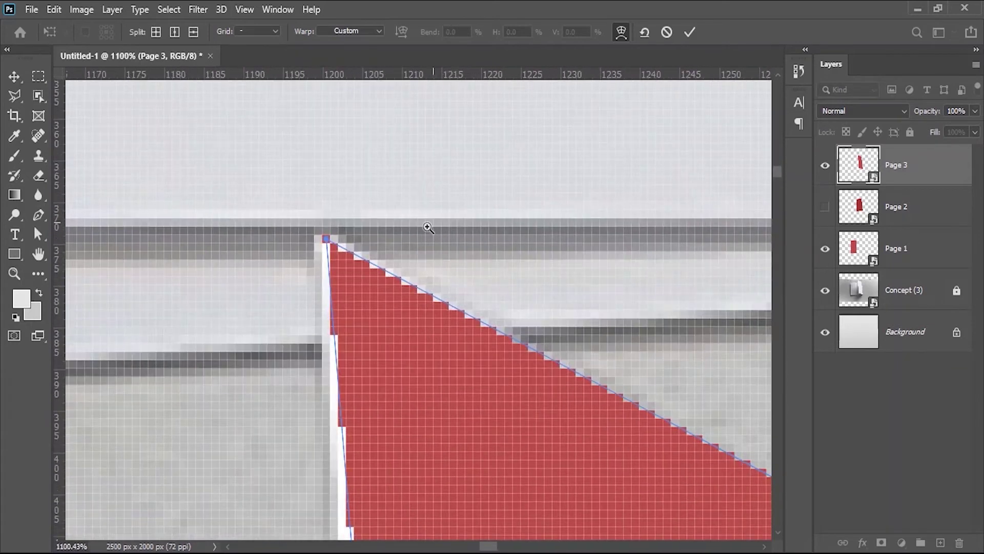
{"action": "left_click_drag", "start_coordinate": [326, 245], "coordinate": [312, 174]}
{"action": "right_click", "coordinate": [326, 243]}
{"action": "left_click", "coordinate": [380, 364]}
{"action": "left_click", "coordinate": [690, 31]}
Fit the mockup on screen and turn Page 2 back on
{"action": "key", "text": "ctrl+0"}
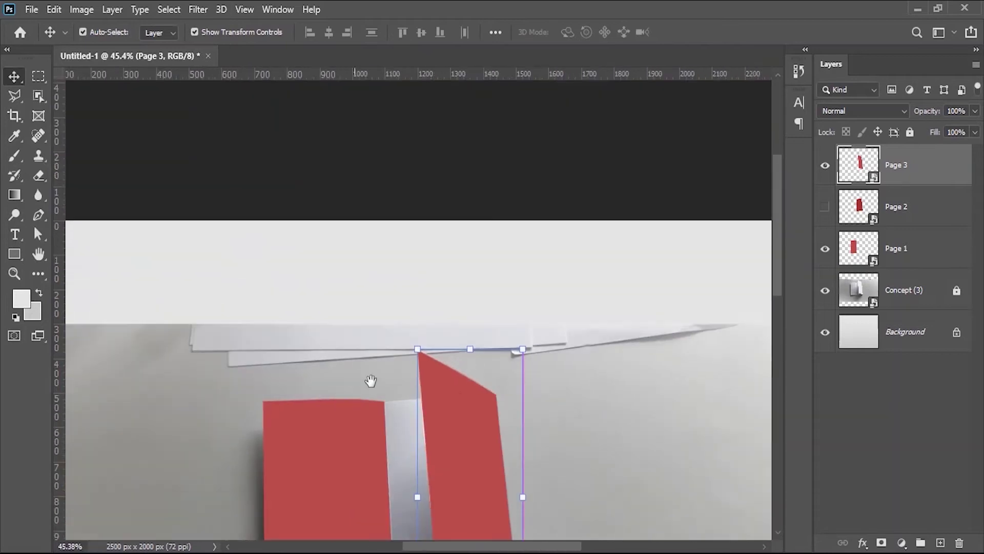
{"action": "scroll", "coordinate": [512, 435], "scroll_direction": "up", "scroll_amount": 3}
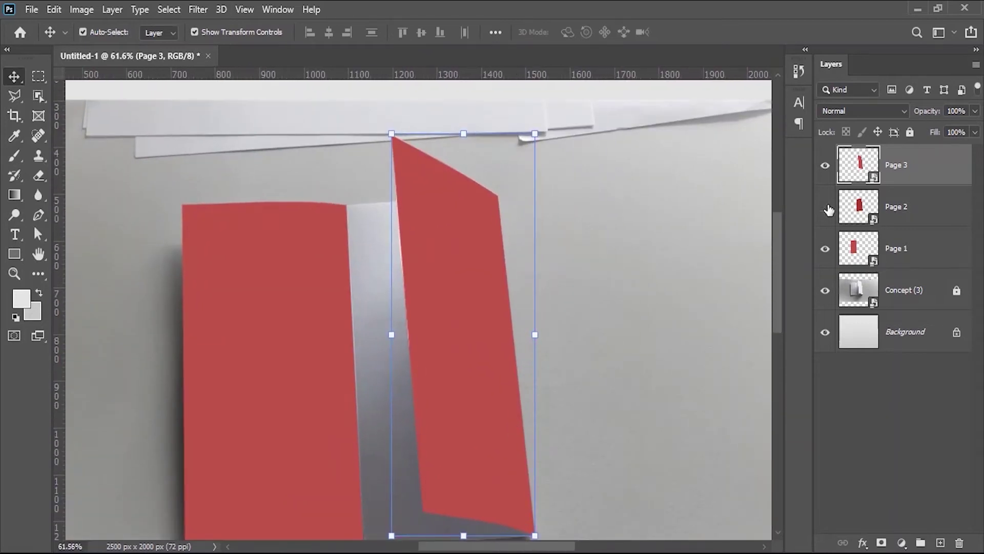
{"action": "left_click", "coordinate": [827, 206]}
{"action": "left_click_drag", "start_coordinate": [511, 358], "coordinate": [515, 289]}
{"action": "left_click_drag", "start_coordinate": [512, 324], "coordinate": [494, 325]}
Check the Page 2, Page 3 and Page 1 layers, ending with Page 3 selected
{"action": "left_click", "coordinate": [902, 199]}
{"action": "left_click", "coordinate": [901, 175]}
{"action": "left_click", "coordinate": [900, 203]}
{"action": "left_click", "coordinate": [900, 249]}
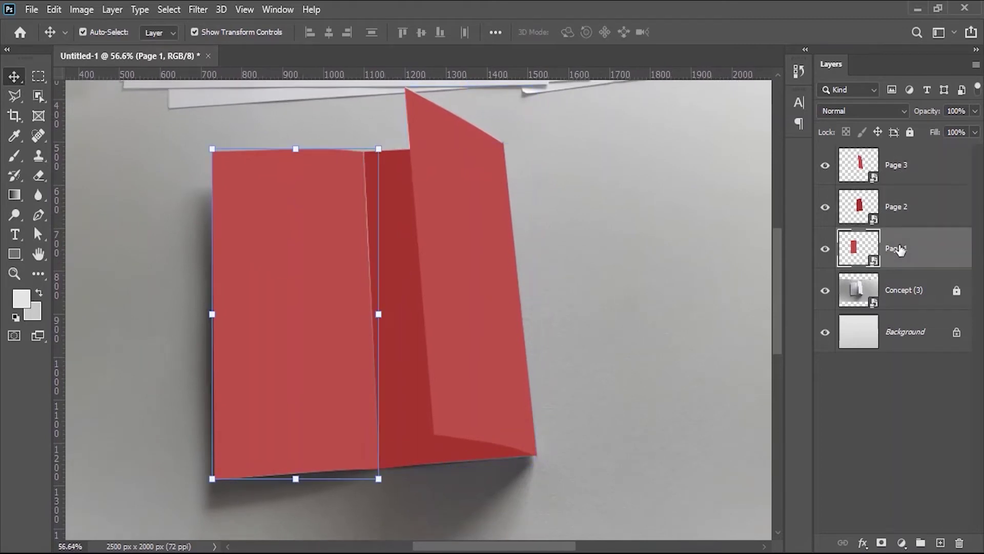
{"action": "left_click_drag", "start_coordinate": [659, 425], "coordinate": [516, 424]}
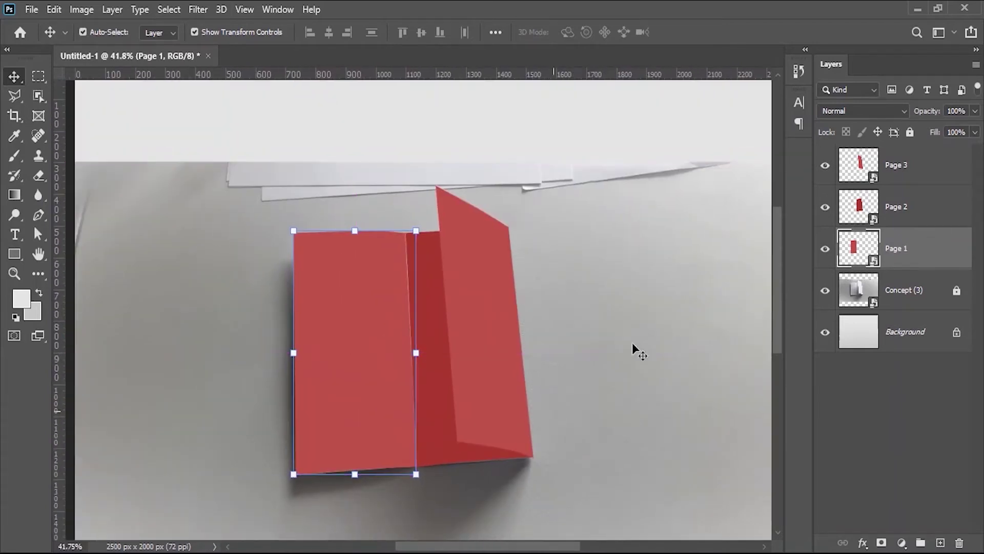
{"action": "left_click", "coordinate": [849, 388]}
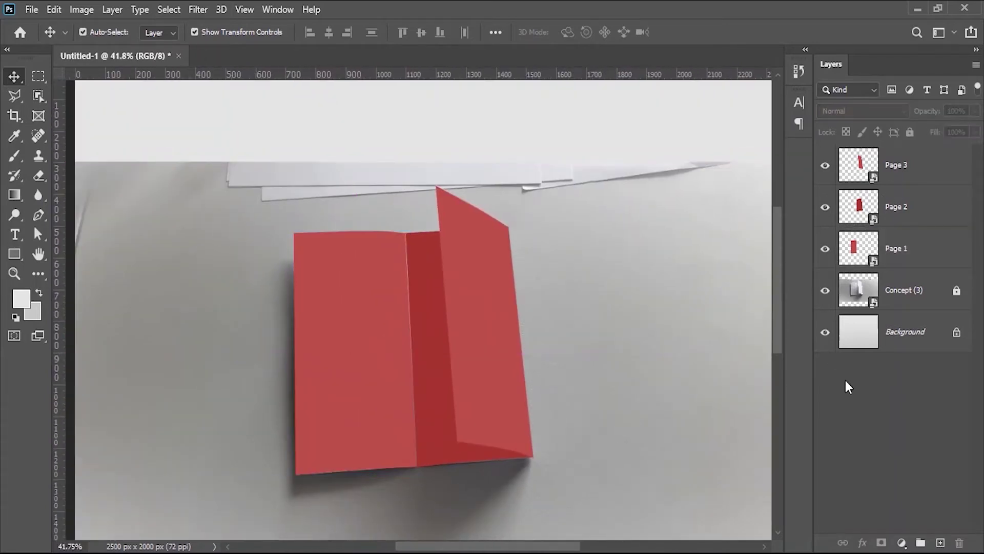
{"action": "left_click", "coordinate": [868, 170]}
Edit Page 3's smart object contents and place the 'outsitde' file from the Brochure folder
{"action": "right_click", "coordinate": [913, 166]}
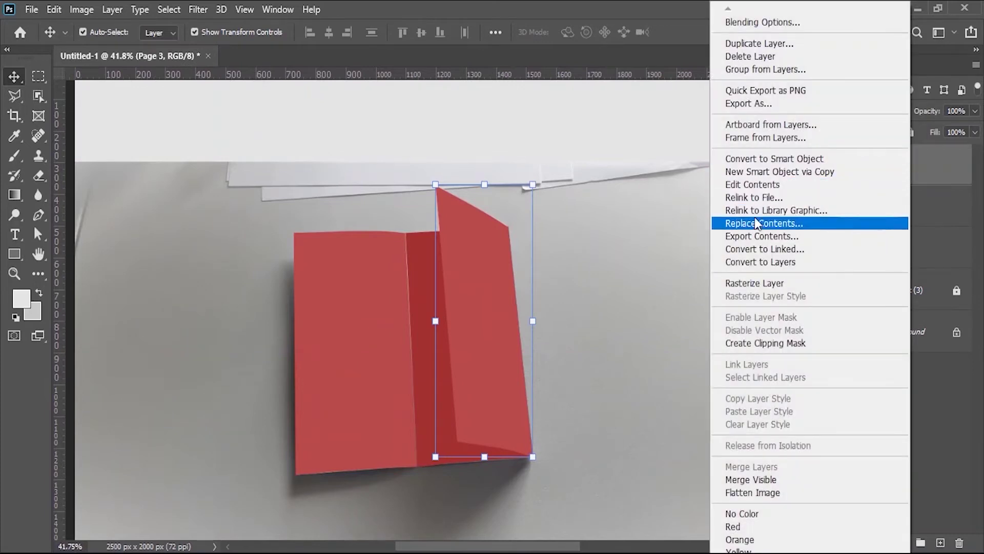
{"action": "left_click", "coordinate": [752, 184]}
{"action": "left_click", "coordinate": [32, 9]}
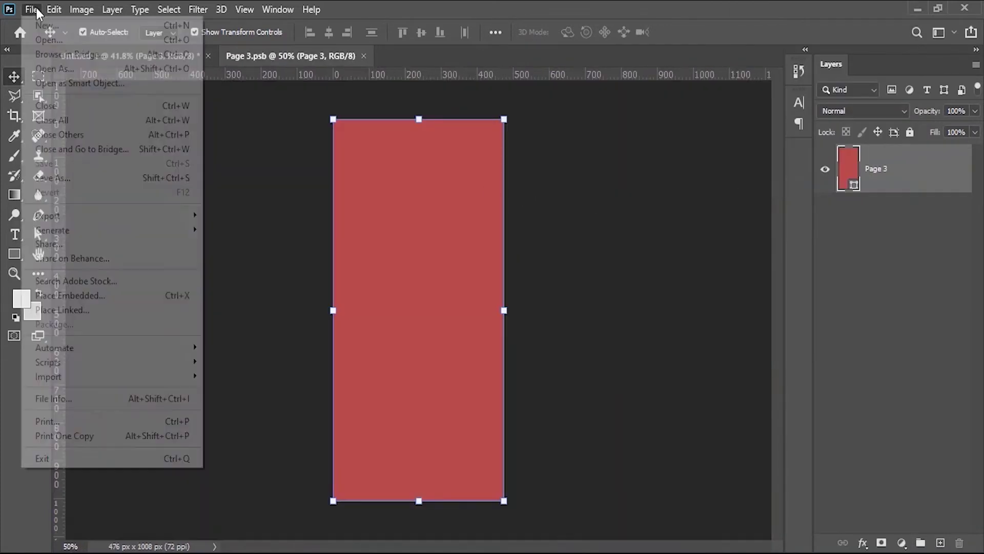
{"action": "left_click", "coordinate": [70, 295]}
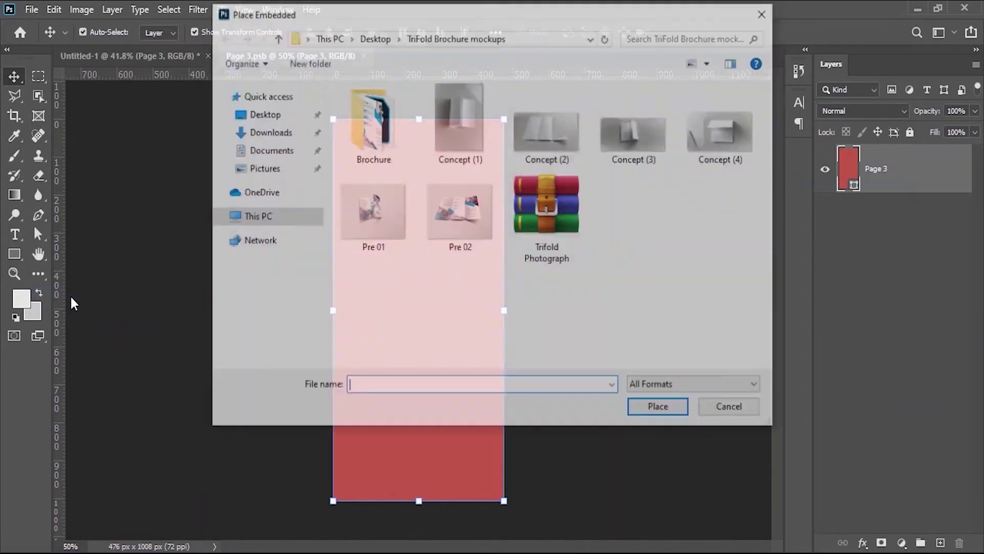
{"action": "double_click", "coordinate": [354, 111]}
{"action": "double_click", "coordinate": [459, 127]}
Scale the cover artwork to about 163%, shift it left, then save and close the contents
{"action": "left_click_drag", "start_coordinate": [508, 242], "coordinate": [683, 116]}
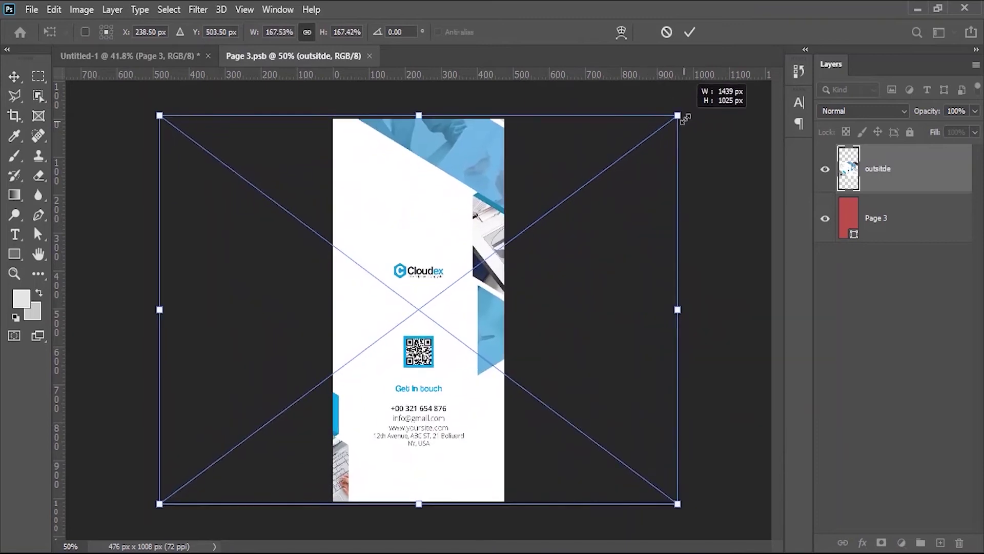
{"action": "left_click_drag", "start_coordinate": [481, 267], "coordinate": [317, 267]}
{"action": "left_click", "coordinate": [689, 31]}
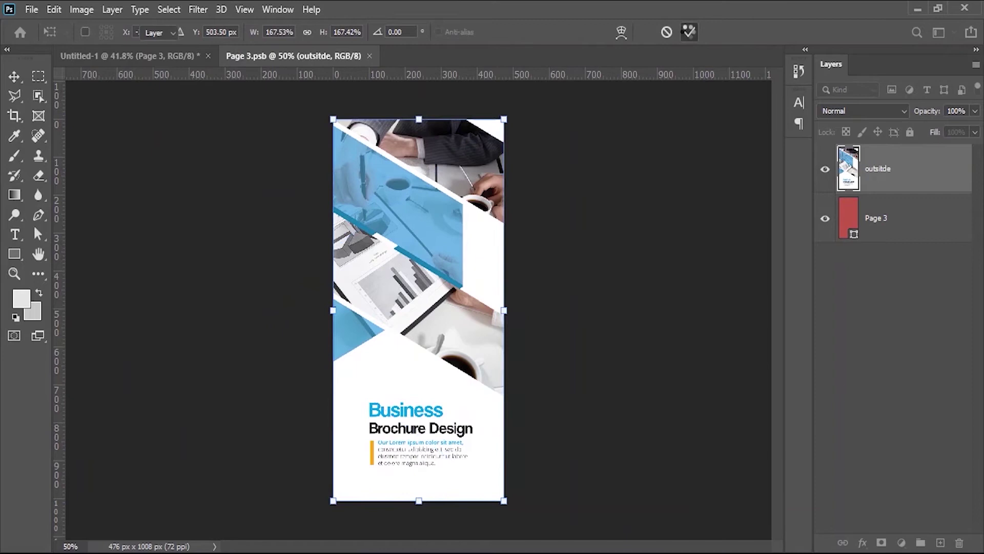
{"action": "left_click", "coordinate": [31, 9]}
{"action": "left_click", "coordinate": [45, 163]}
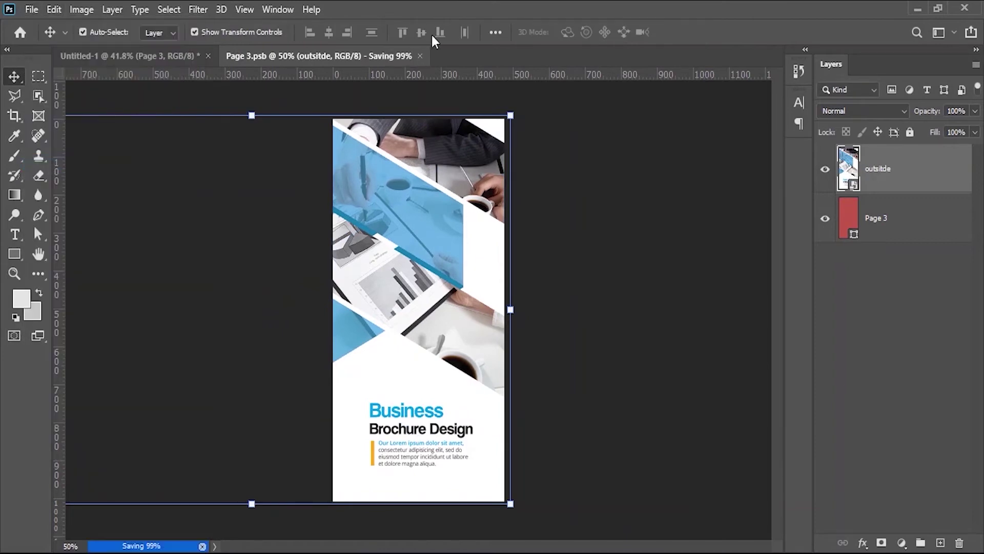
{"action": "left_click", "coordinate": [369, 56]}
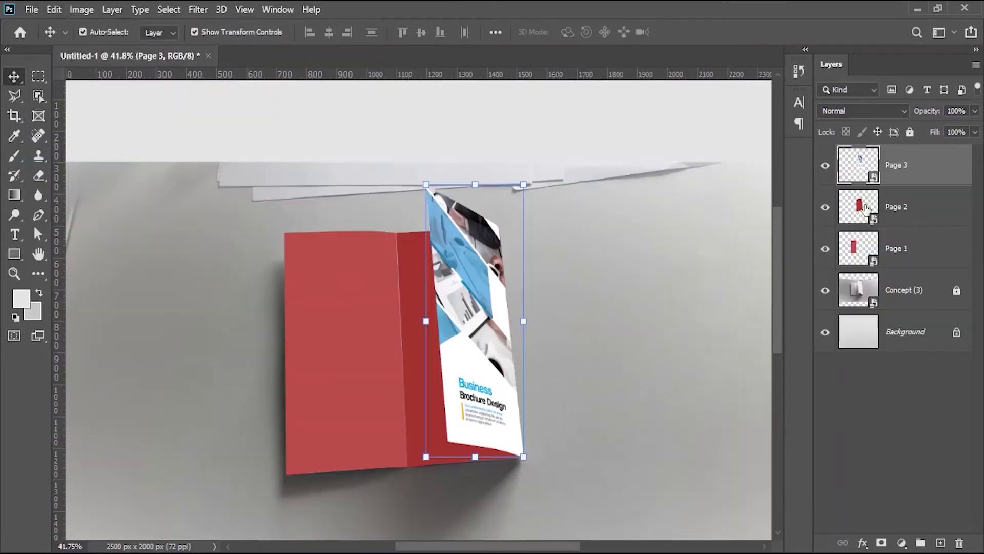
Edit Page 2's smart object contents and place the embedded 'inside' artwork
{"action": "right_click", "coordinate": [866, 206]}
{"action": "left_click", "coordinate": [785, 181]}
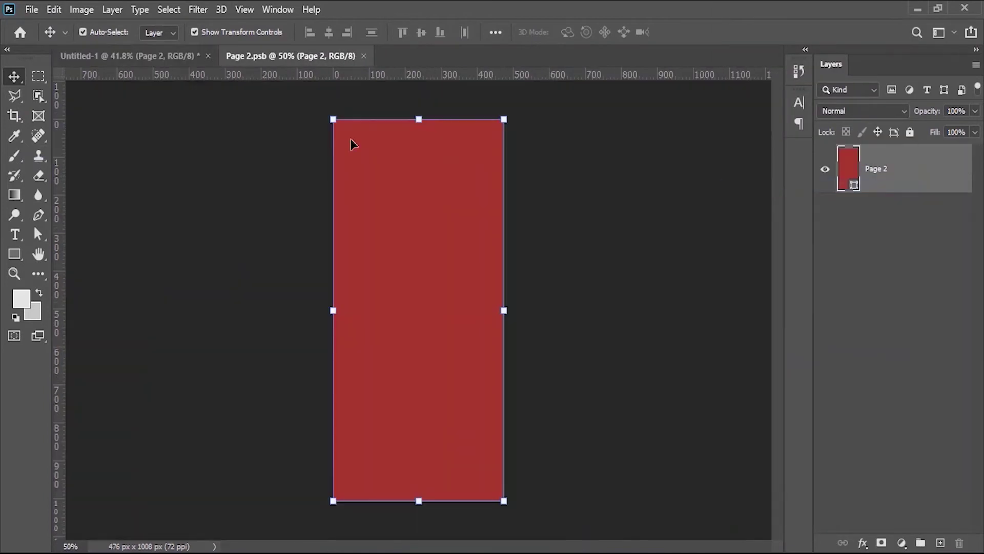
{"action": "left_click", "coordinate": [31, 9]}
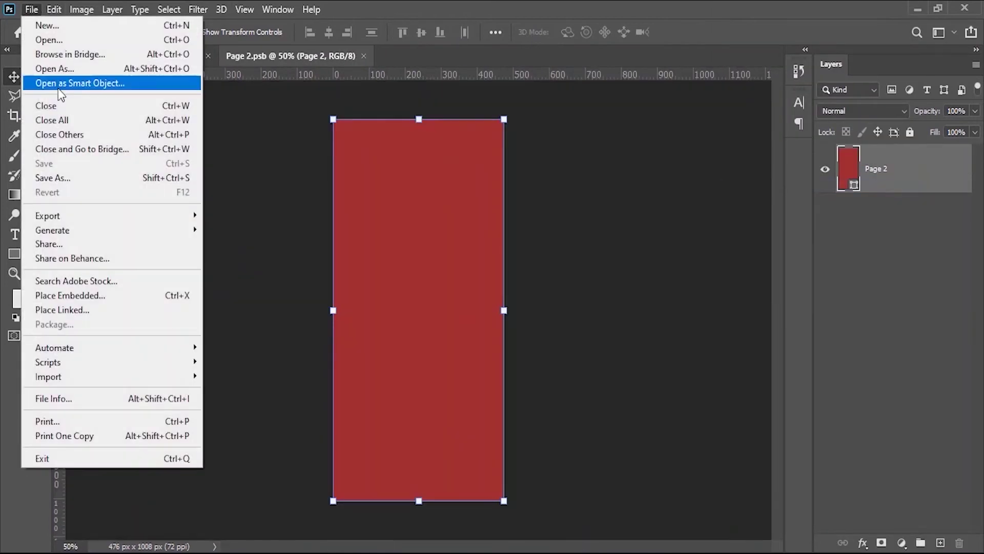
{"action": "left_click", "coordinate": [77, 294]}
{"action": "double_click", "coordinate": [378, 129]}
Scale the 'inside' artwork up, nudge it down, save Page 2's contents, and return to Untitled-1
{"action": "left_click_drag", "start_coordinate": [505, 245], "coordinate": [669, 99]}
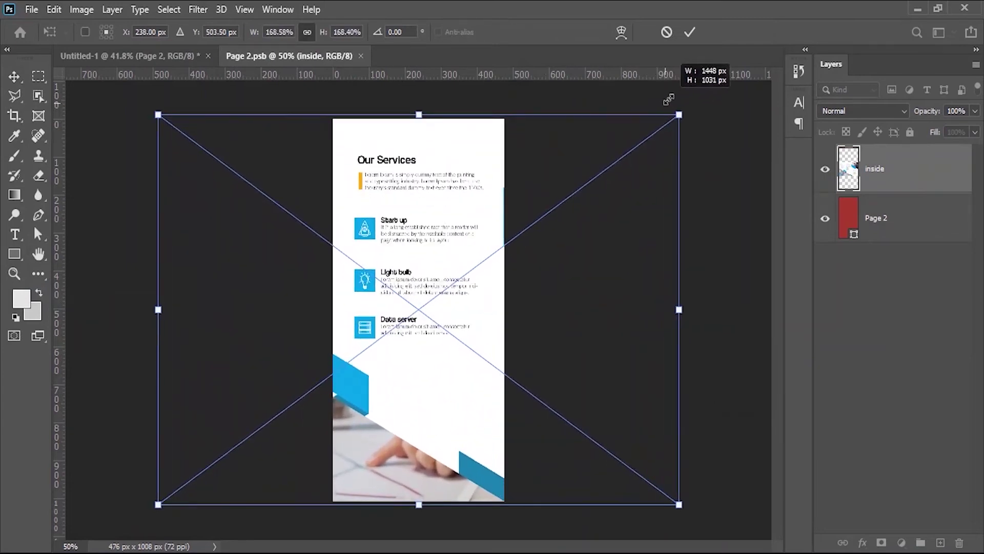
{"action": "left_click_drag", "start_coordinate": [404, 245], "coordinate": [404, 246]}
{"action": "left_click", "coordinate": [687, 32]}
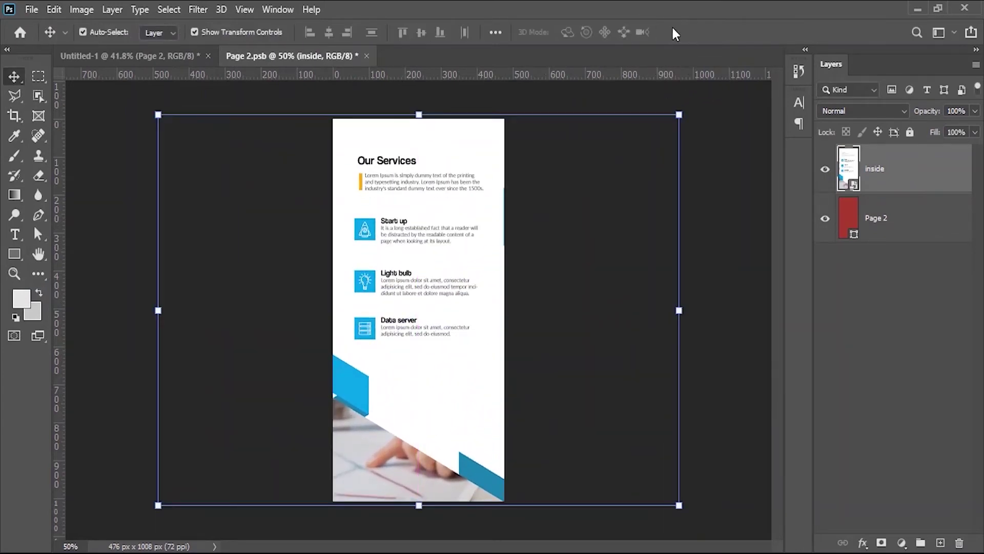
{"action": "left_click", "coordinate": [32, 9]}
{"action": "left_click", "coordinate": [54, 160]}
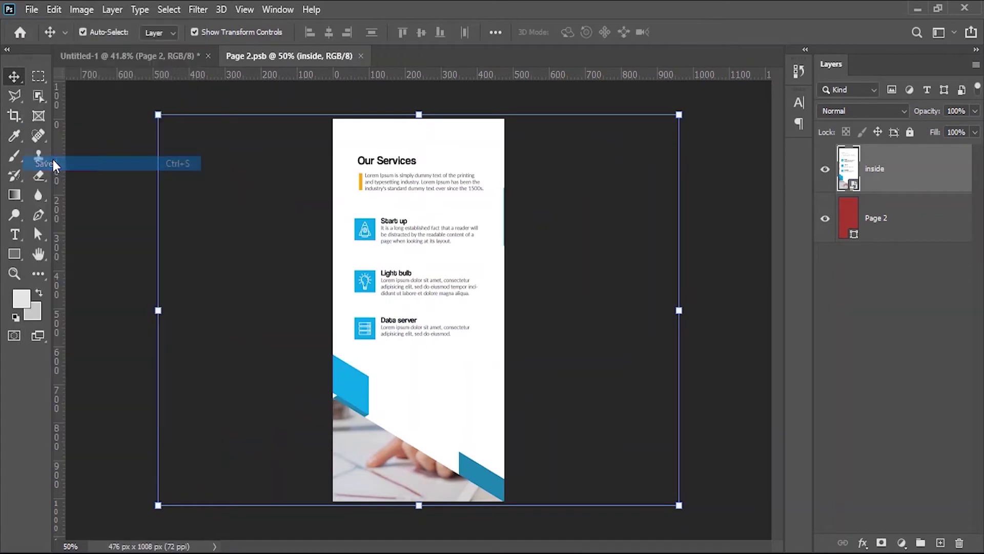
{"action": "left_click", "coordinate": [156, 56]}
{"action": "left_click", "coordinate": [884, 250]}
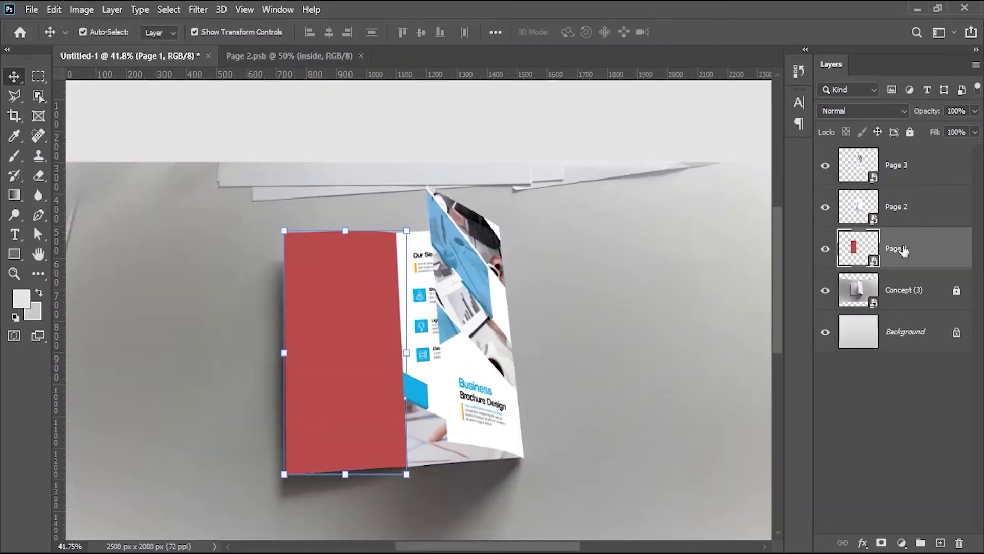
Open Page 1's contents and duplicate the 'inside' layer from Page 2.psb into Page 1.psb
{"action": "right_click", "coordinate": [885, 250]}
{"action": "left_click", "coordinate": [769, 183]}
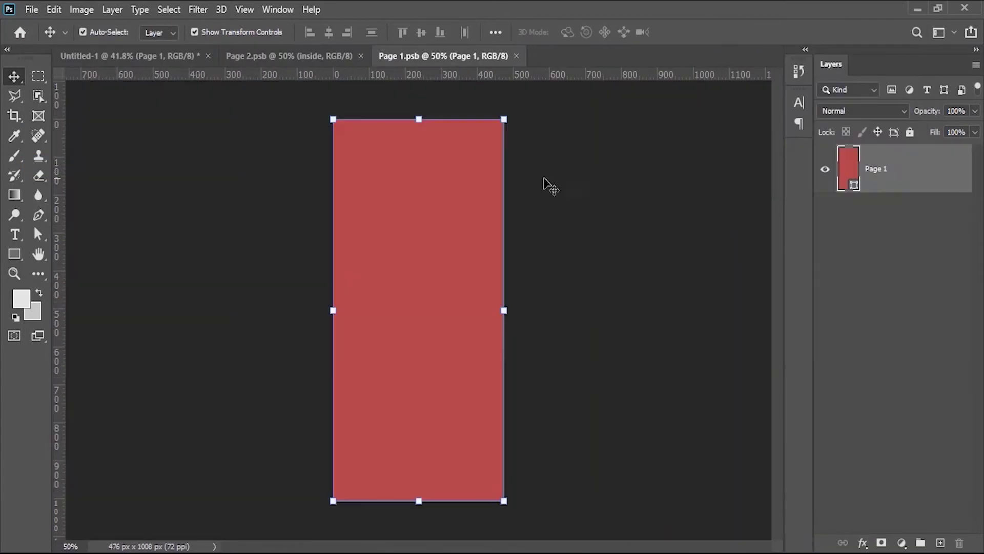
{"action": "left_click", "coordinate": [316, 57]}
{"action": "right_click", "coordinate": [870, 157]}
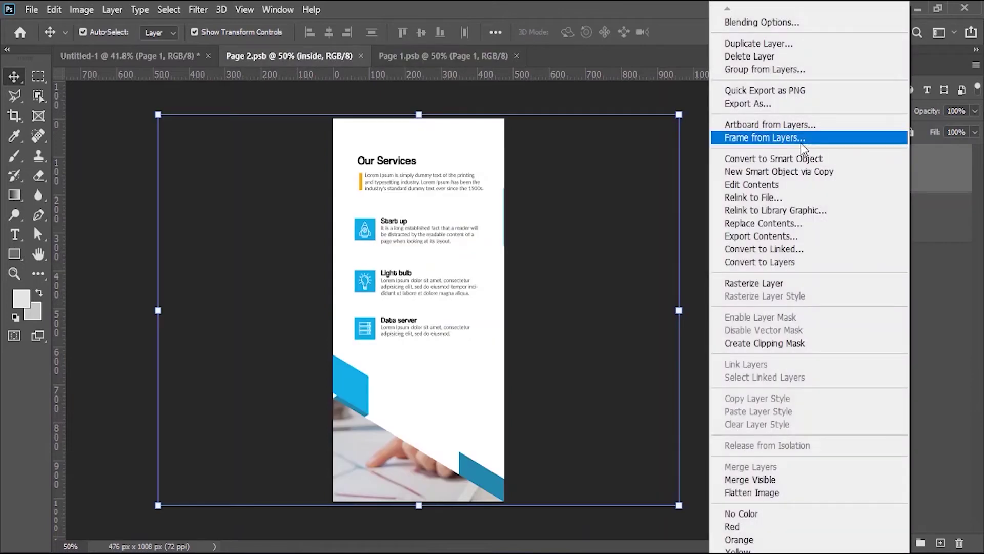
{"action": "left_click", "coordinate": [755, 43]}
{"action": "left_click", "coordinate": [528, 201]}
{"action": "left_click", "coordinate": [431, 242]}
{"action": "left_click", "coordinate": [611, 146]}
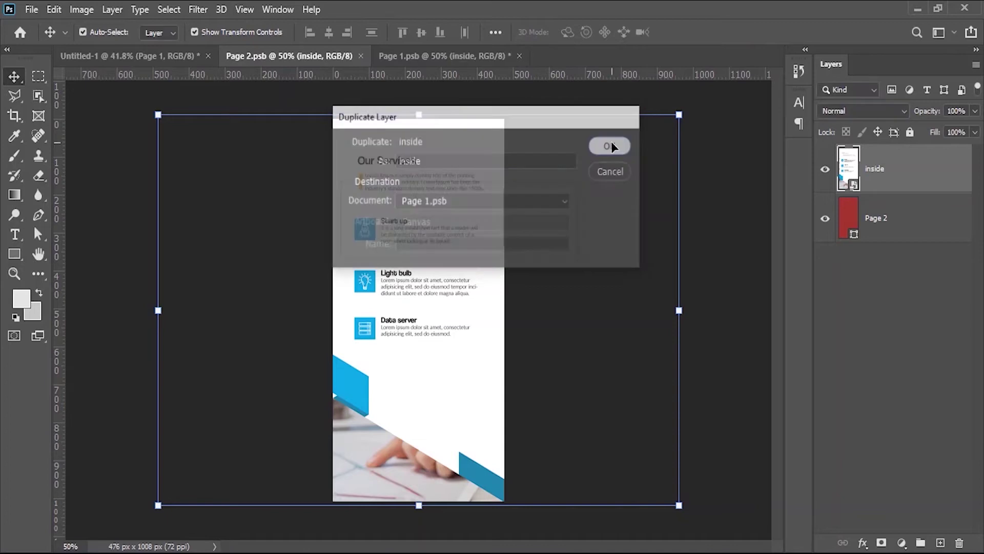
Align the 'inside' artwork to the canvas's left edge, deselect, and shift it about 22 px left
{"action": "left_click", "coordinate": [465, 59]}
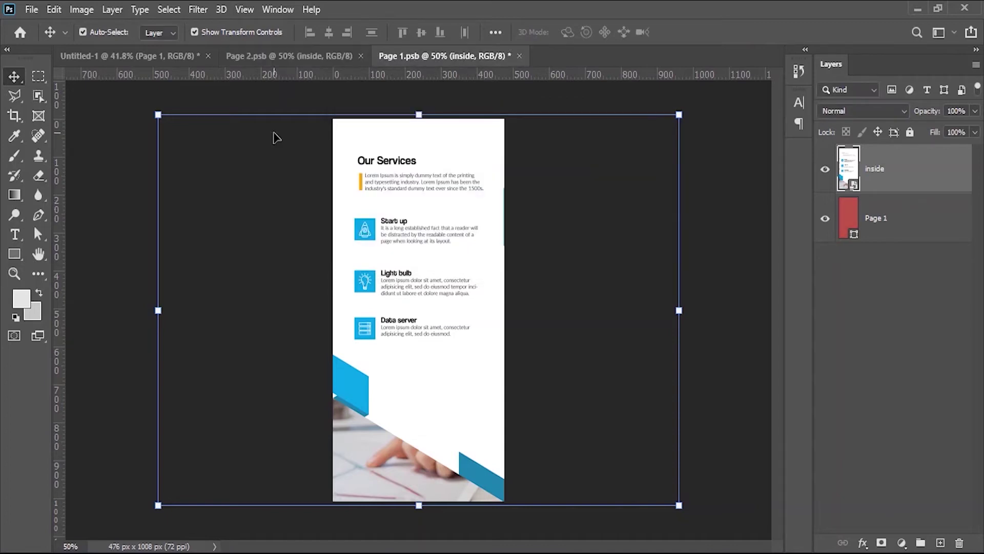
{"action": "left_click", "coordinate": [169, 9]}
{"action": "left_click", "coordinate": [171, 24]}
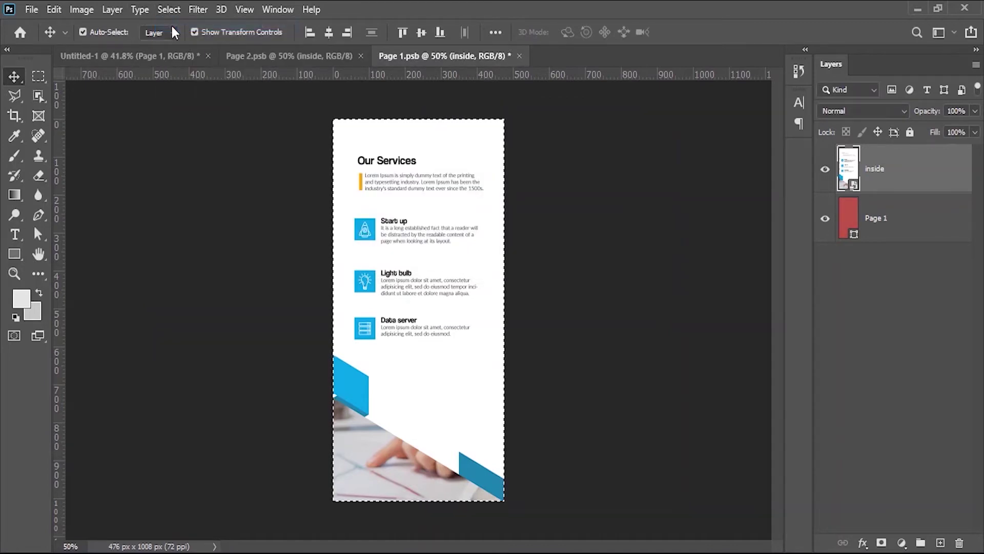
{"action": "left_click", "coordinate": [310, 32]}
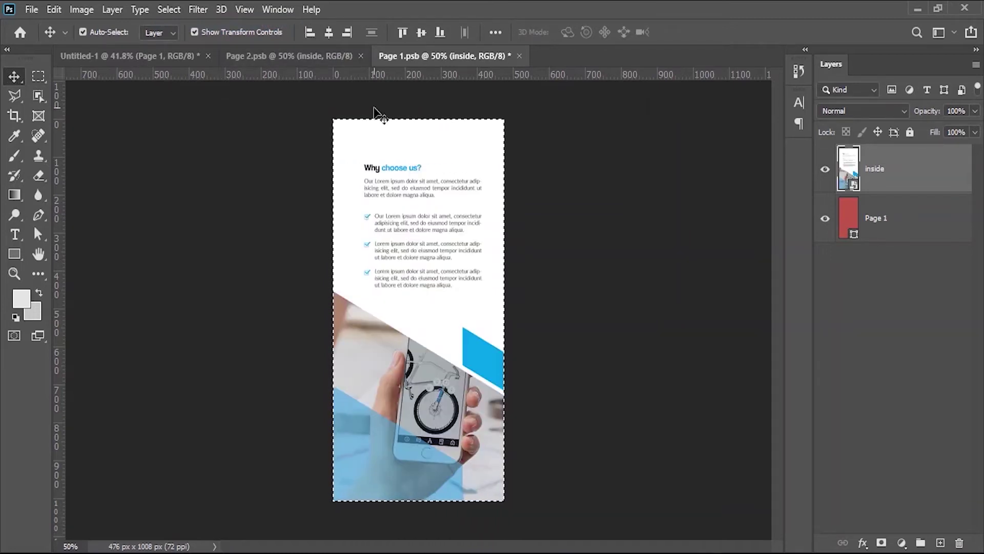
{"action": "left_click", "coordinate": [169, 9]}
{"action": "left_click", "coordinate": [176, 38]}
{"action": "mouse_move", "coordinate": [430, 186]}
{"action": "left_mouse_down"}
{"action": "mouse_move", "coordinate": [391, 199]}
{"action": "mouse_move", "coordinate": [416, 199]}
{"action": "left_mouse_up"}
Save Page 1's contents and close both the Page 1 and Page 2 documents
{"action": "left_click", "coordinate": [32, 9]}
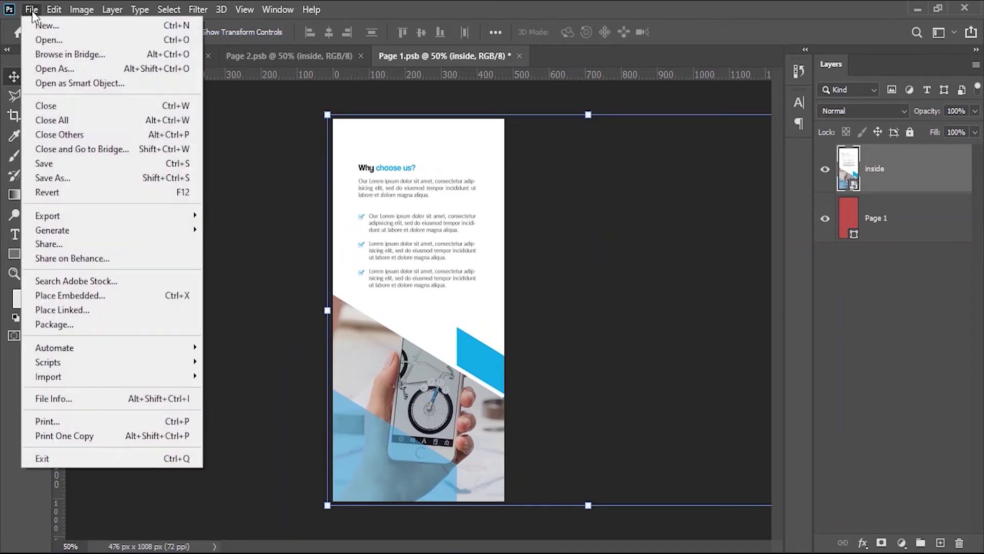
{"action": "left_click", "coordinate": [62, 162]}
{"action": "left_click", "coordinate": [514, 55]}
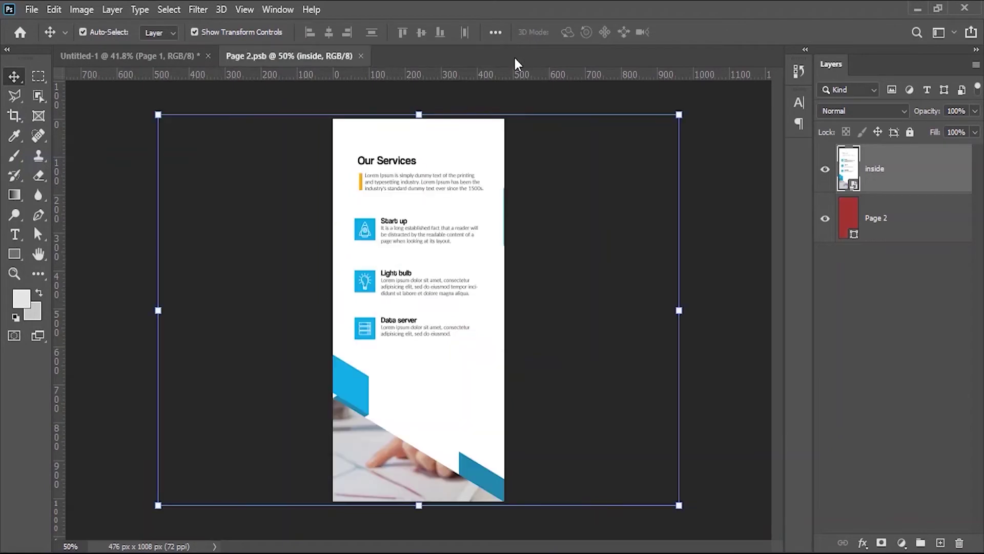
{"action": "left_click", "coordinate": [361, 56]}
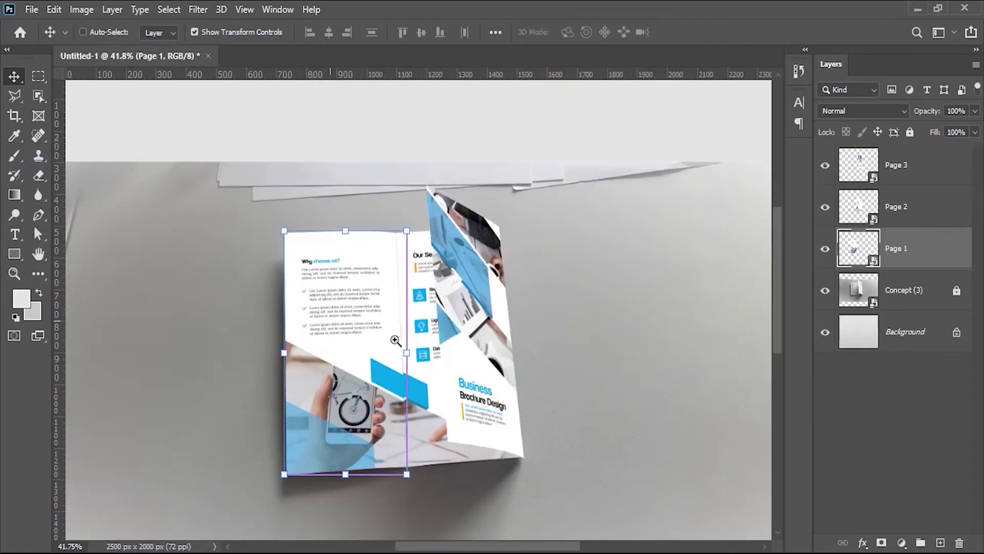
Warp Page 2's content down near the middle fold
{"action": "left_click_drag", "start_coordinate": [395, 340], "coordinate": [432, 334]}
{"action": "left_click_drag", "start_coordinate": [432, 375], "coordinate": [481, 374]}
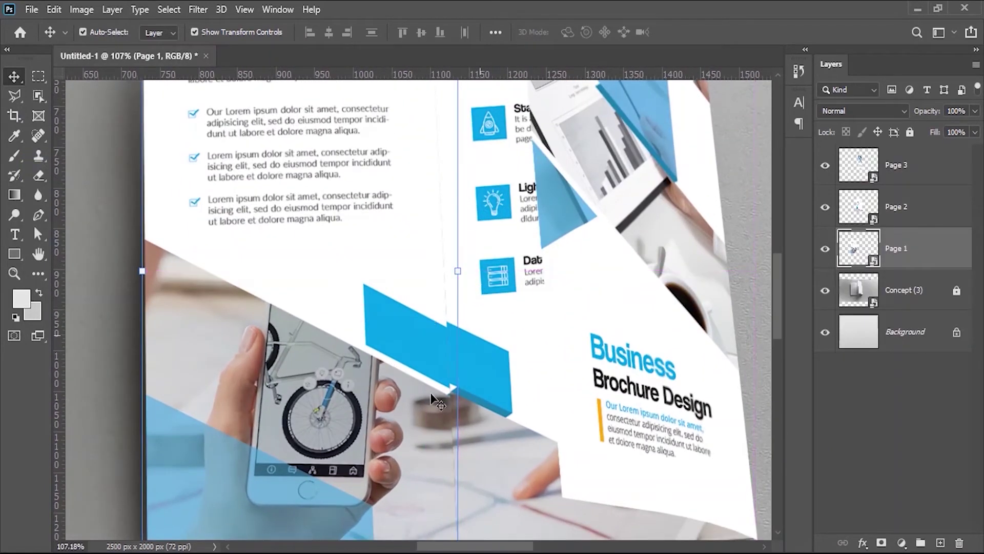
{"action": "left_click", "coordinate": [874, 214]}
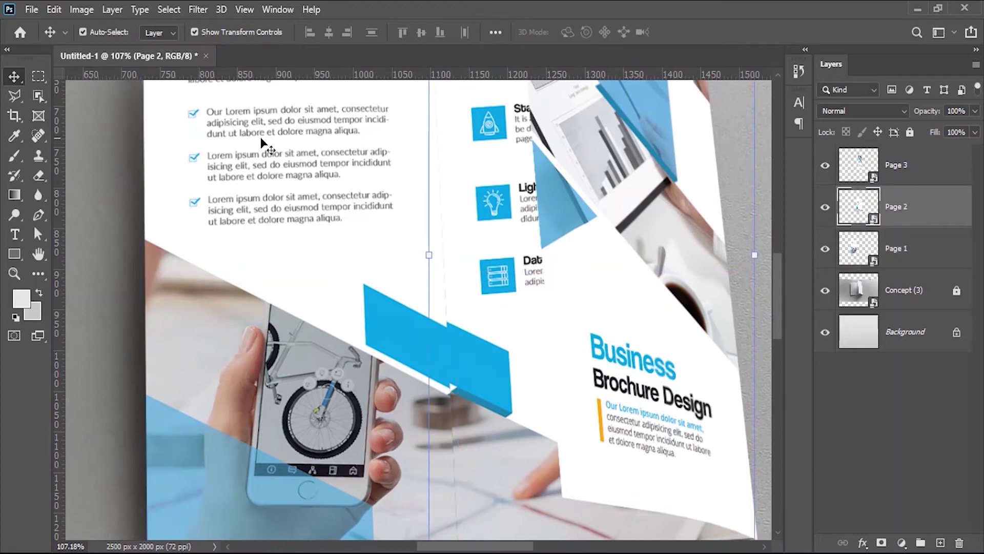
{"action": "left_click", "coordinate": [60, 10]}
{"action": "left_click", "coordinate": [128, 335]}
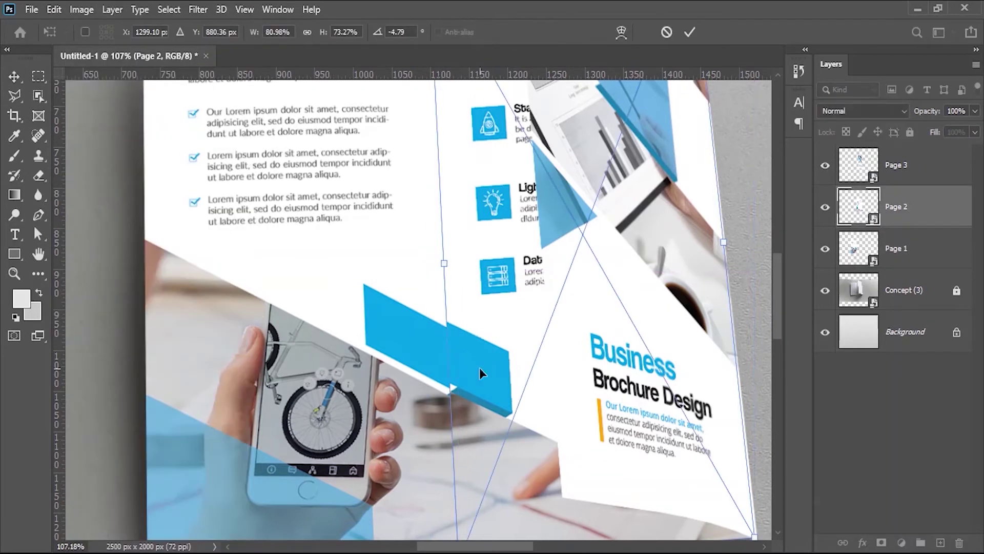
{"action": "scroll", "coordinate": [487, 380], "scroll_direction": "up", "scroll_amount": 3}
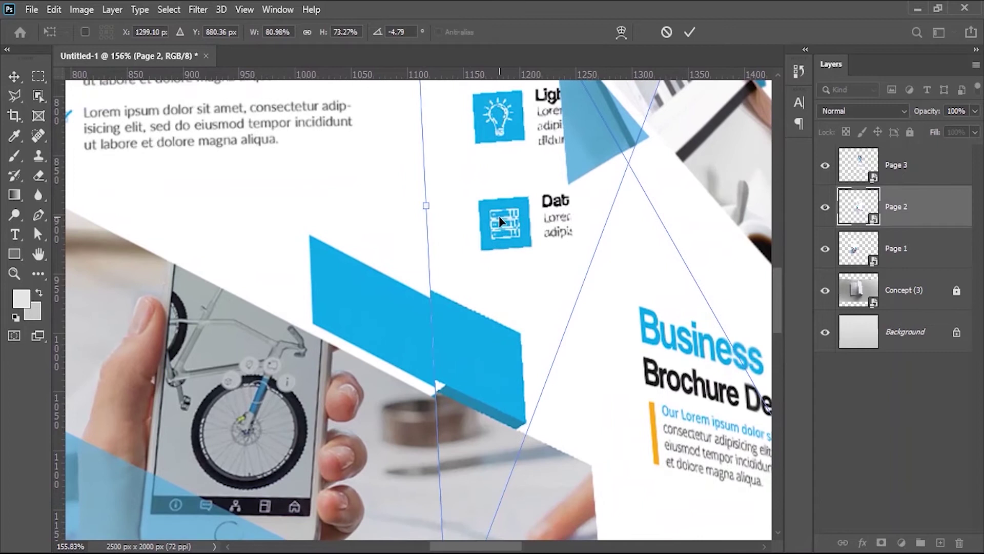
{"action": "left_click", "coordinate": [622, 32]}
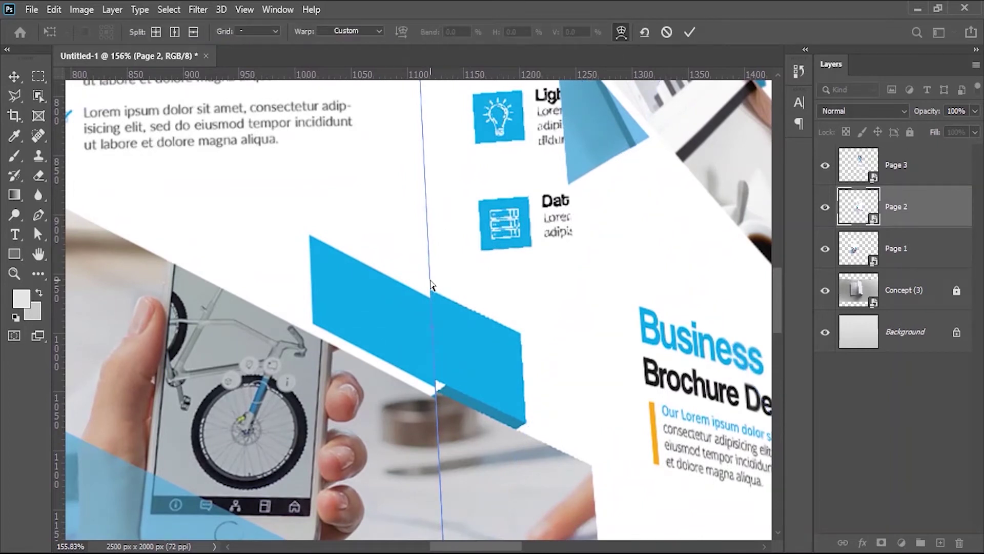
{"action": "left_click_drag", "start_coordinate": [442, 286], "coordinate": [442, 291]}
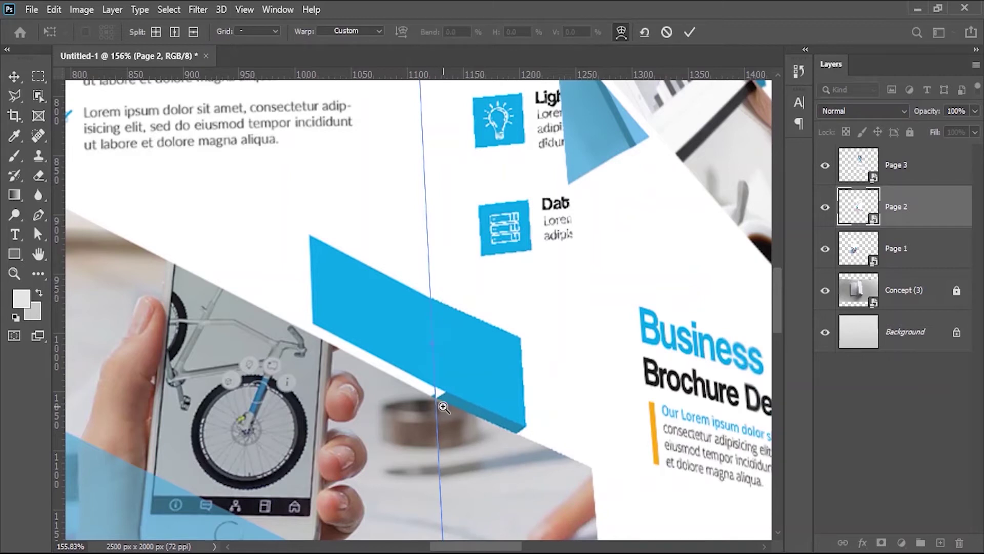
{"action": "scroll", "coordinate": [444, 405], "scroll_direction": "up", "scroll_amount": 1}
{"action": "scroll", "coordinate": [439, 259], "scroll_direction": "down", "scroll_amount": 3}
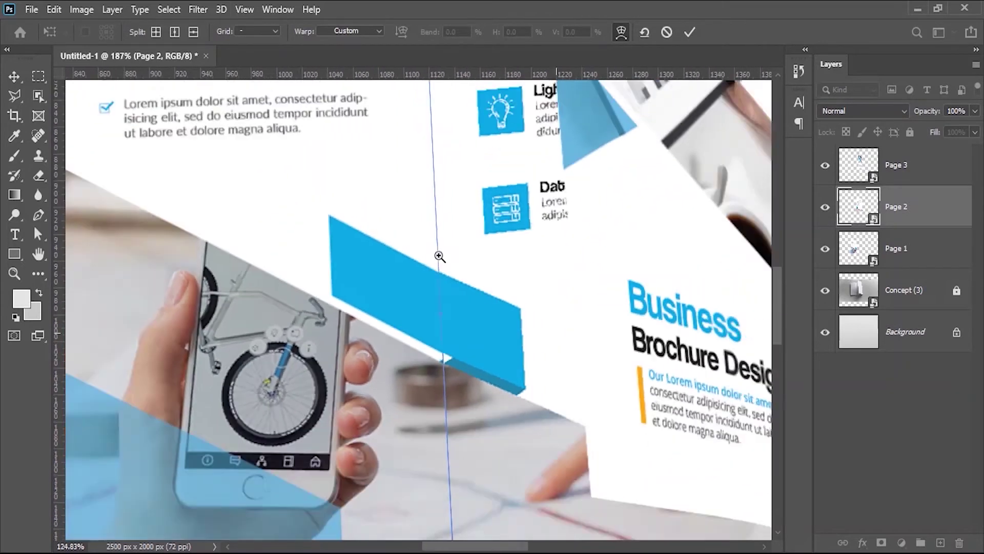
{"action": "scroll", "coordinate": [510, 435], "scroll_direction": "up", "scroll_amount": 4}
{"action": "scroll", "coordinate": [527, 432], "scroll_direction": "down", "scroll_amount": 1}
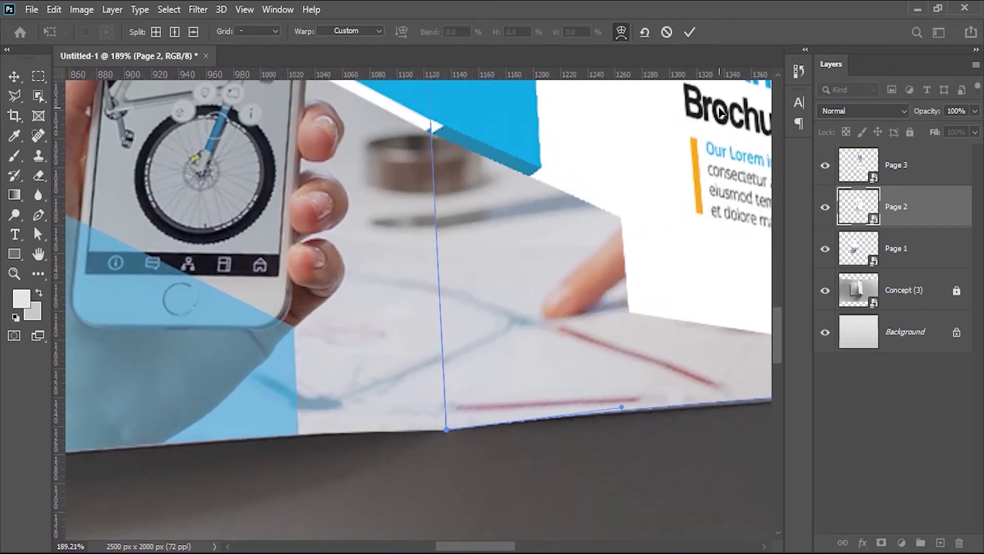
{"action": "left_click", "coordinate": [689, 34]}
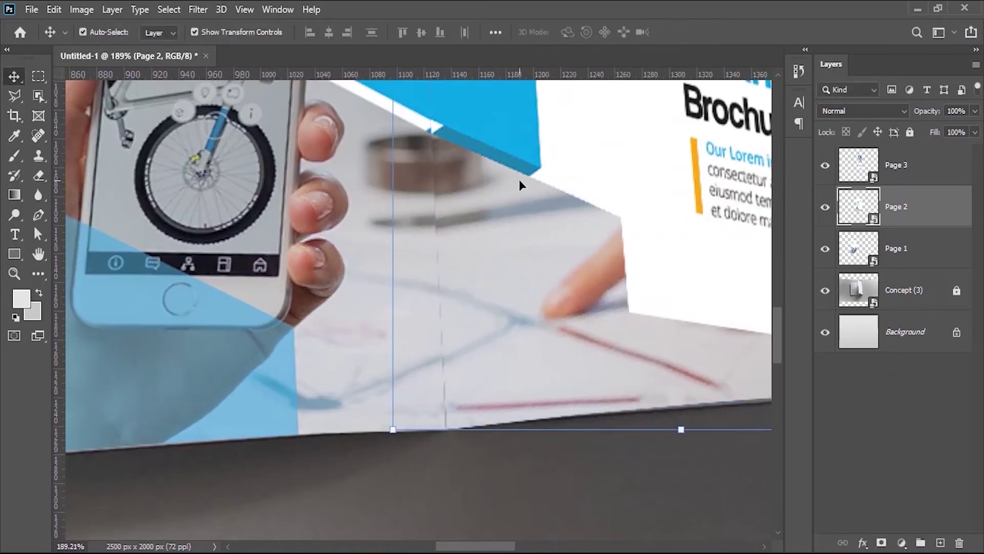
Nudge Page 1's 'inside' artwork one step right, then save and close its contents
{"action": "double_click", "coordinate": [864, 248]}
{"action": "key", "text": "Right"}
{"action": "key", "text": "Right"}
{"action": "key", "text": "Right"}
{"action": "key", "text": "Right"}
{"action": "key", "text": "Right"}
{"action": "left_click", "coordinate": [32, 10]}
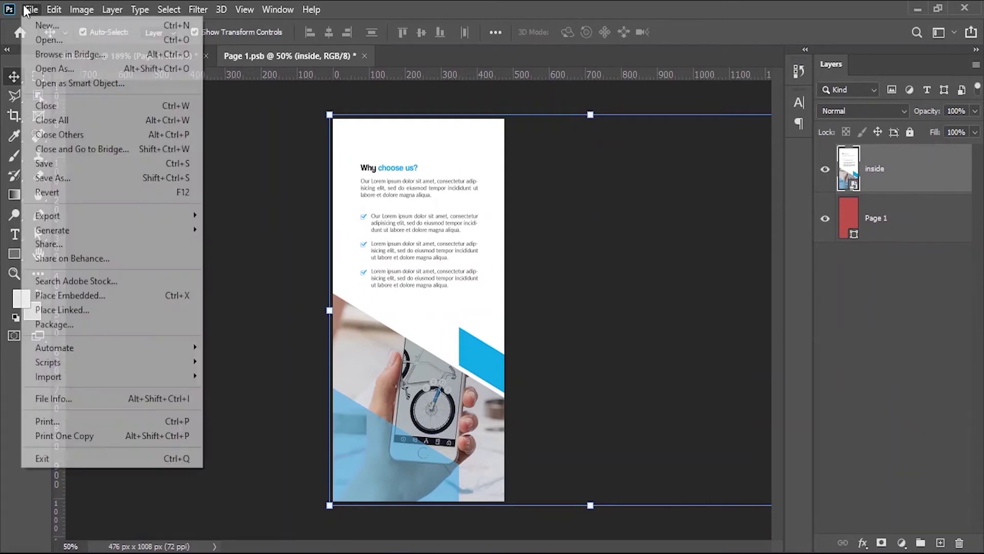
{"action": "left_click", "coordinate": [46, 164]}
{"action": "left_click", "coordinate": [360, 57]}
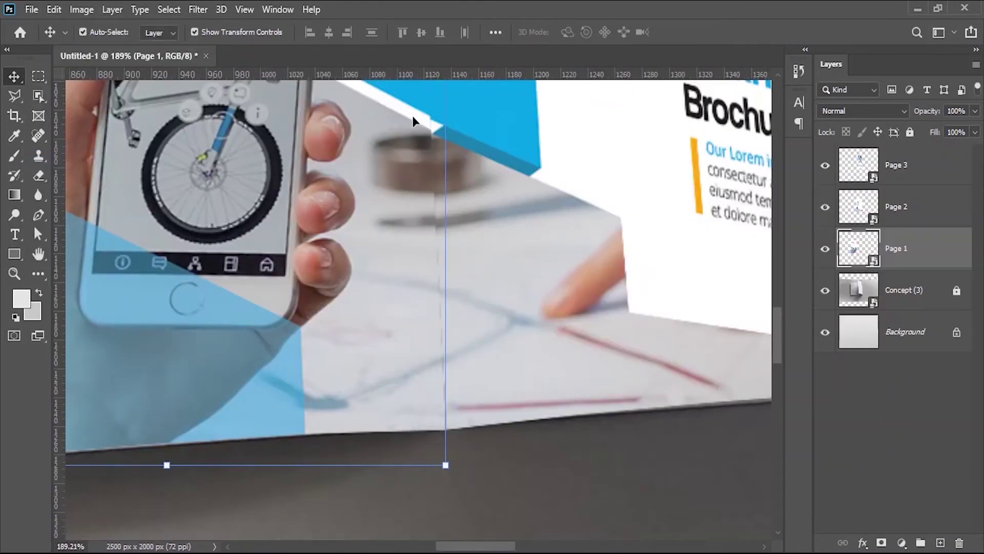
Warp Page 2's edge again so it meets Page 1 cleanly at the fold
{"action": "left_click_drag", "start_coordinate": [441, 136], "coordinate": [450, 191]}
{"action": "left_click_drag", "start_coordinate": [440, 154], "coordinate": [475, 189]}
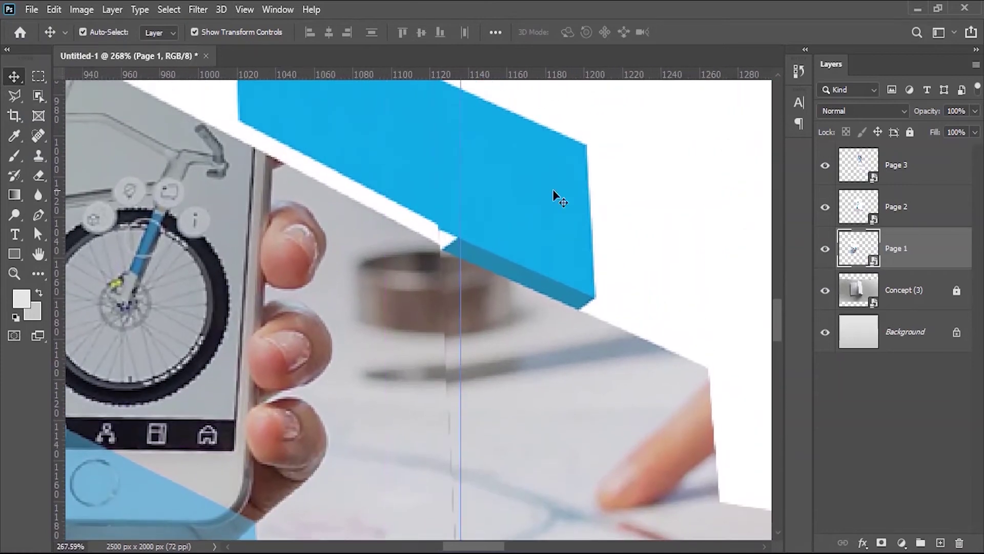
{"action": "left_click", "coordinate": [871, 220]}
{"action": "left_click", "coordinate": [53, 9]}
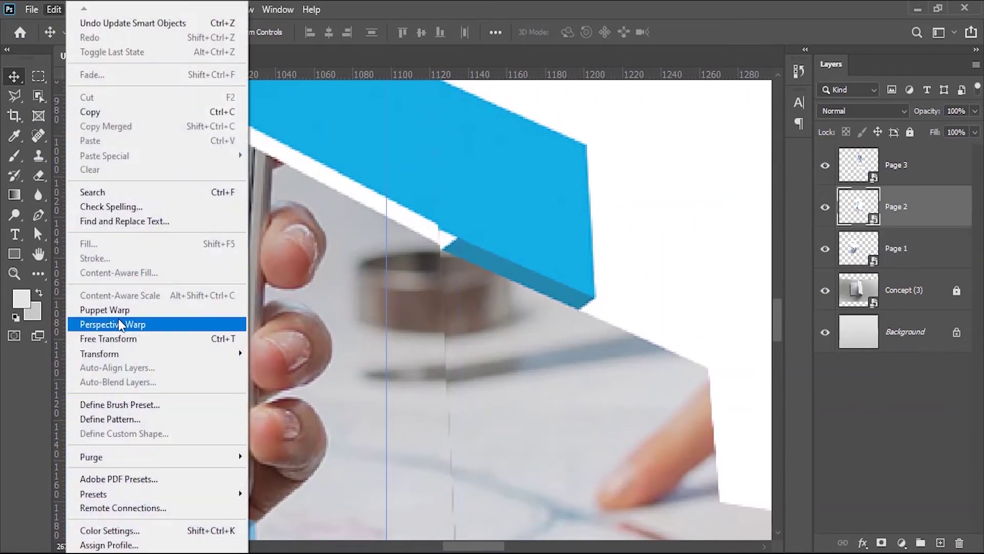
{"action": "left_click", "coordinate": [118, 339]}
{"action": "left_click", "coordinate": [621, 32]}
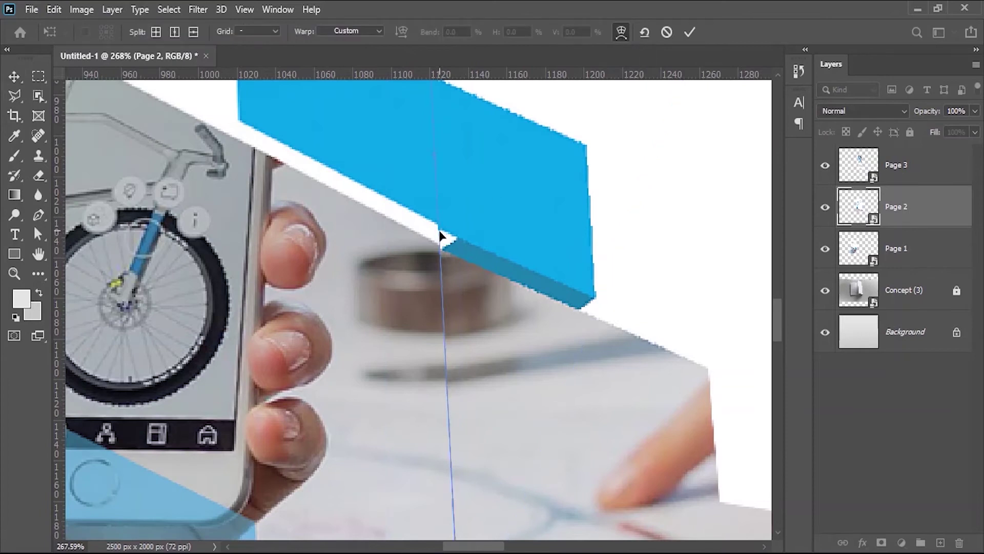
{"action": "left_click_drag", "start_coordinate": [461, 225], "coordinate": [459, 223]}
{"action": "scroll", "coordinate": [470, 212], "scroll_direction": "up", "scroll_amount": 2}
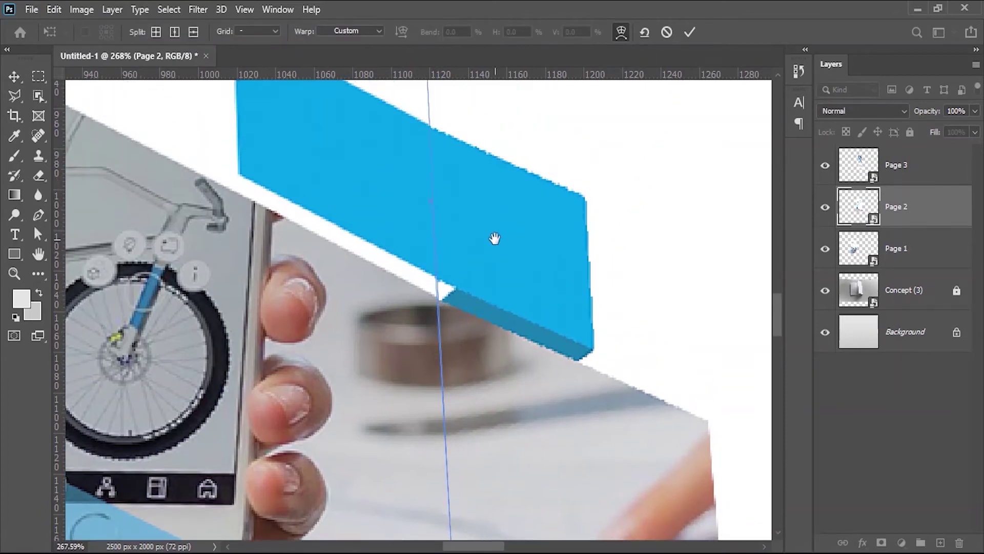
{"action": "left_click", "coordinate": [689, 33]}
{"action": "scroll", "coordinate": [419, 309], "scroll_direction": "down", "scroll_amount": 6}
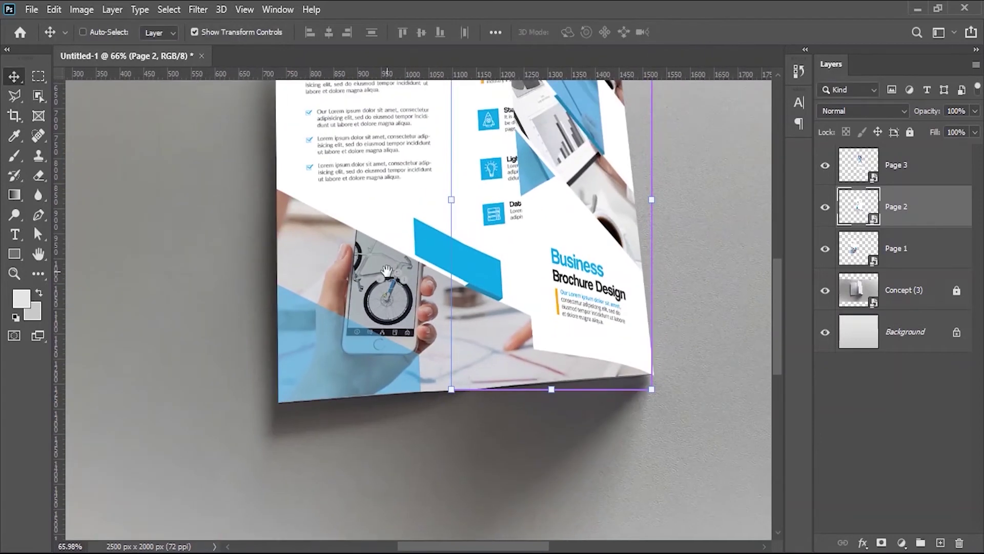
{"action": "scroll", "coordinate": [458, 297], "scroll_direction": "down", "scroll_amount": 4}
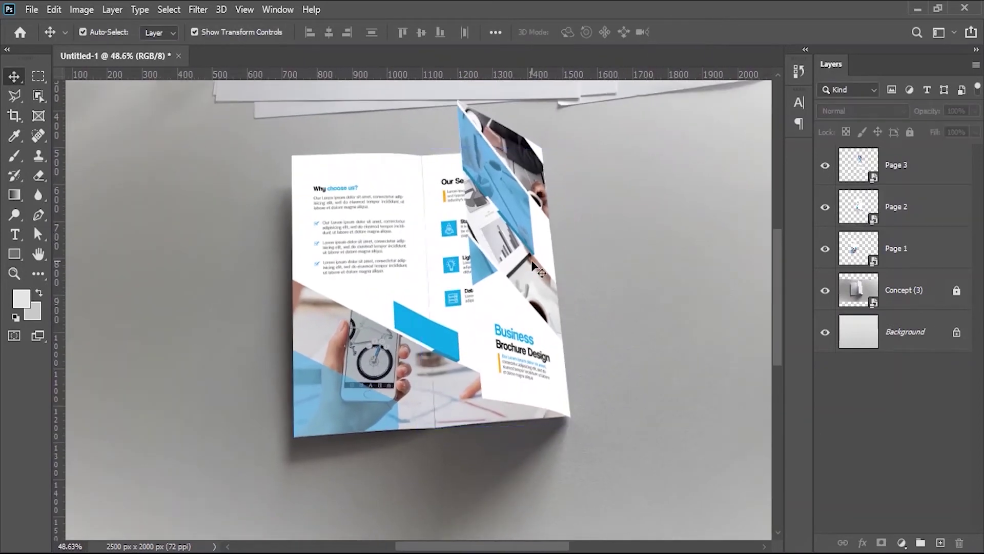
Load Page 1's pixels as a selection of the left panel's outline
{"action": "left_click", "coordinate": [859, 169]}
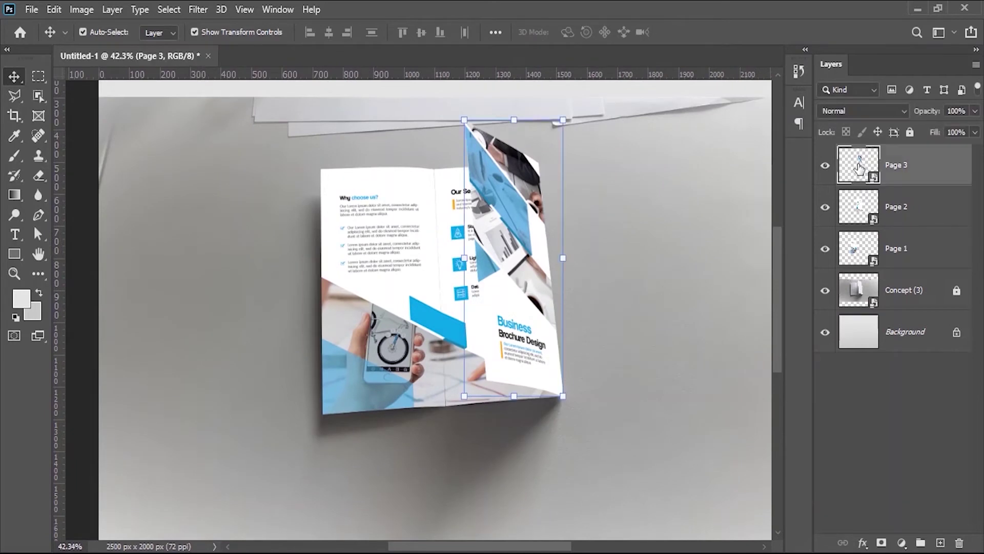
{"action": "left_click", "coordinate": [857, 206]}
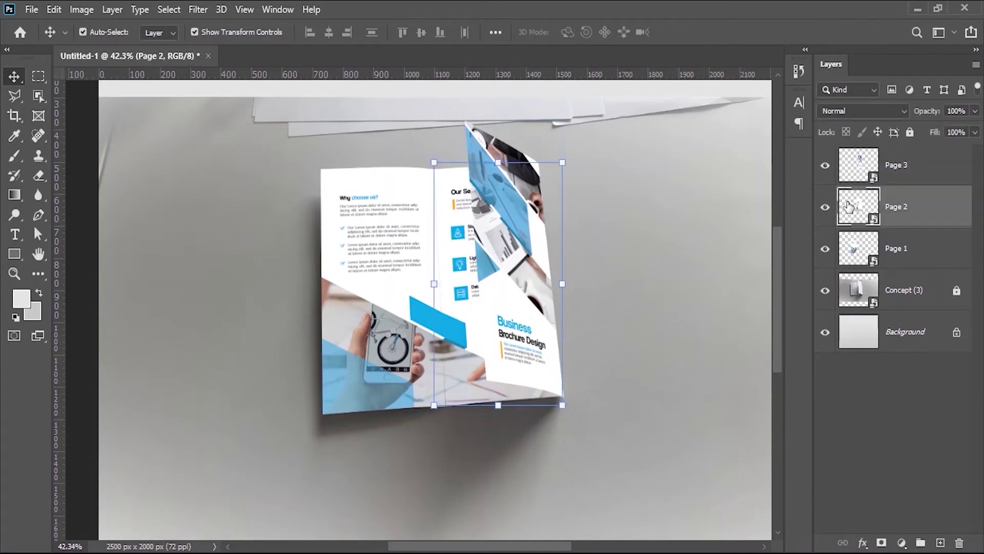
{"action": "left_click", "coordinate": [850, 250]}
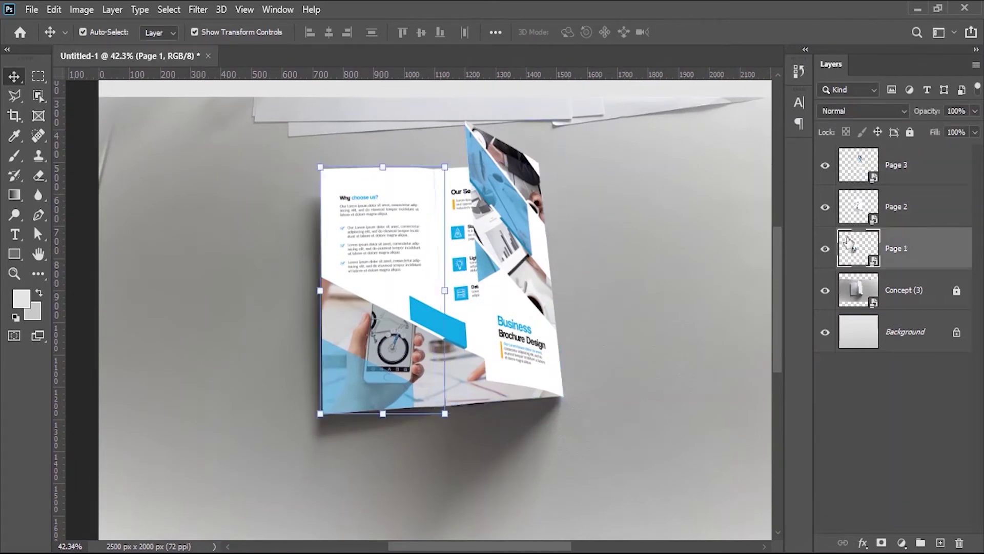
{"action": "right_click", "coordinate": [859, 254]}
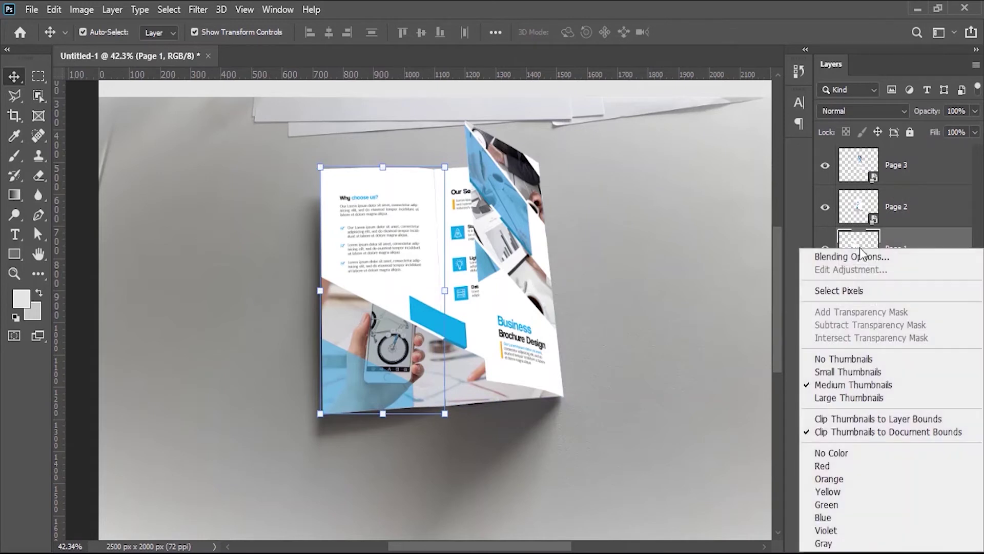
{"action": "left_click", "coordinate": [823, 290]}
Add a new empty layer named Shadow and open the Gradient tool's editor
{"action": "left_click", "coordinate": [940, 543]}
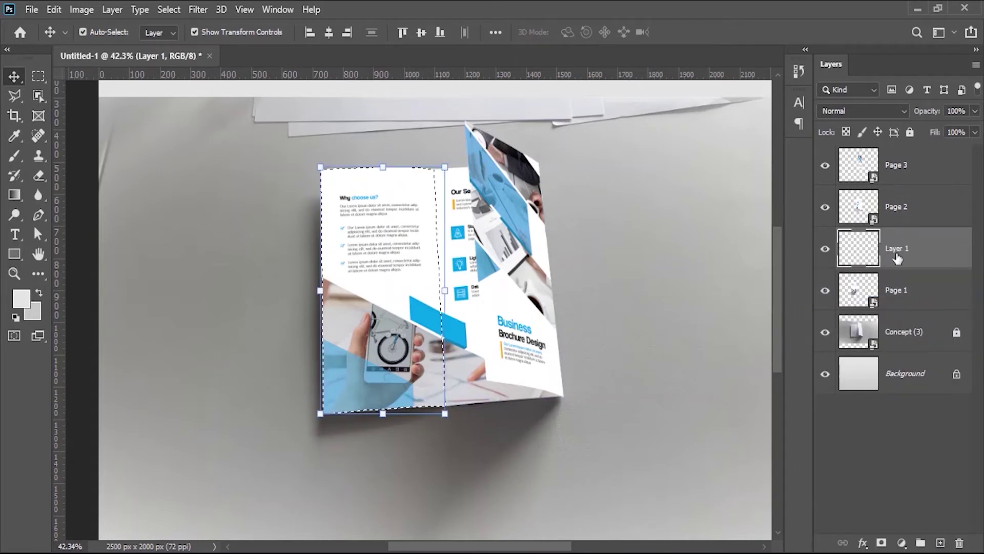
{"action": "double_click", "coordinate": [899, 248]}
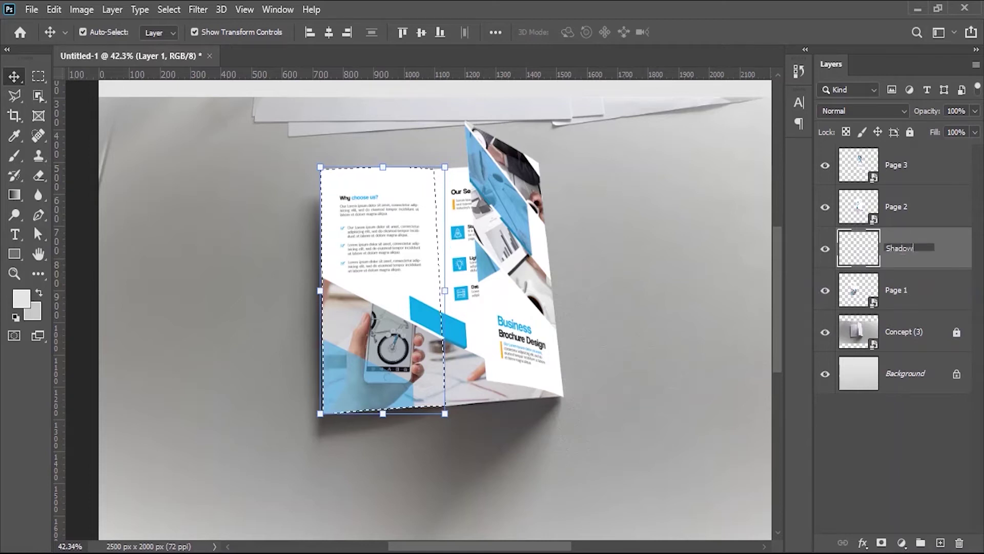
{"action": "key", "text": "Return"}
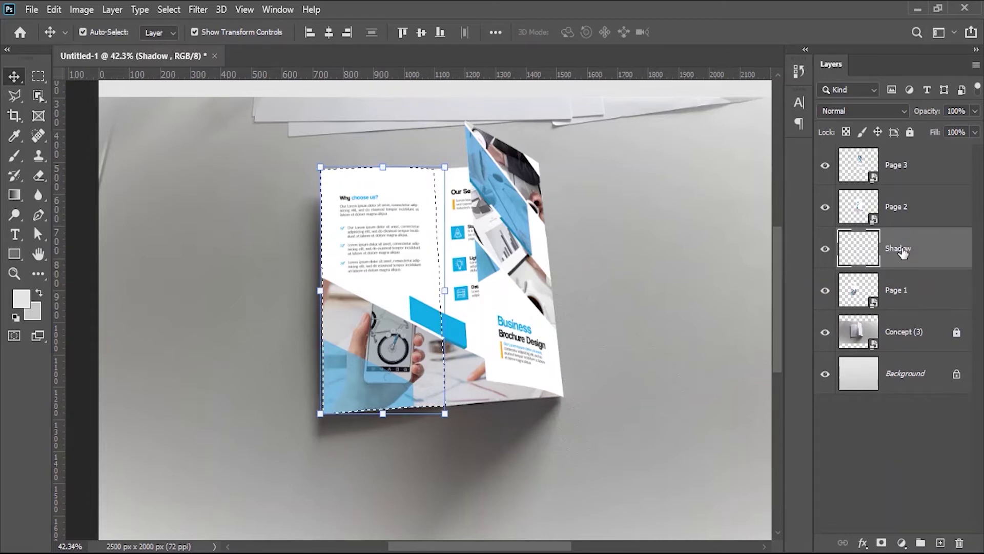
{"action": "left_click", "coordinate": [15, 195]}
{"action": "left_click", "coordinate": [118, 32]}
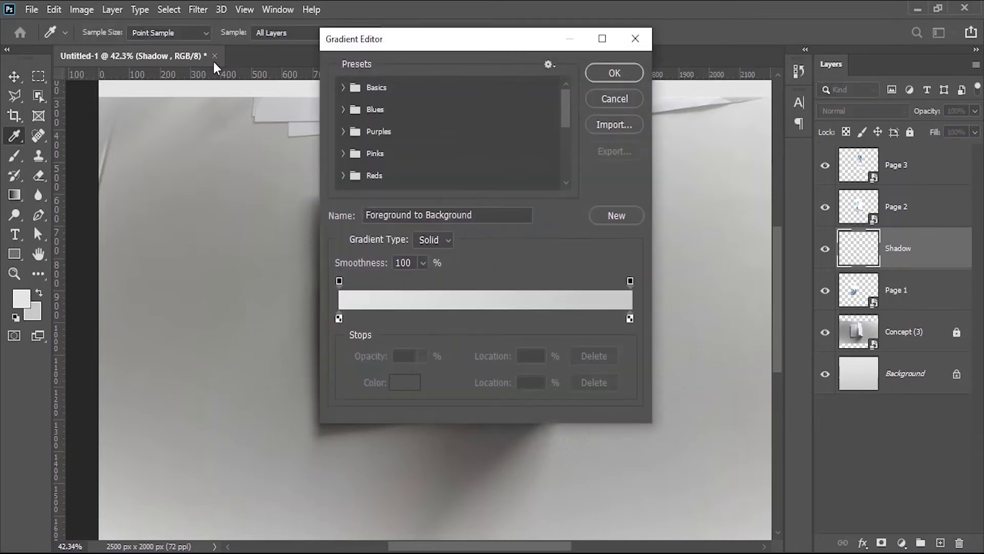
Pick the Black, White gradient preset and change the gradient style, undoing the first left-panel fill
{"action": "left_click", "coordinate": [343, 88]}
{"action": "left_click", "coordinate": [409, 110]}
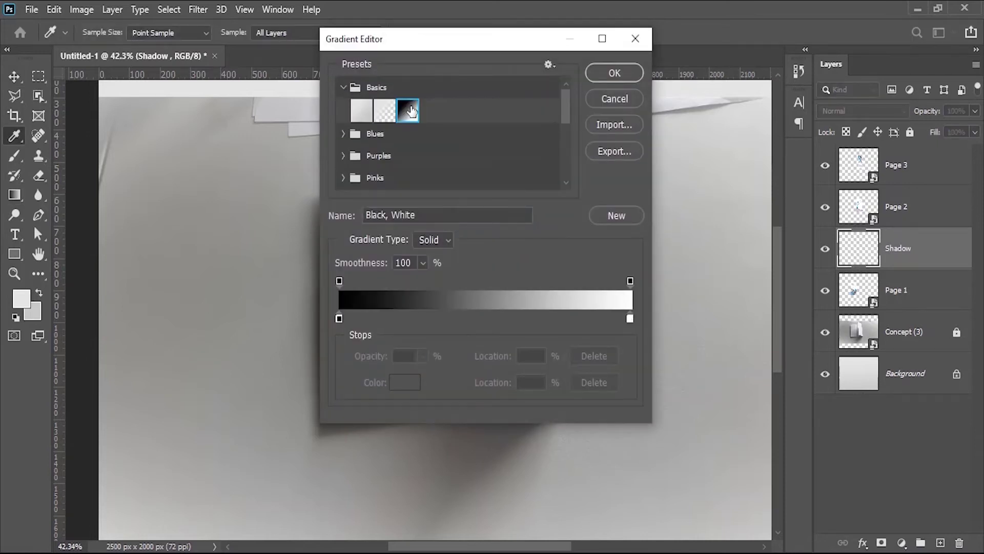
{"action": "left_click", "coordinate": [613, 75]}
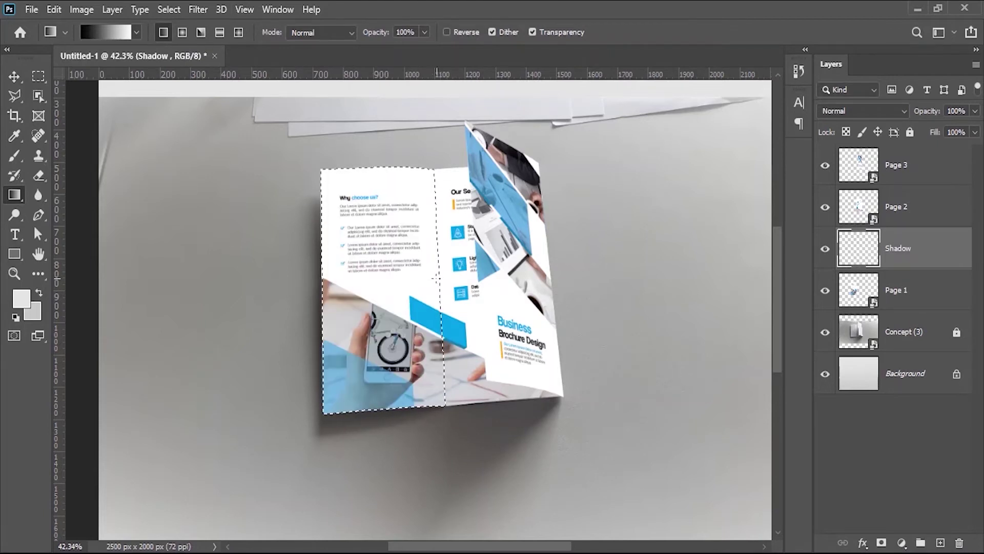
{"action": "left_click", "coordinate": [200, 32]}
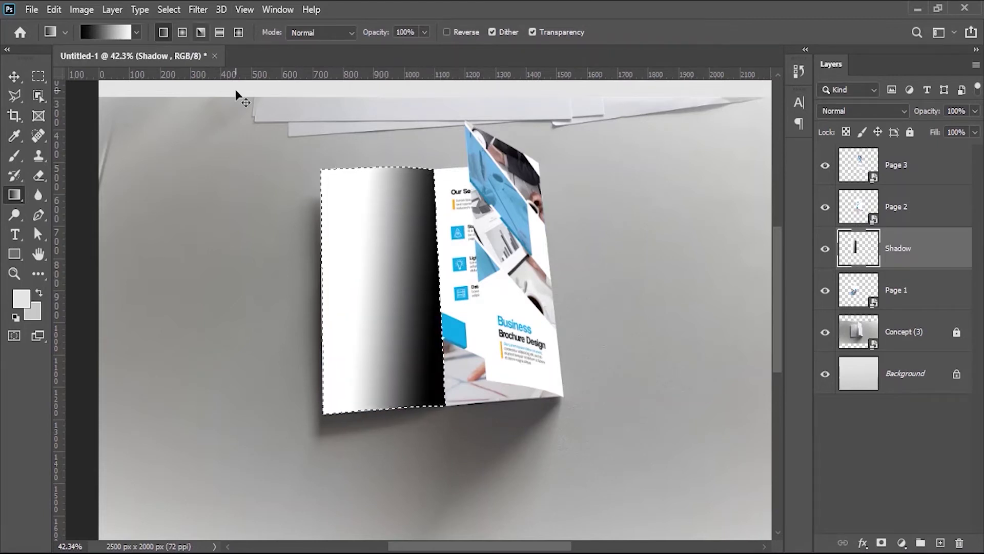
{"action": "left_click", "coordinate": [54, 10]}
{"action": "left_click", "coordinate": [91, 23]}
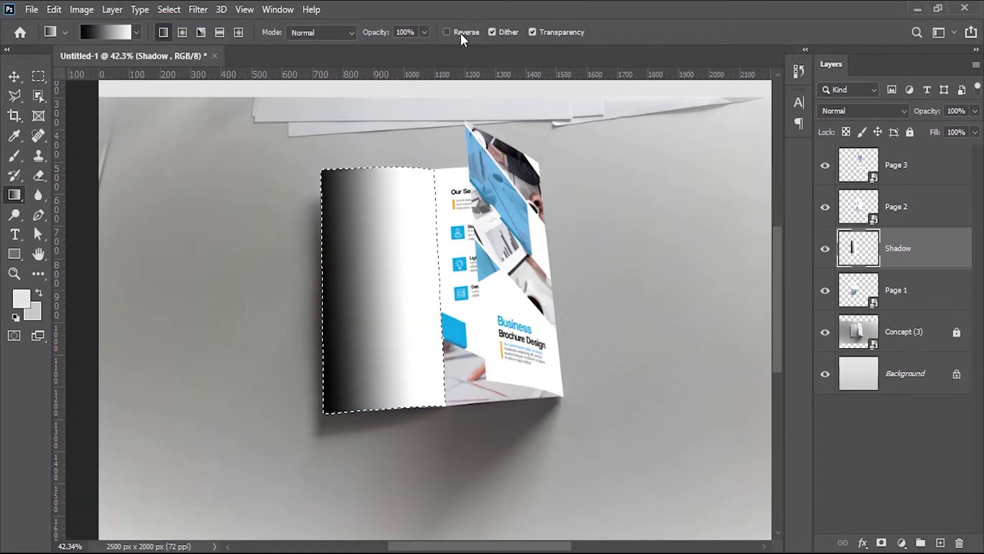
Deselect and set the Shadow layer's blend mode to Multiply
{"action": "left_click", "coordinate": [169, 10]}
{"action": "left_click", "coordinate": [185, 39]}
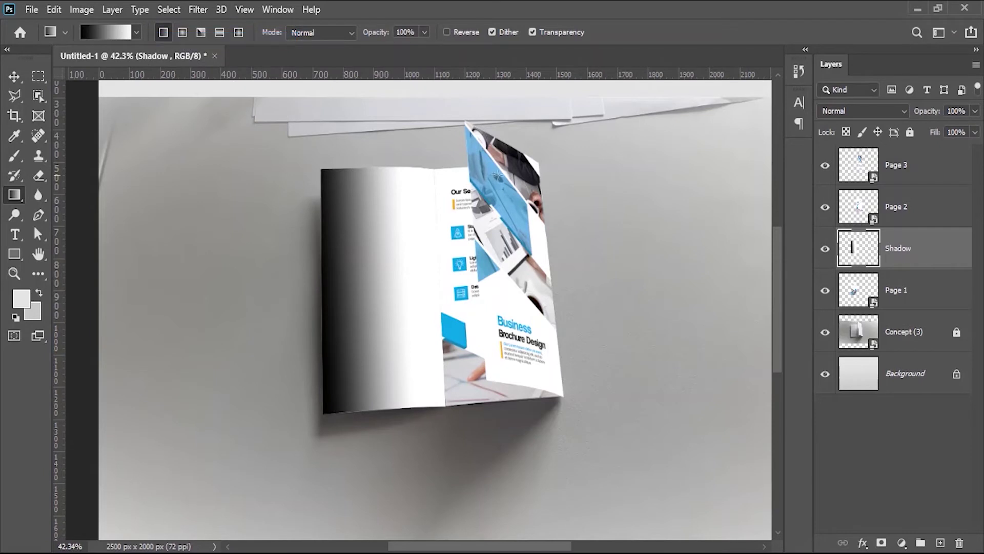
{"action": "left_click", "coordinate": [841, 111]}
{"action": "left_click", "coordinate": [832, 174]}
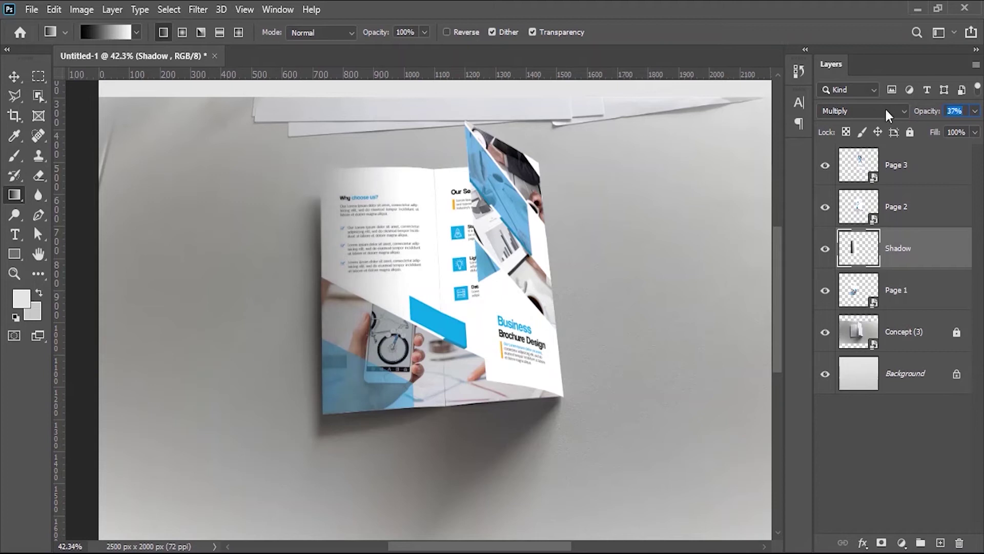
Load Page 2's pixels as a selection and add a new empty Layer 1 above it
{"action": "key", "text": "v"}
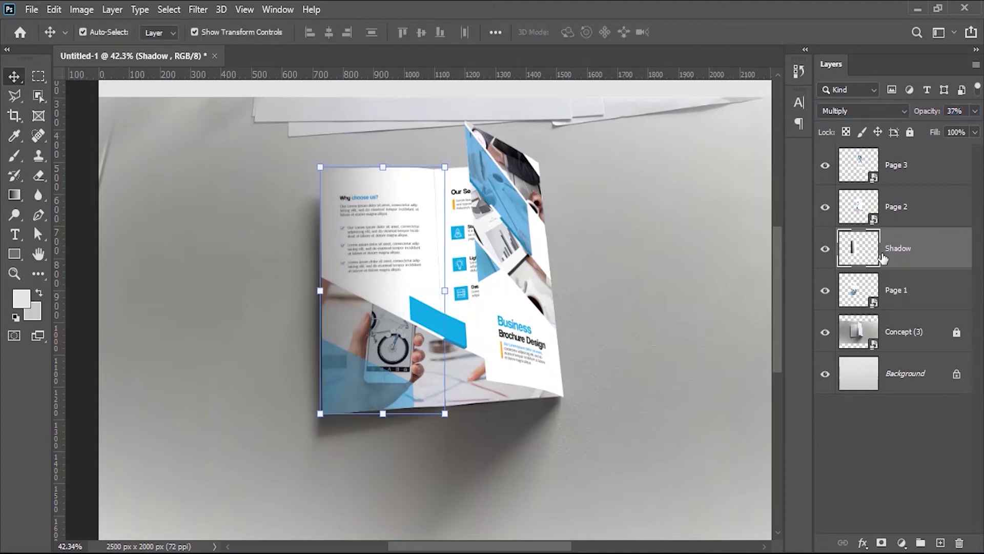
{"action": "left_click", "coordinate": [861, 207]}
{"action": "right_click", "coordinate": [861, 210]}
{"action": "left_click", "coordinate": [846, 249]}
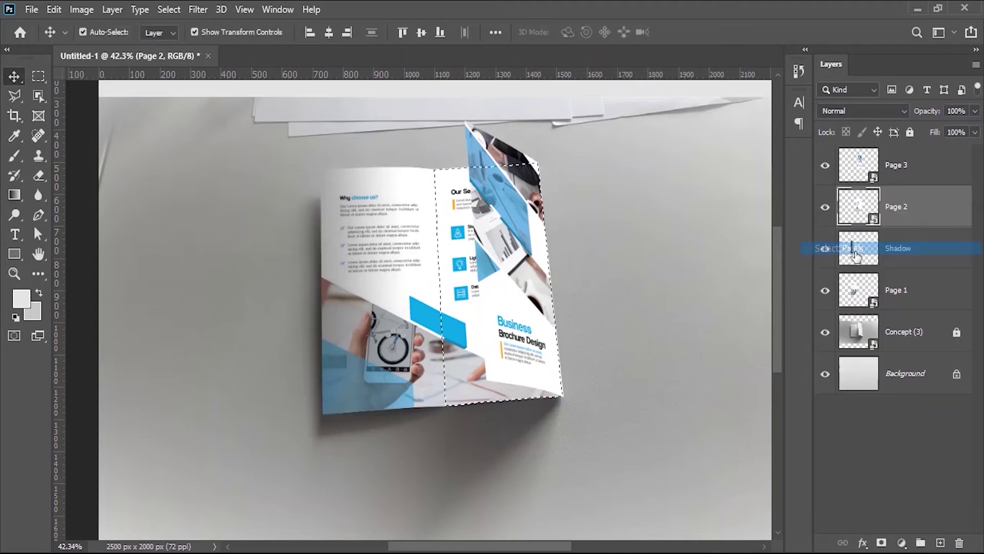
{"action": "left_click", "coordinate": [939, 543]}
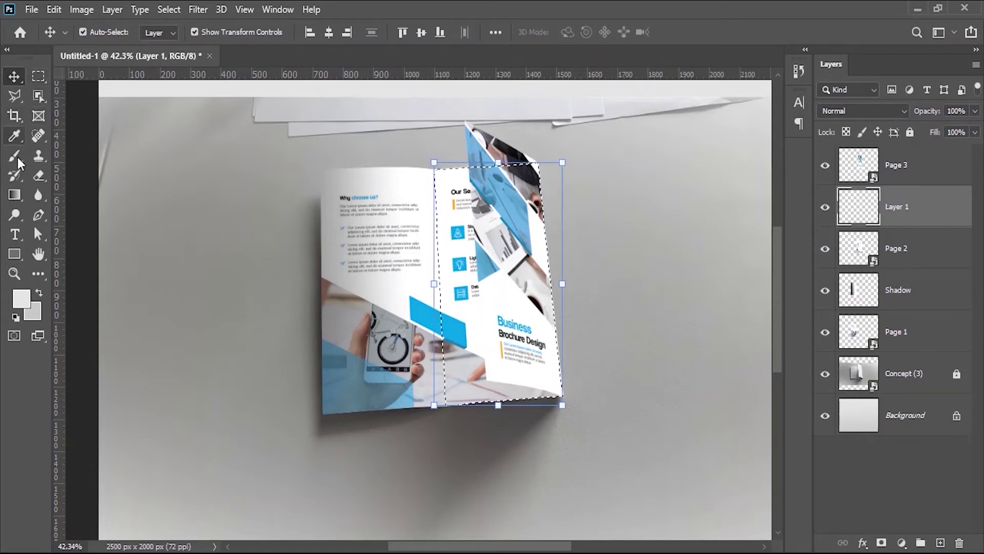
Set the Gradient tool to a reversed reflected gradient for the fold shadow
{"action": "left_click", "coordinate": [15, 195]}
{"action": "left_click", "coordinate": [217, 32]}
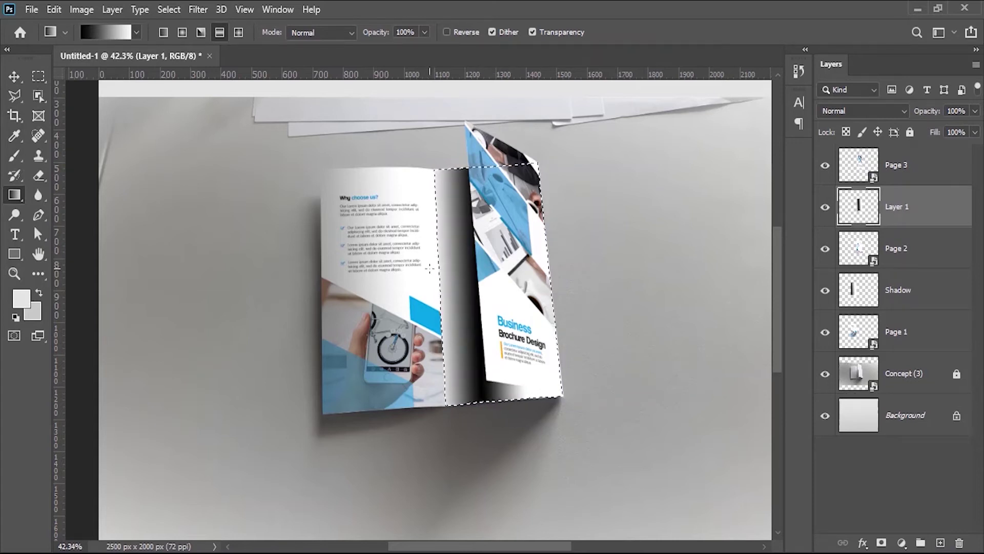
{"action": "left_click", "coordinate": [446, 32]}
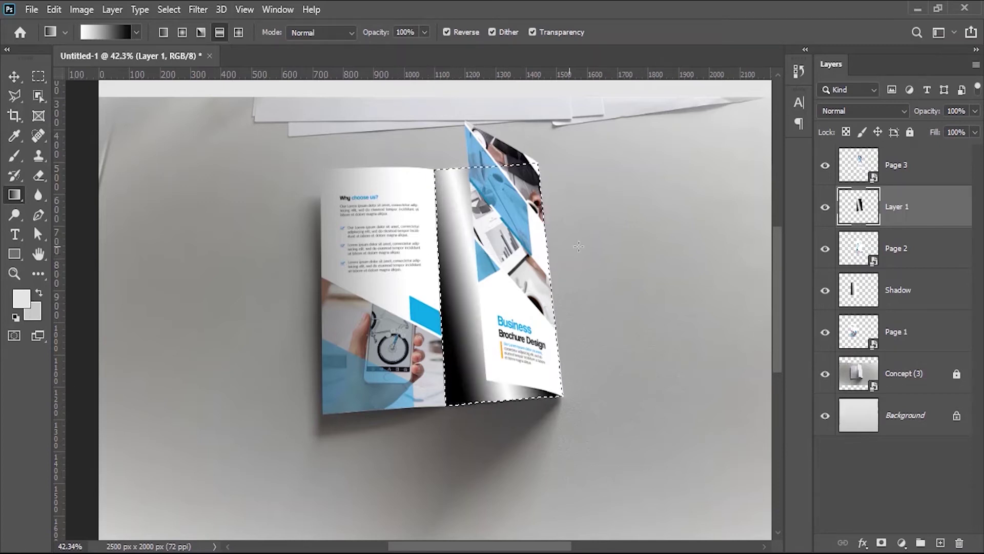
Deselect, blend Layer 1 as Multiply at about 39% opacity, and hide Concept (3)
{"action": "left_click", "coordinate": [169, 9]}
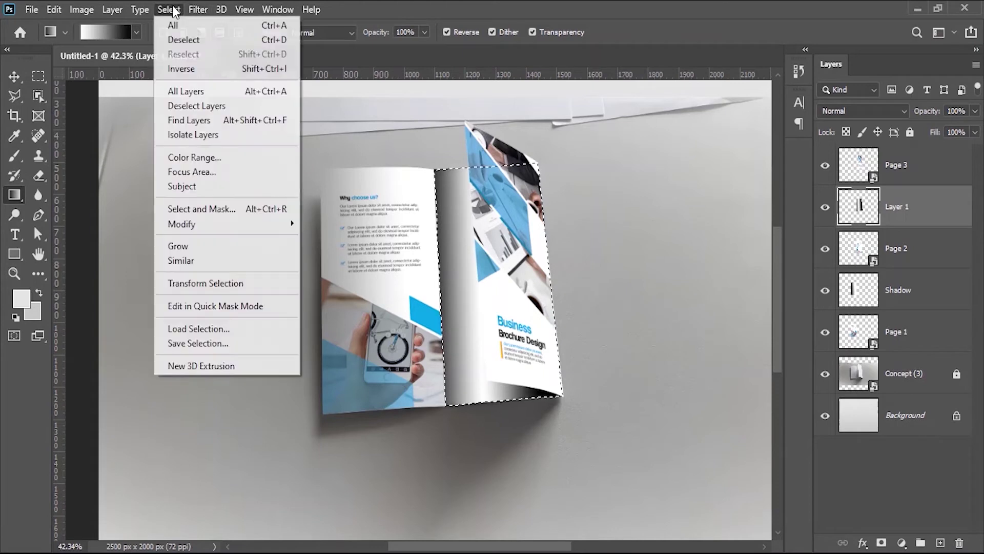
{"action": "left_click", "coordinate": [183, 37]}
{"action": "left_click", "coordinate": [893, 110]}
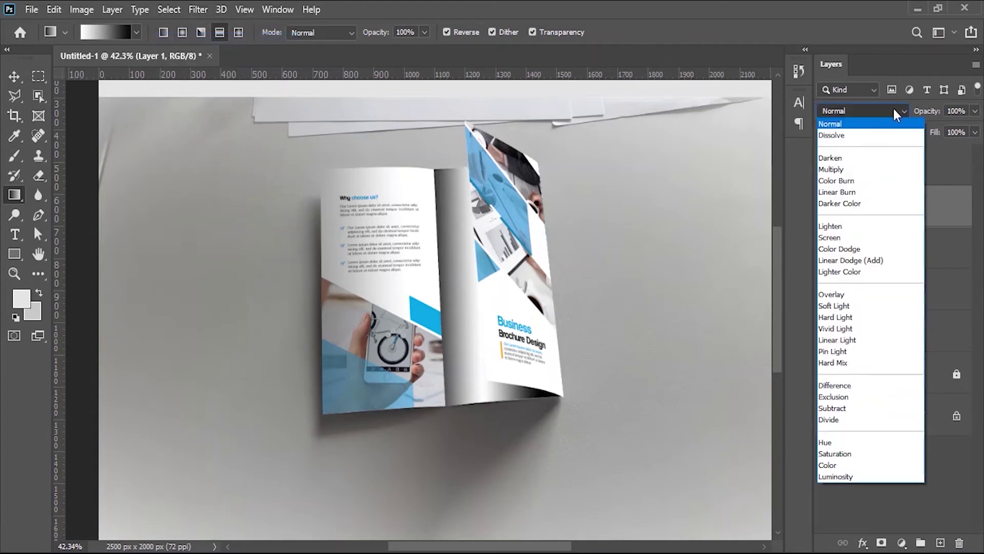
{"action": "left_click", "coordinate": [896, 169]}
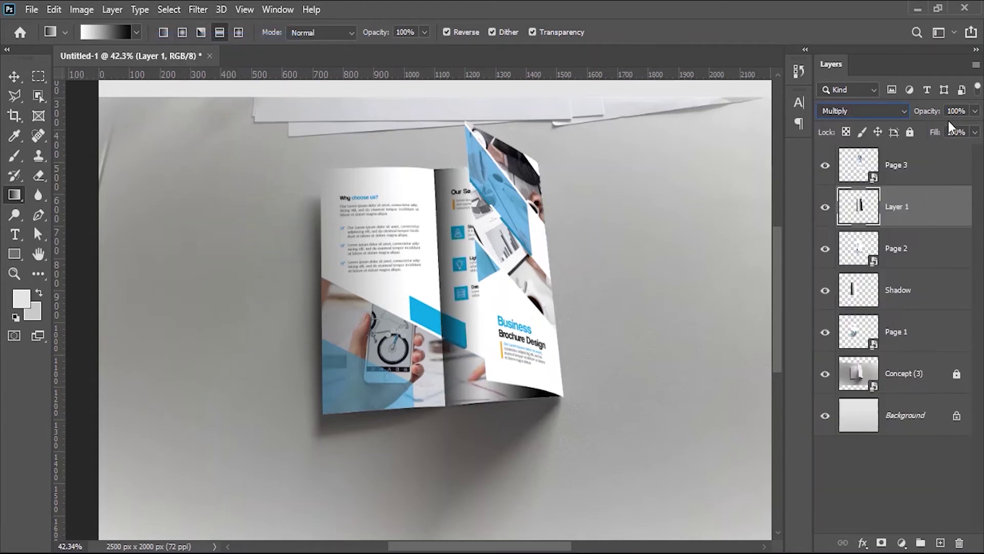
{"action": "left_click_drag", "start_coordinate": [937, 109], "coordinate": [891, 110]}
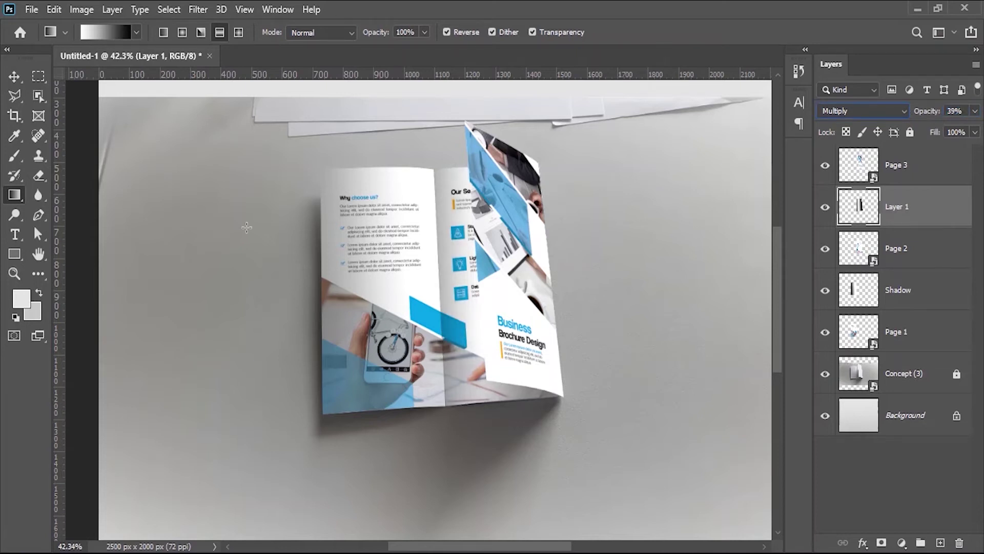
{"action": "left_click", "coordinate": [13, 77]}
{"action": "left_click", "coordinate": [825, 375]}
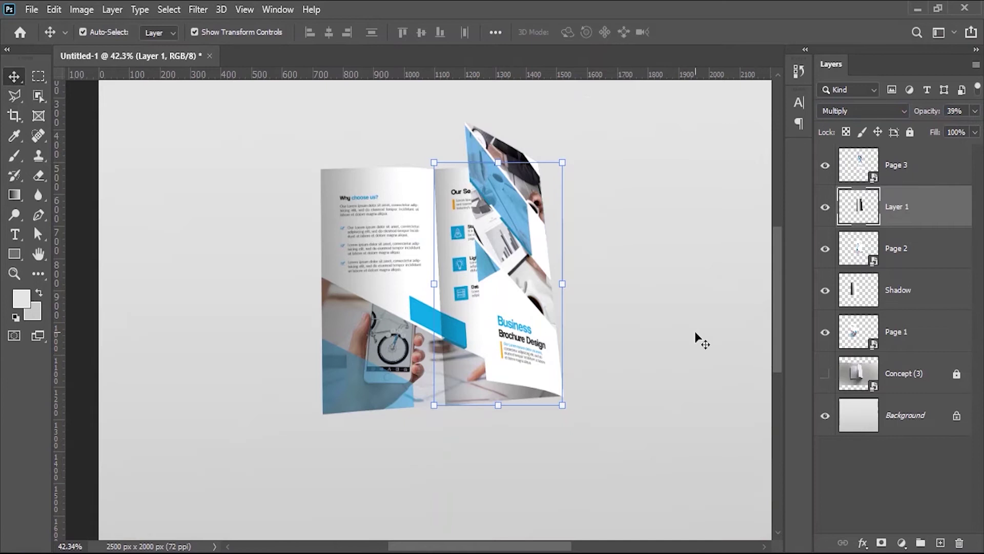
Load Page 3's pixels as a selection and add a new Layer 2 above it
{"action": "left_click", "coordinate": [657, 332]}
{"action": "scroll", "coordinate": [533, 336], "scroll_direction": "up", "scroll_amount": 2}
{"action": "left_click_drag", "start_coordinate": [536, 336], "coordinate": [503, 403]}
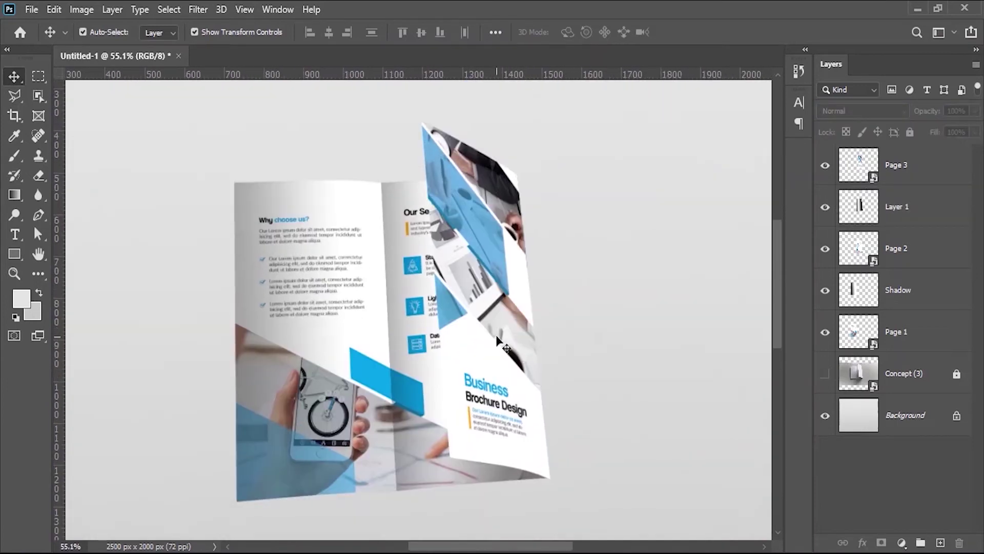
{"action": "left_click", "coordinate": [503, 402]}
{"action": "right_click", "coordinate": [855, 171]}
{"action": "left_click", "coordinate": [841, 202]}
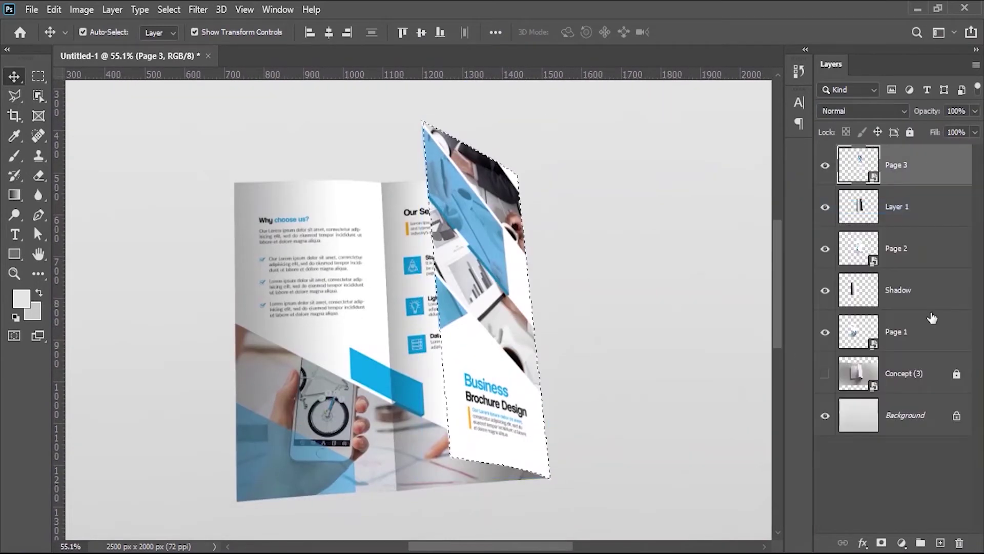
{"action": "left_click", "coordinate": [940, 543]}
Draw a linear gradient across the Page 3 panel, darkening toward its lower left
{"action": "key", "text": "g"}
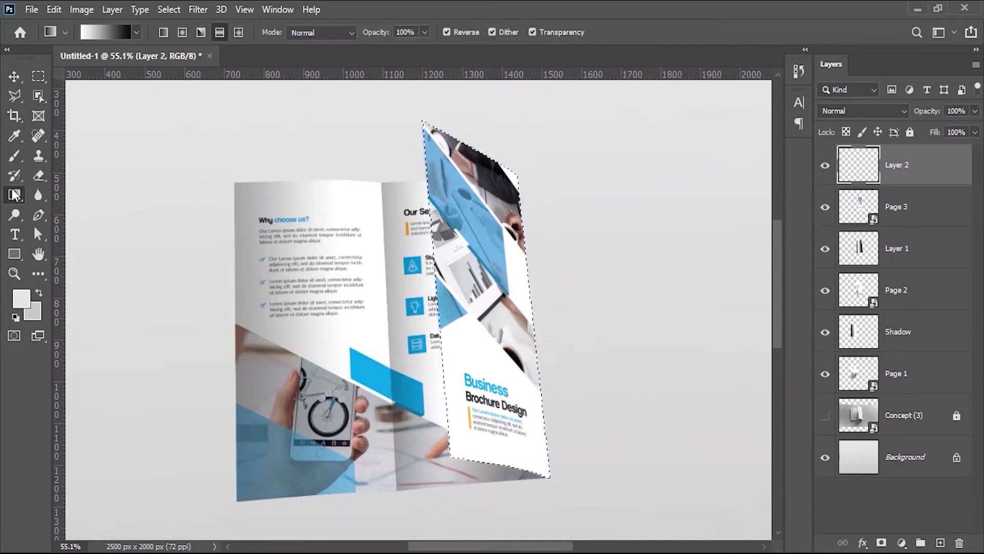
{"action": "left_click_drag", "start_coordinate": [489, 377], "coordinate": [557, 192]}
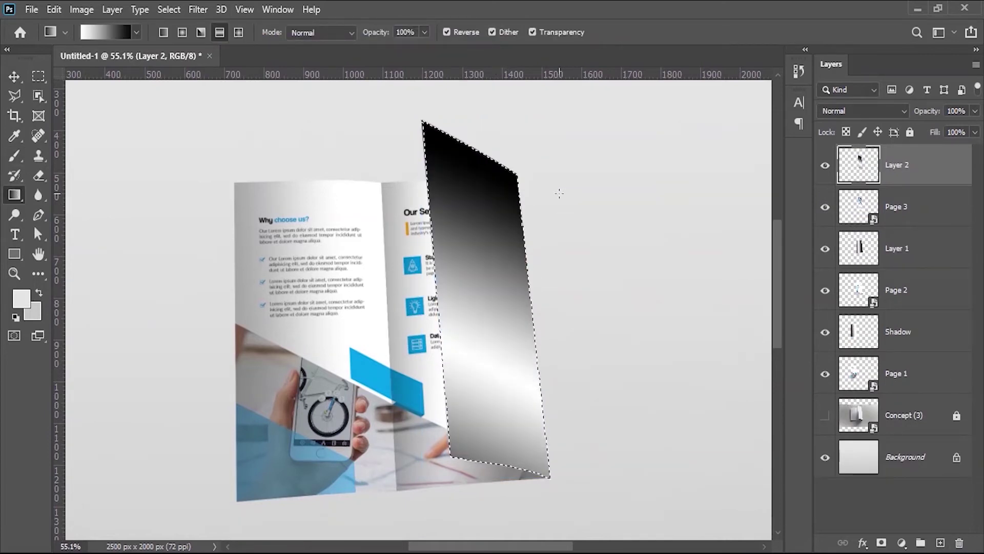
{"action": "left_click_drag", "start_coordinate": [521, 273], "coordinate": [442, 418]}
{"action": "left_click", "coordinate": [163, 32]}
{"action": "left_click_drag", "start_coordinate": [511, 275], "coordinate": [496, 409]}
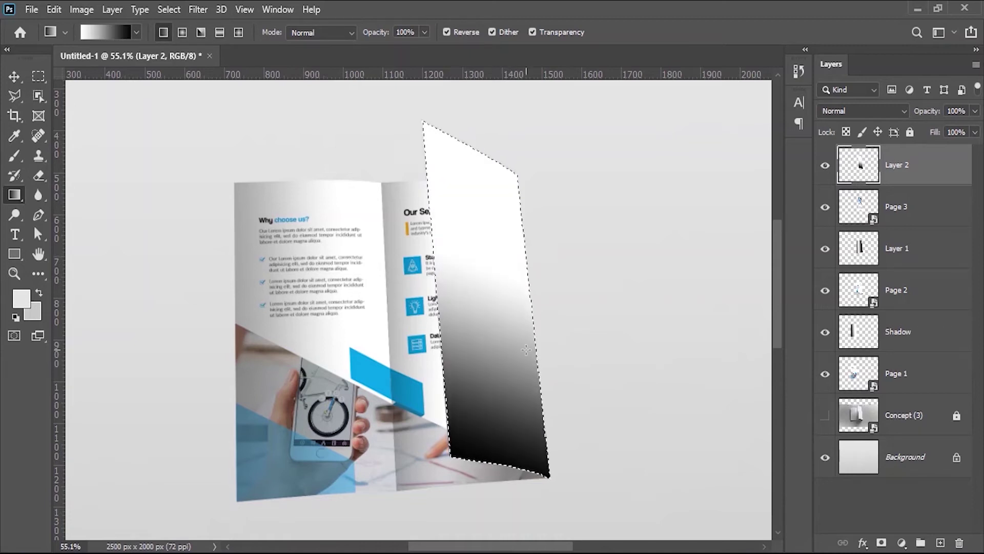
{"action": "left_click_drag", "start_coordinate": [513, 297], "coordinate": [410, 444]}
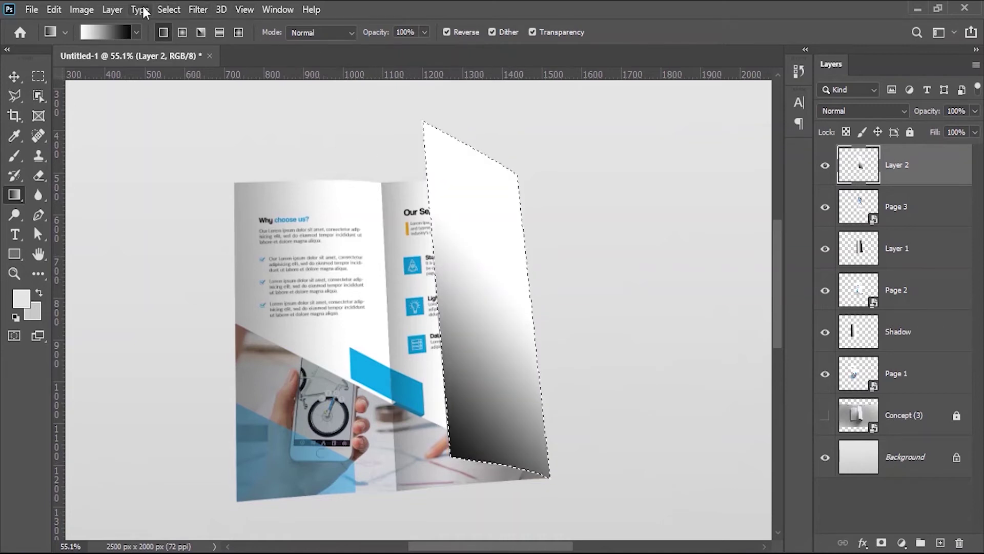
Deselect and blend Layer 2 as Multiply at 32% opacity
{"action": "left_click", "coordinate": [168, 9]}
{"action": "left_click", "coordinate": [182, 40]}
{"action": "left_click", "coordinate": [893, 111]}
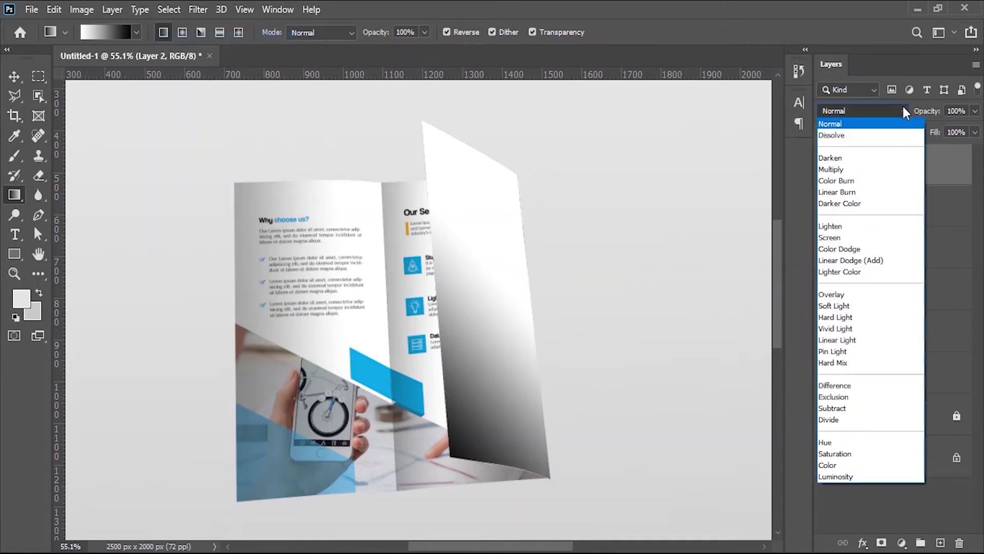
{"action": "left_click", "coordinate": [841, 170]}
{"action": "left_click_drag", "start_coordinate": [930, 117], "coordinate": [881, 119]}
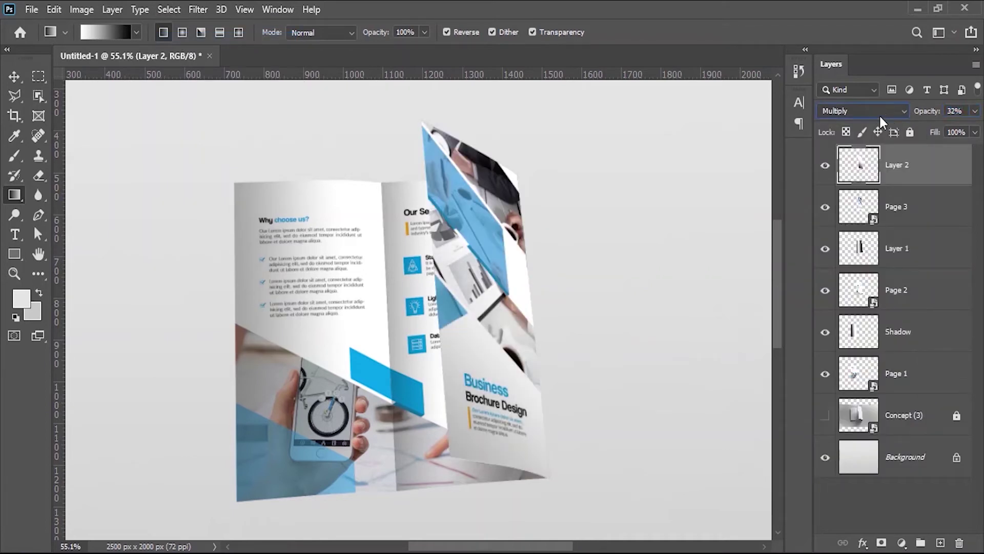
Zoom in on the brochure's front panel and select the Page 3 layer
{"action": "left_click", "coordinate": [14, 78]}
{"action": "left_click_drag", "start_coordinate": [418, 352], "coordinate": [482, 336]}
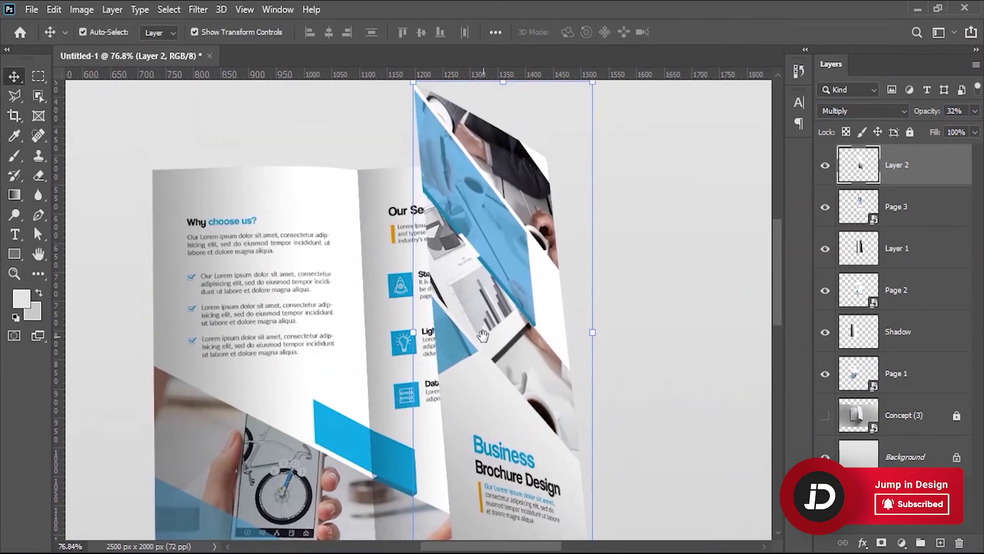
{"action": "left_click", "coordinate": [910, 207]}
{"action": "right_click", "coordinate": [914, 209]}
Add an Inner Shadow effect to Page 3 and zoom in on the panel's top edge
{"action": "key", "text": "Escape"}
{"action": "left_click", "coordinate": [863, 543]}
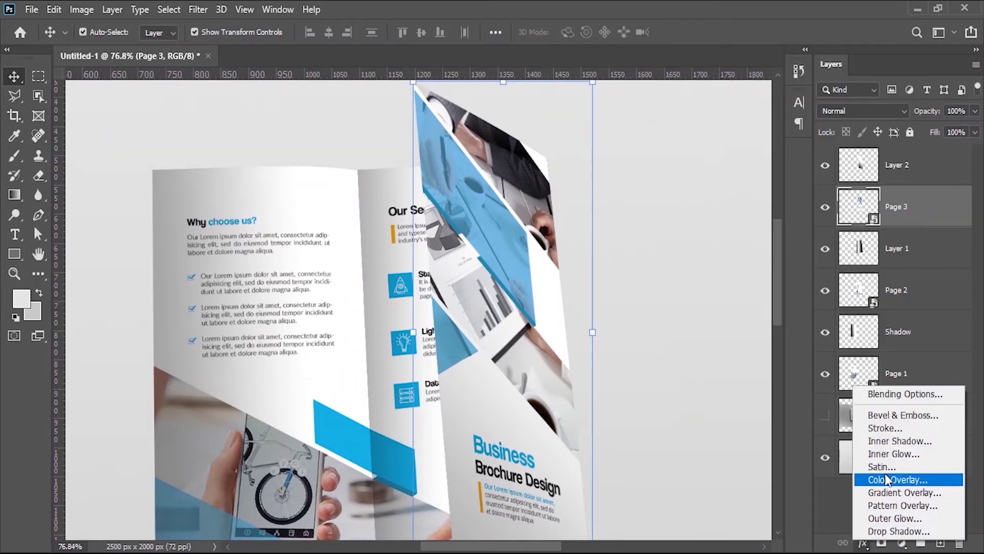
{"action": "left_click", "coordinate": [888, 440]}
{"action": "left_click_drag", "start_coordinate": [568, 75], "coordinate": [691, 72]}
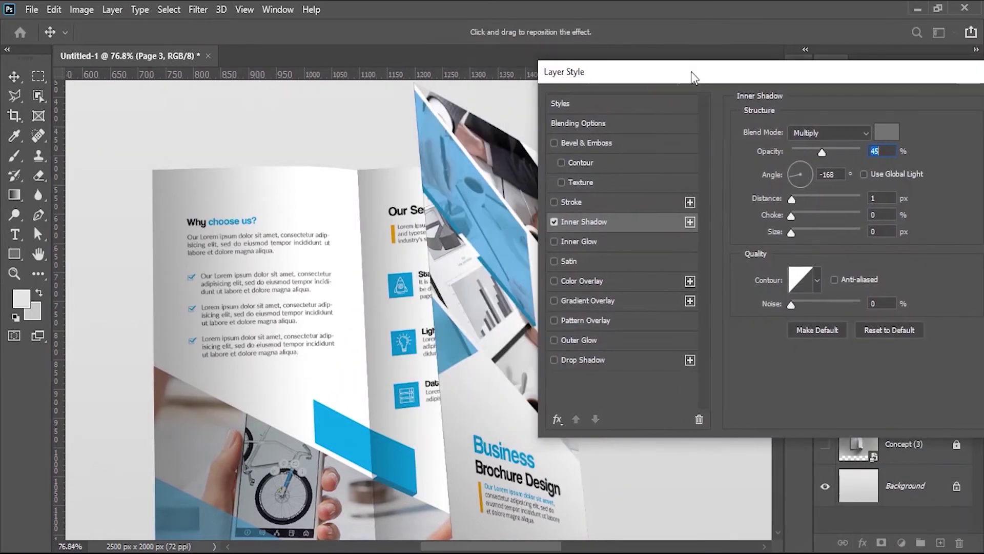
{"action": "left_click_drag", "start_coordinate": [438, 130], "coordinate": [501, 184]}
{"action": "left_click_drag", "start_coordinate": [746, 72], "coordinate": [698, 110]}
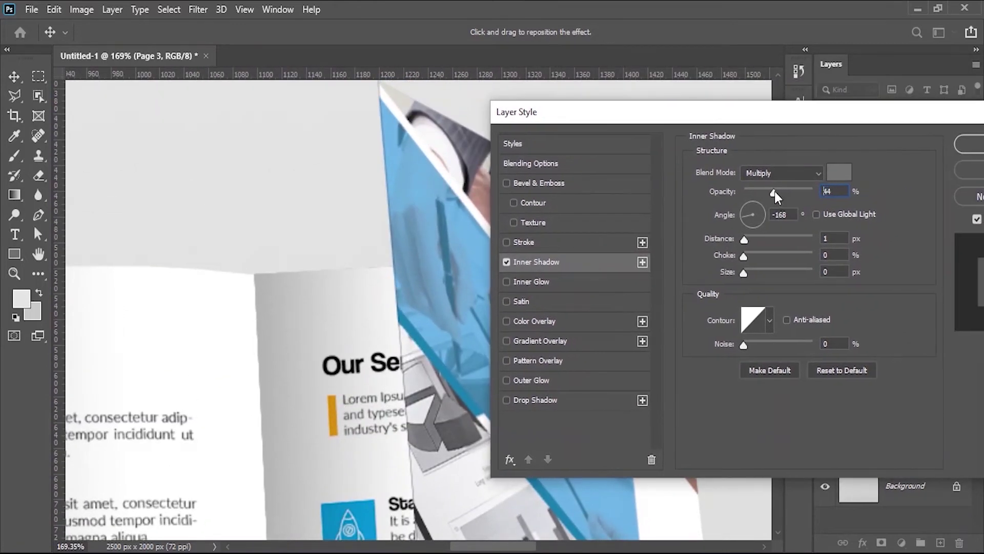
Give the inner shadow a darker grey colour at 51% opacity and apply it
{"action": "left_click", "coordinate": [839, 171]}
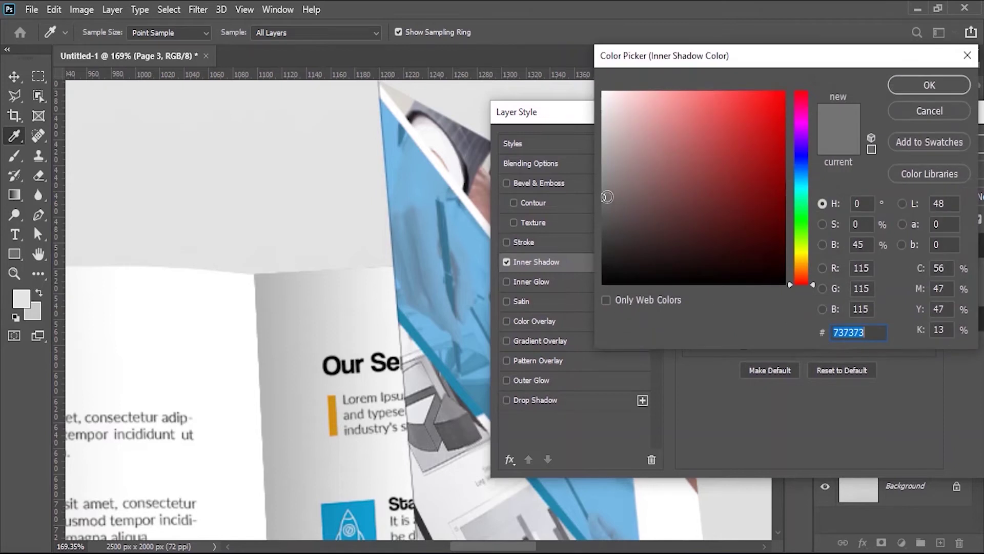
{"action": "left_click", "coordinate": [597, 209]}
{"action": "left_click", "coordinate": [918, 86]}
{"action": "left_click_drag", "start_coordinate": [793, 188], "coordinate": [780, 190]}
{"action": "left_click", "coordinate": [506, 261]}
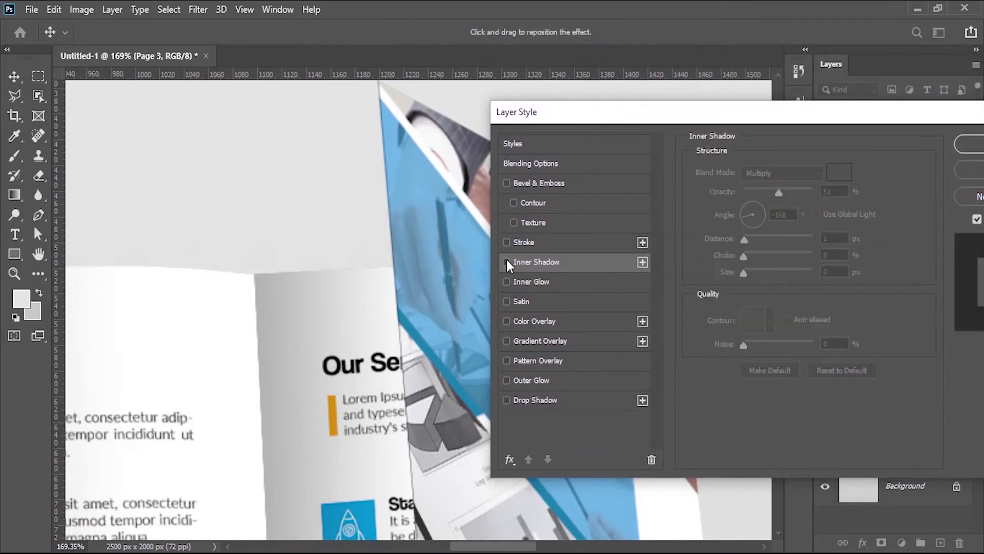
{"action": "left_click", "coordinate": [506, 261]}
{"action": "left_click_drag", "start_coordinate": [817, 116], "coordinate": [755, 110]}
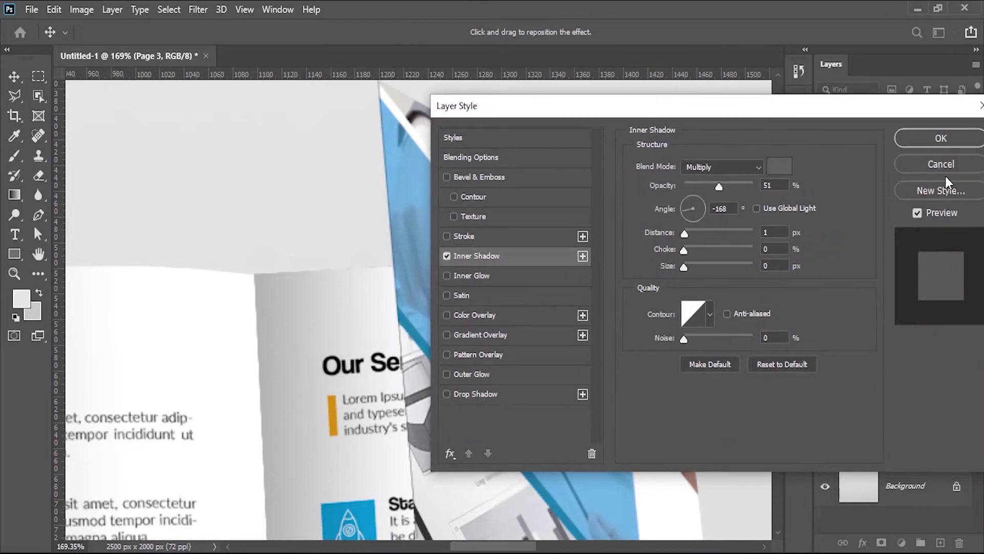
{"action": "left_click", "coordinate": [942, 138]}
{"action": "scroll", "coordinate": [461, 313], "scroll_direction": "down", "scroll_amount": 6}
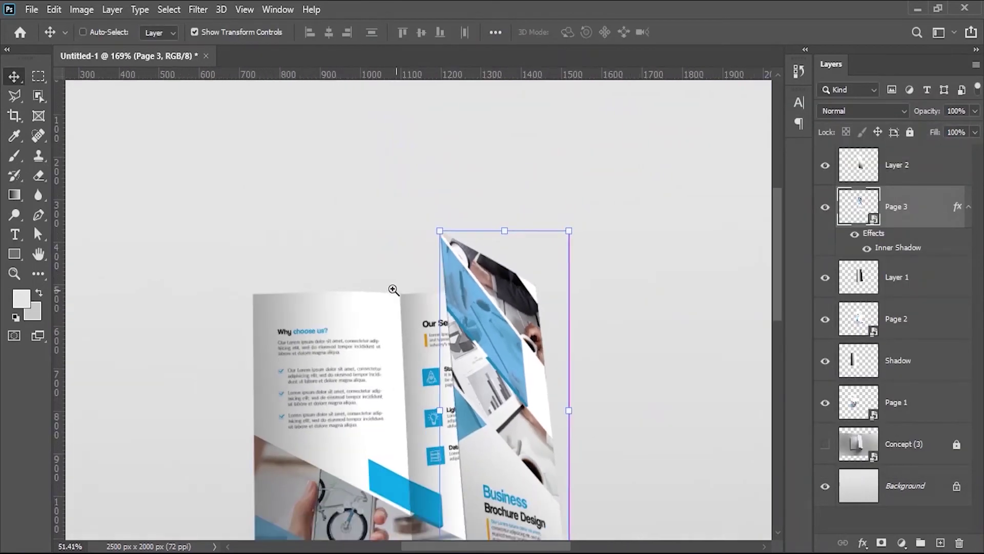
{"action": "left_click_drag", "start_coordinate": [462, 314], "coordinate": [480, 216]}
Add a new layer above Concept (3) and name it Shadow1
{"action": "left_click", "coordinate": [521, 354]}
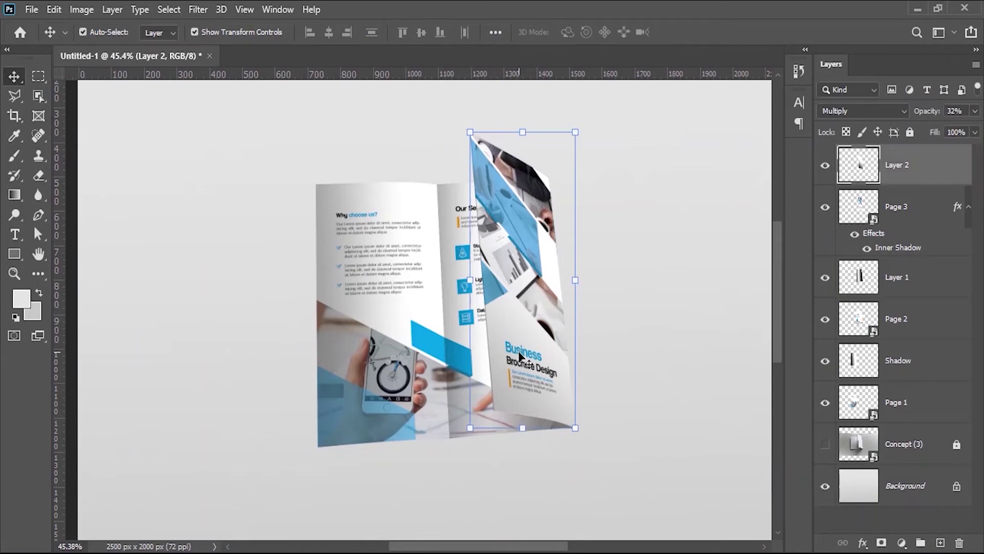
{"action": "left_click", "coordinate": [901, 216]}
{"action": "left_click", "coordinate": [893, 448]}
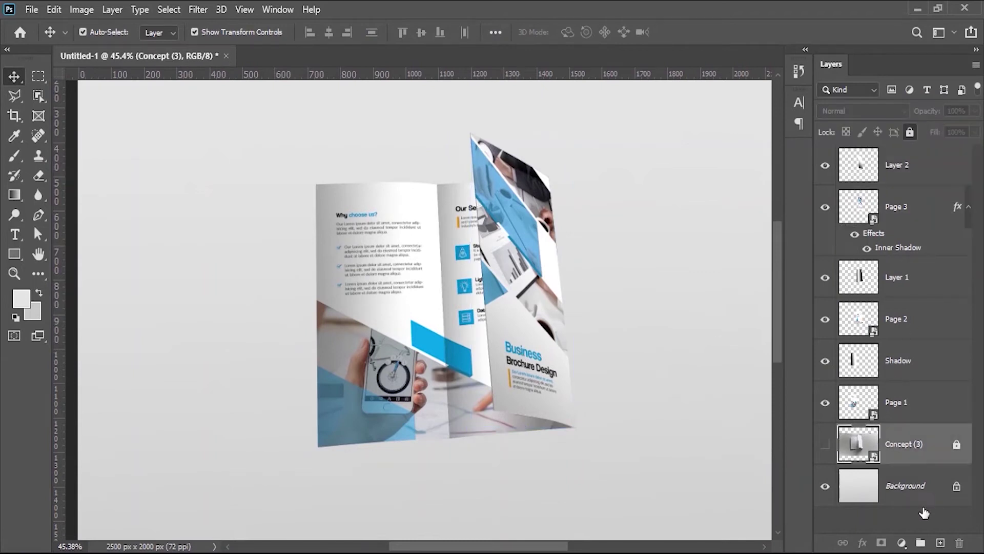
{"action": "left_click", "coordinate": [941, 542]}
{"action": "double_click", "coordinate": [906, 443]}
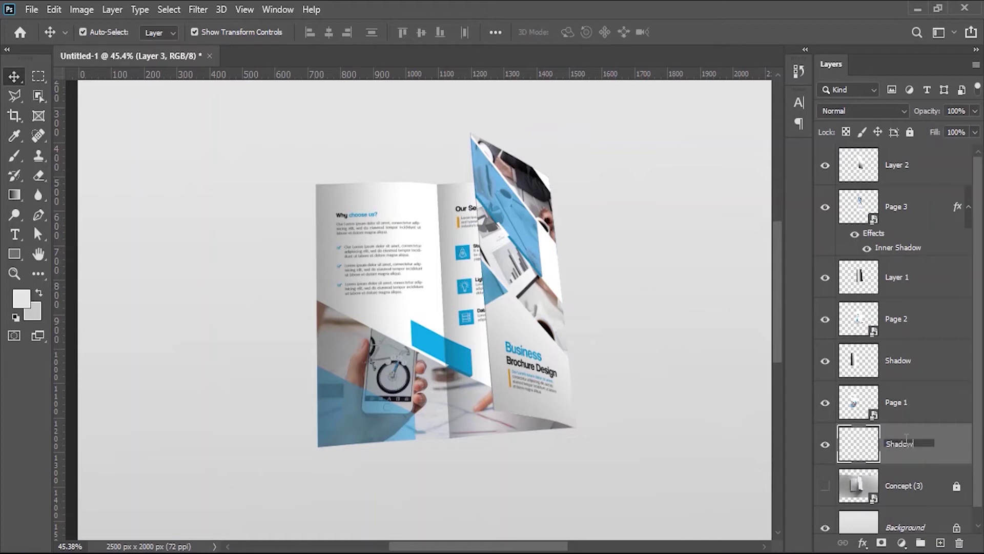
{"action": "key", "text": "Return"}
Trace a polygonal lasso selection from the fold top down below the brochure
{"action": "left_click_drag", "start_coordinate": [491, 351], "coordinate": [468, 304]}
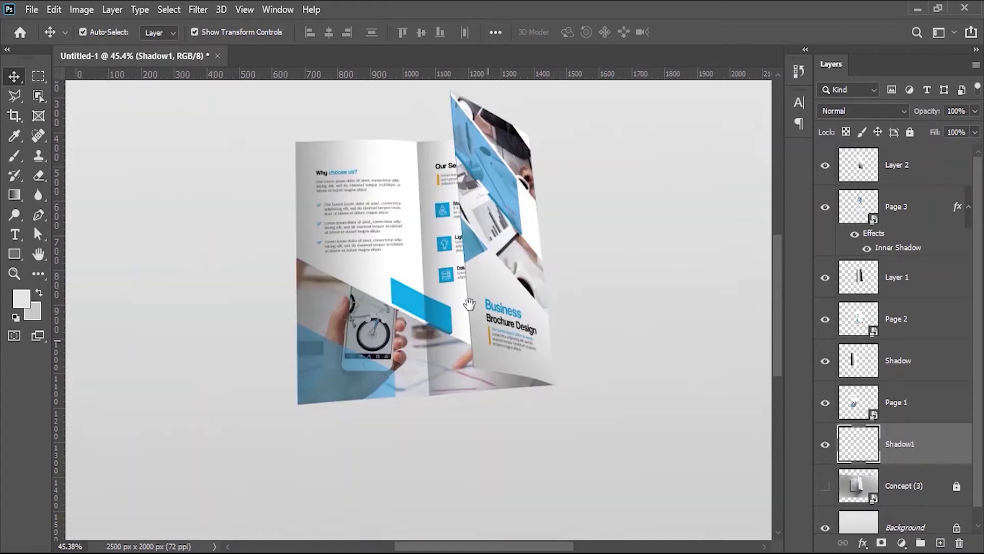
{"action": "left_click", "coordinate": [15, 95]}
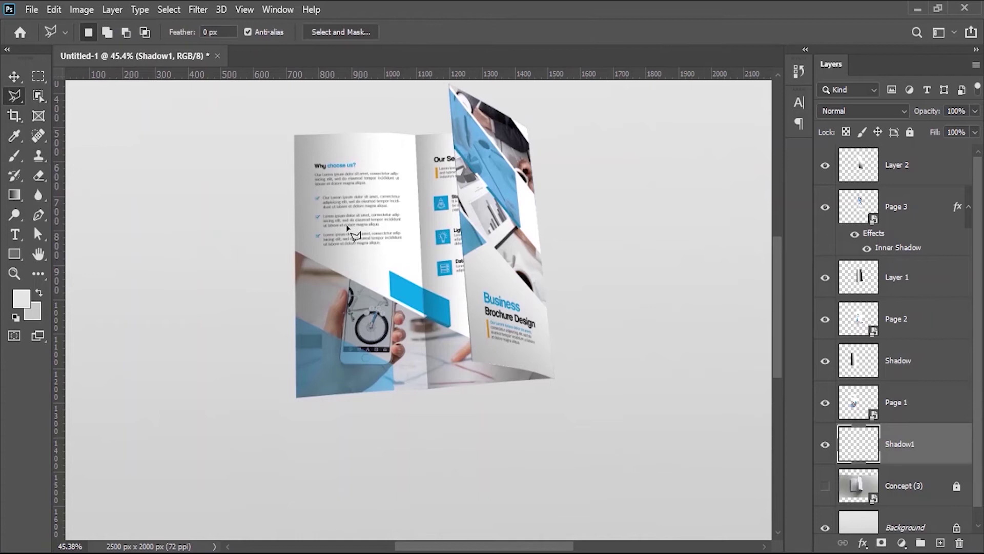
{"action": "left_click_drag", "start_coordinate": [521, 389], "coordinate": [545, 379]}
{"action": "mouse_move", "coordinate": [488, 255]}
{"action": "left_mouse_down"}
{"action": "mouse_move", "coordinate": [508, 301]}
{"action": "mouse_move", "coordinate": [491, 269]}
{"action": "left_mouse_up"}
{"action": "left_click", "coordinate": [483, 111]}
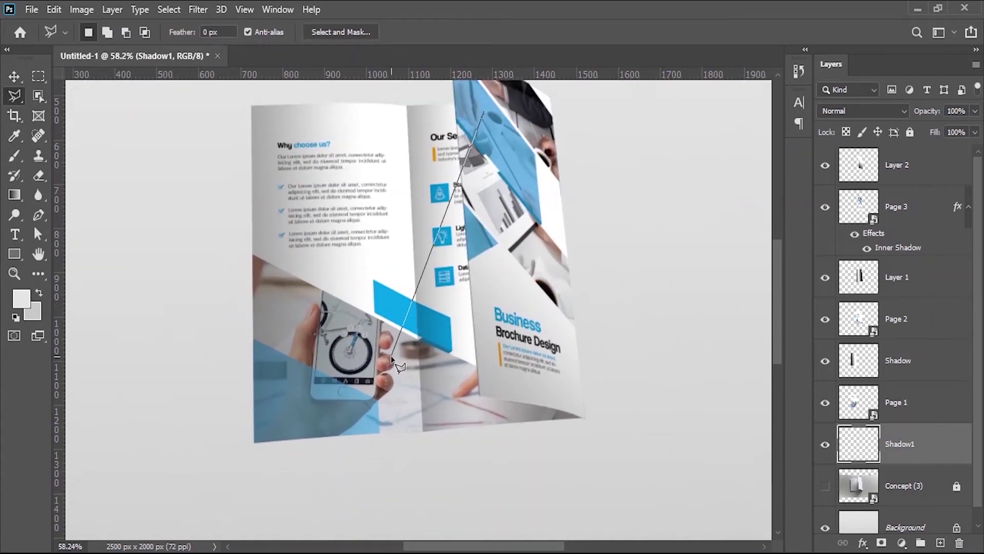
{"action": "left_click", "coordinate": [392, 359]}
{"action": "scroll", "coordinate": [393, 358], "scroll_direction": "down", "scroll_amount": 3}
{"action": "left_click", "coordinate": [384, 500]}
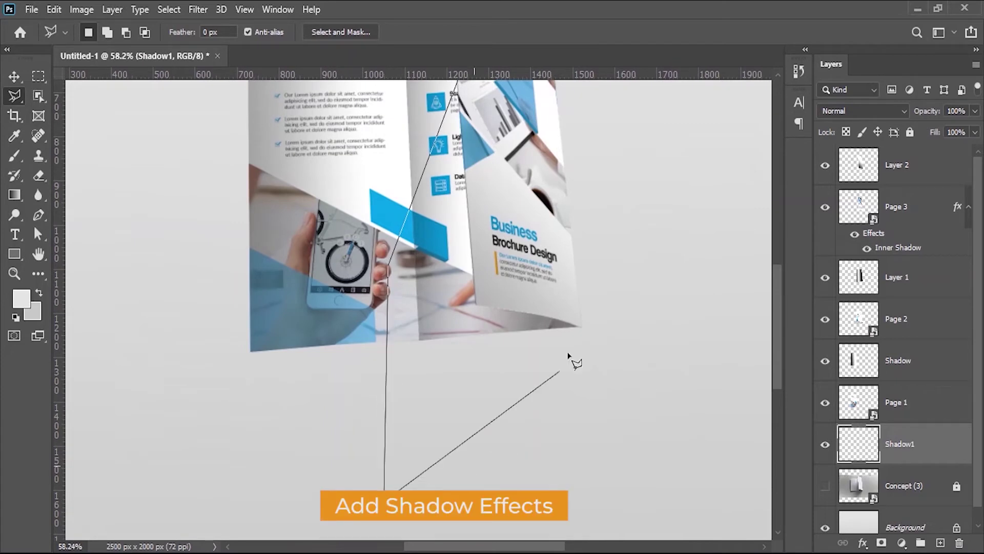
{"action": "left_click", "coordinate": [583, 330]}
{"action": "scroll", "coordinate": [546, 148], "scroll_direction": "up", "scroll_amount": 3}
{"action": "double_click", "coordinate": [540, 224]}
Fill the shadow selection on Shadow1 with a black-to-white gradient
{"action": "key", "text": "g"}
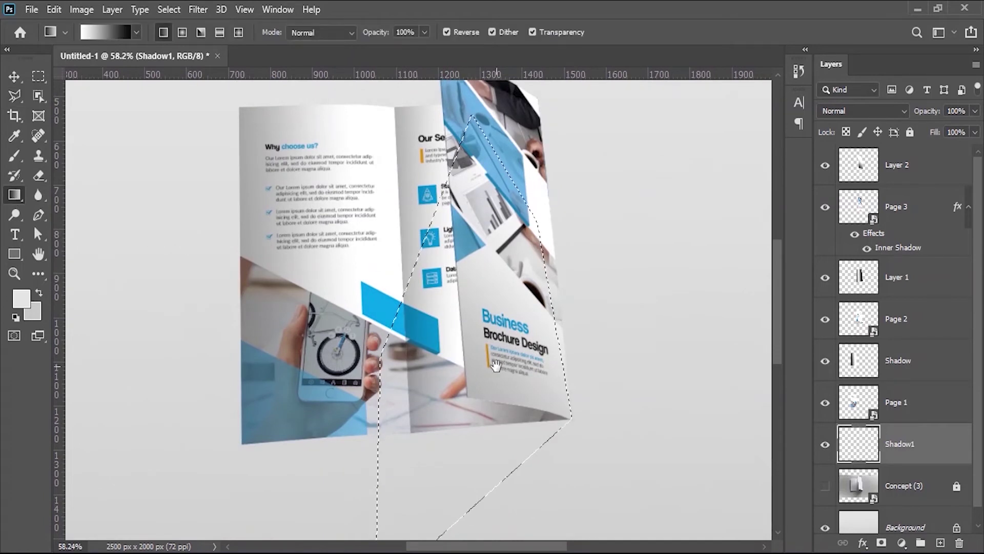
{"action": "left_click_drag", "start_coordinate": [495, 365], "coordinate": [499, 330]}
{"action": "left_click_drag", "start_coordinate": [464, 388], "coordinate": [463, 394]}
{"action": "key", "text": "ctrl+z"}
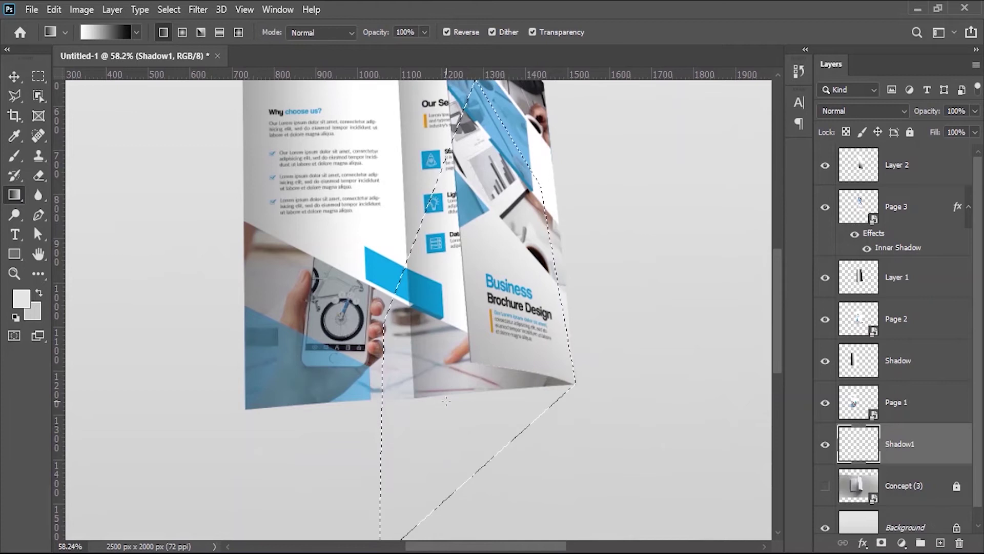
{"action": "left_click_drag", "start_coordinate": [446, 401], "coordinate": [460, 488]}
{"action": "key", "text": "ctrl+z"}
{"action": "left_click_drag", "start_coordinate": [909, 439], "coordinate": [902, 188]}
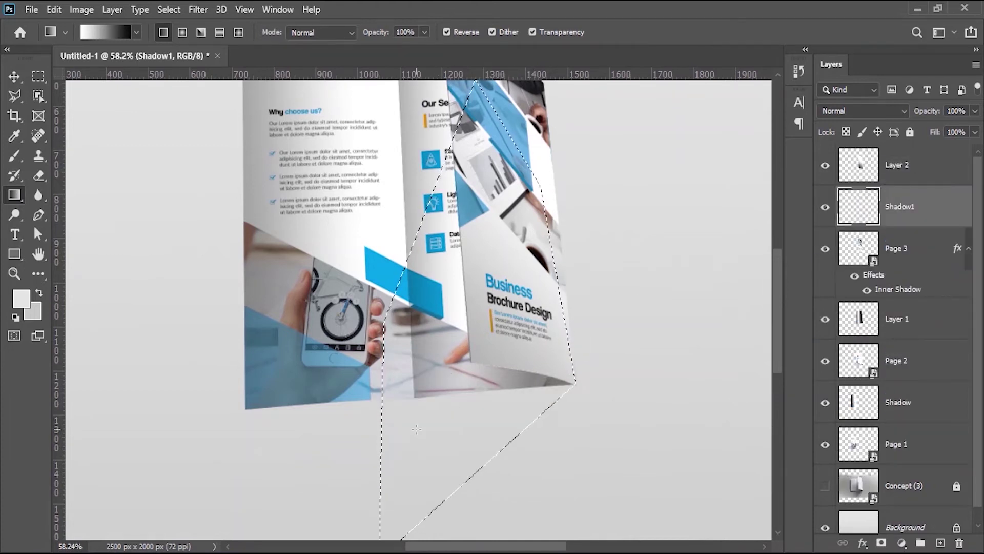
{"action": "left_click_drag", "start_coordinate": [416, 428], "coordinate": [512, 208]}
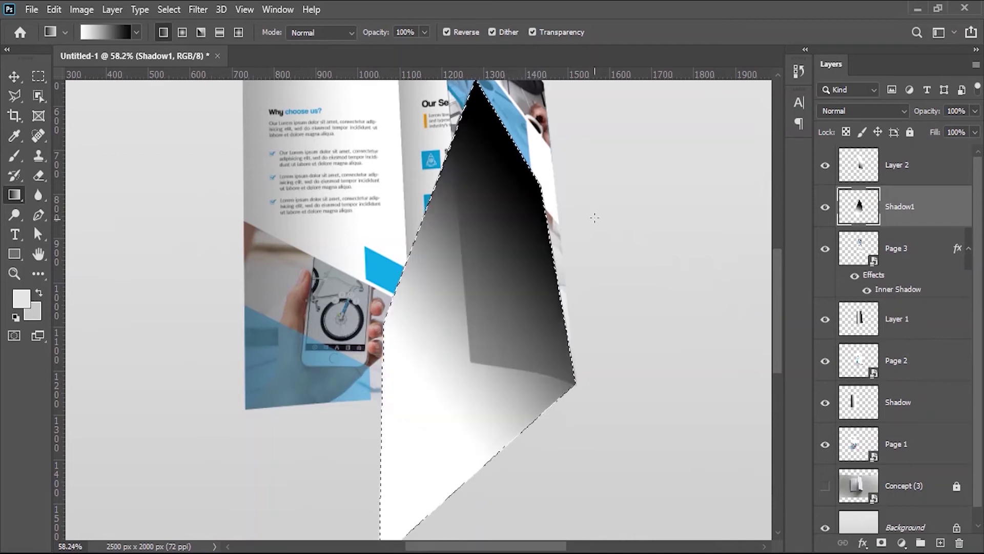
{"action": "left_click_drag", "start_coordinate": [409, 356], "coordinate": [500, 368]}
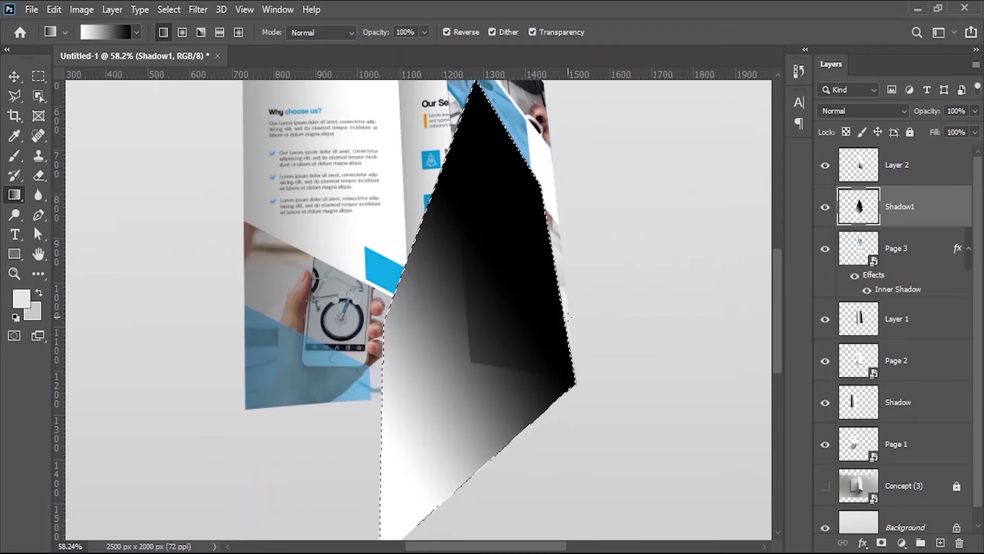
Deselect, move Shadow1 beneath Page 3, and set it to Multiply
{"action": "left_click", "coordinate": [169, 10]}
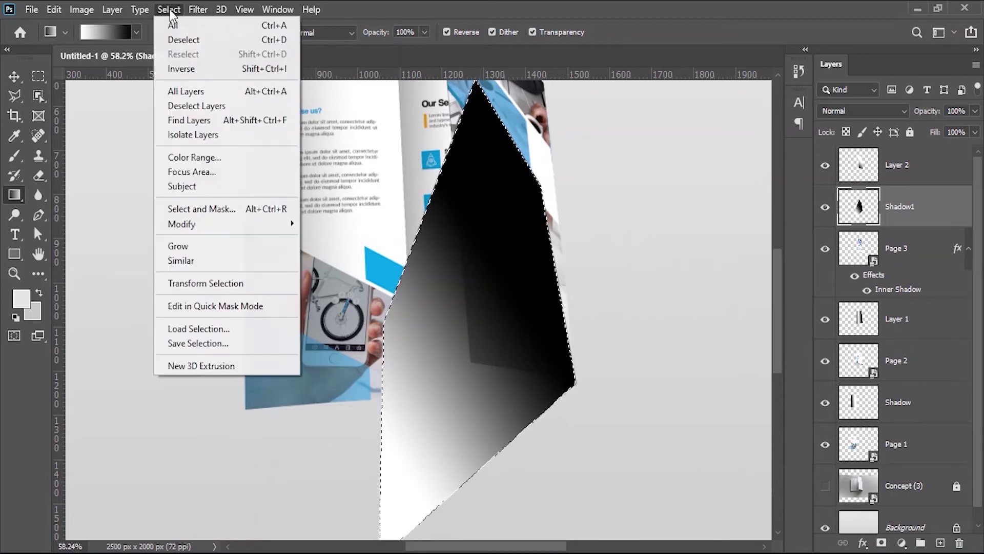
{"action": "left_click", "coordinate": [173, 31]}
{"action": "left_click_drag", "start_coordinate": [907, 211], "coordinate": [883, 256]}
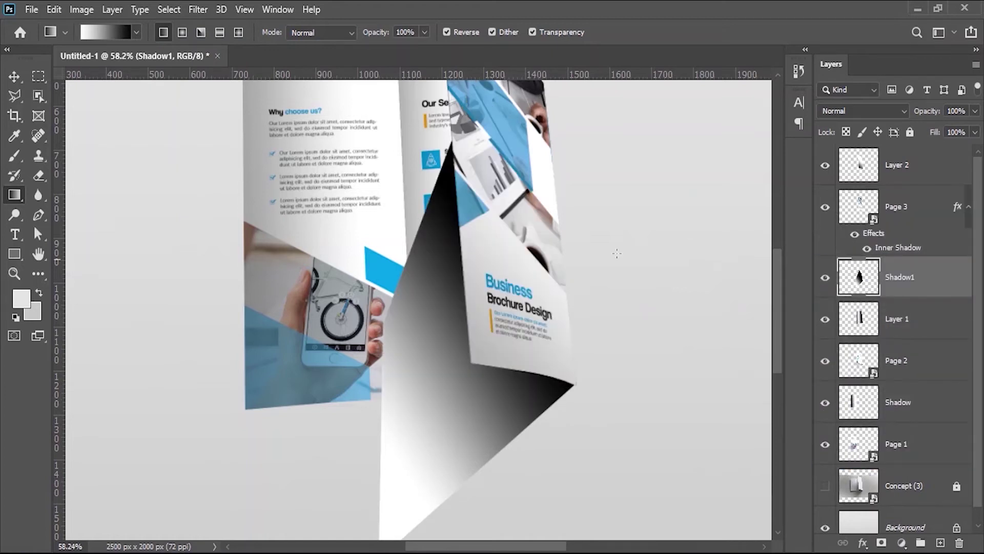
{"action": "left_click", "coordinate": [906, 116]}
{"action": "left_click", "coordinate": [838, 169]}
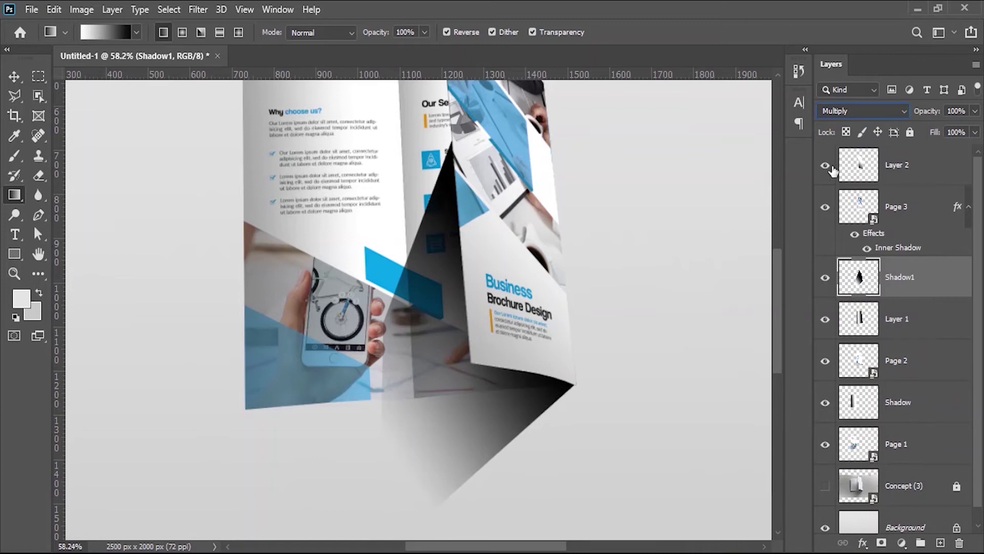
Apply a 7.6 px Gaussian Blur to Shadow1 and lower its opacity to 38%
{"action": "left_click", "coordinate": [168, 9]}
{"action": "mouse_move", "coordinate": [198, 9]}
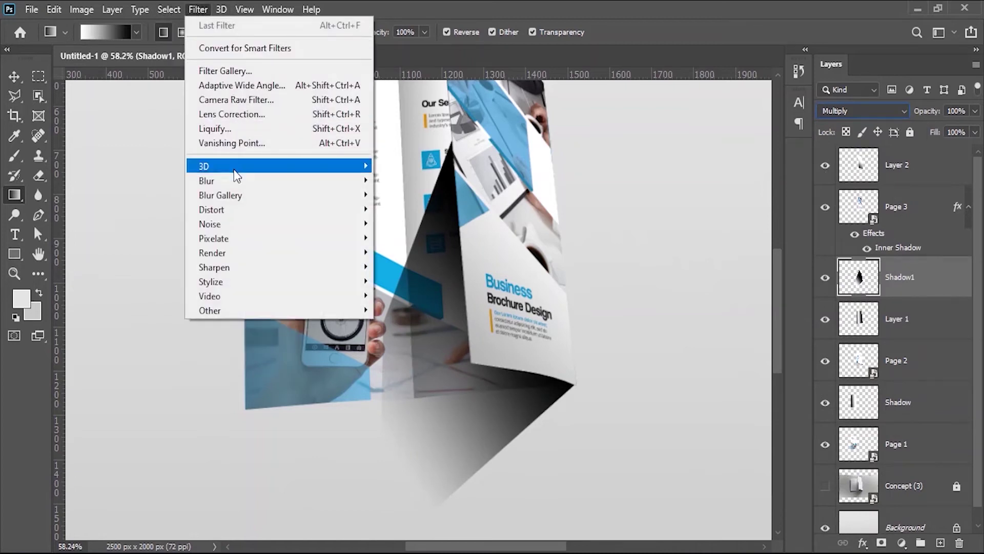
{"action": "mouse_move", "coordinate": [323, 184]}
{"action": "left_click", "coordinate": [413, 237]}
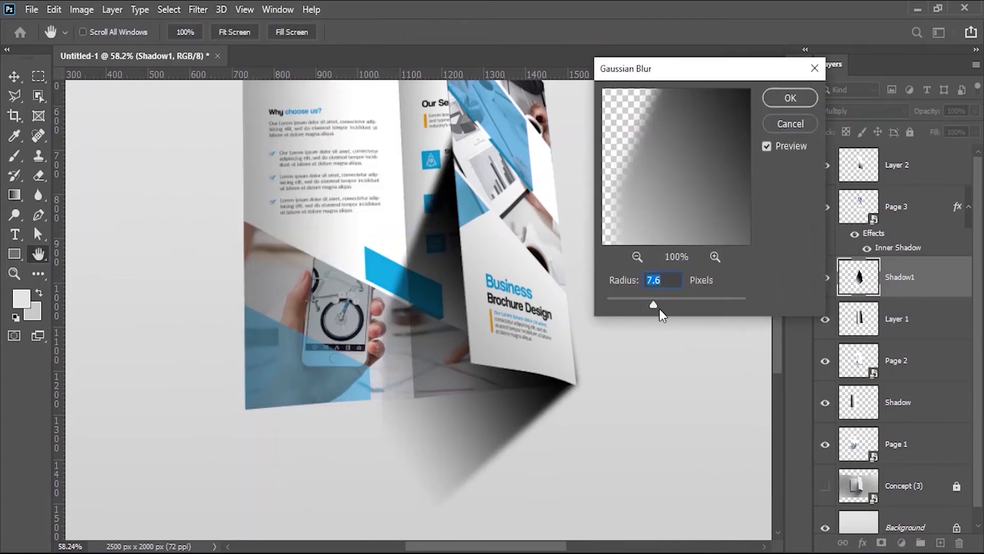
{"action": "left_click", "coordinate": [790, 97]}
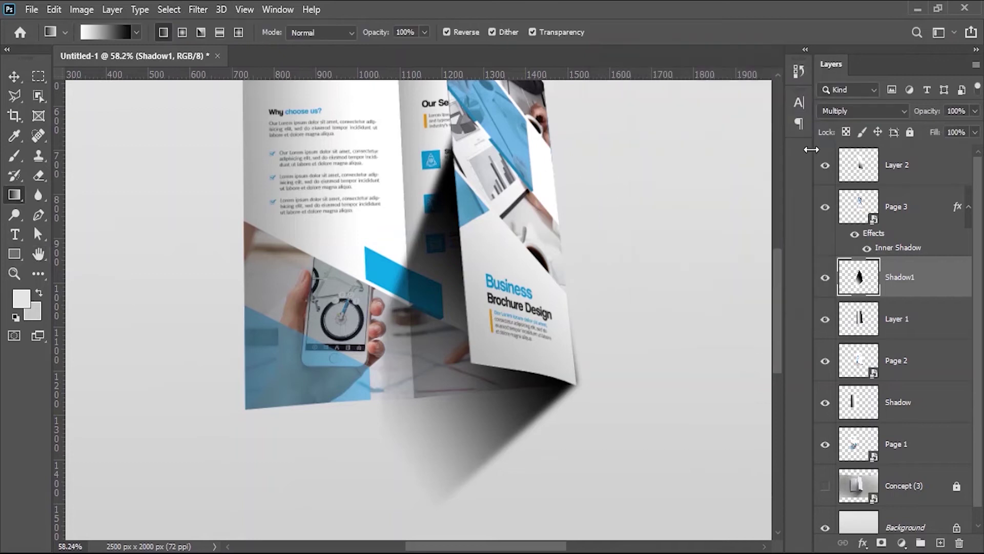
{"action": "left_click_drag", "start_coordinate": [926, 115], "coordinate": [884, 116]}
Add a layer mask to Shadow1 and set a soft brush at 0% hardness, 16% opacity
{"action": "key", "text": "Return"}
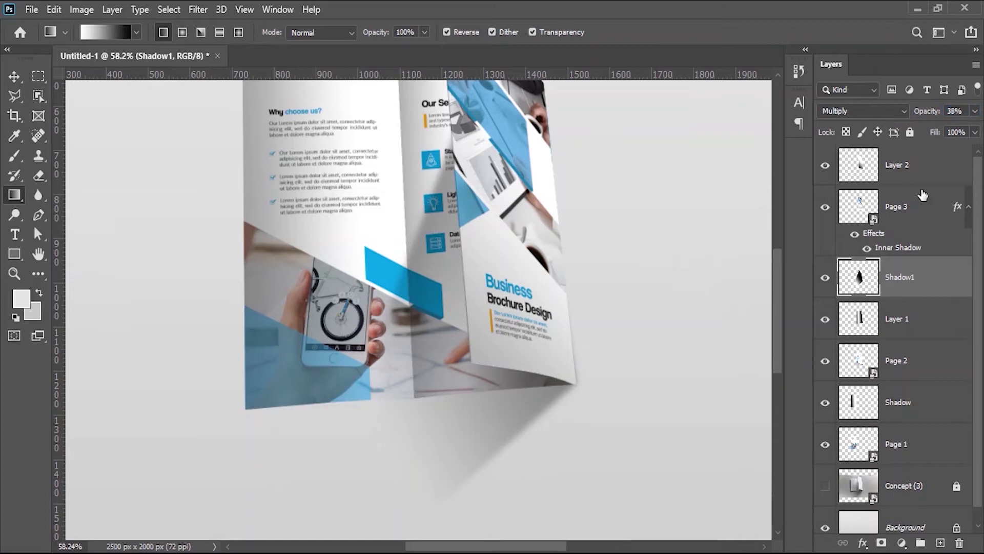
{"action": "left_click", "coordinate": [882, 544]}
{"action": "left_click", "coordinate": [15, 157]}
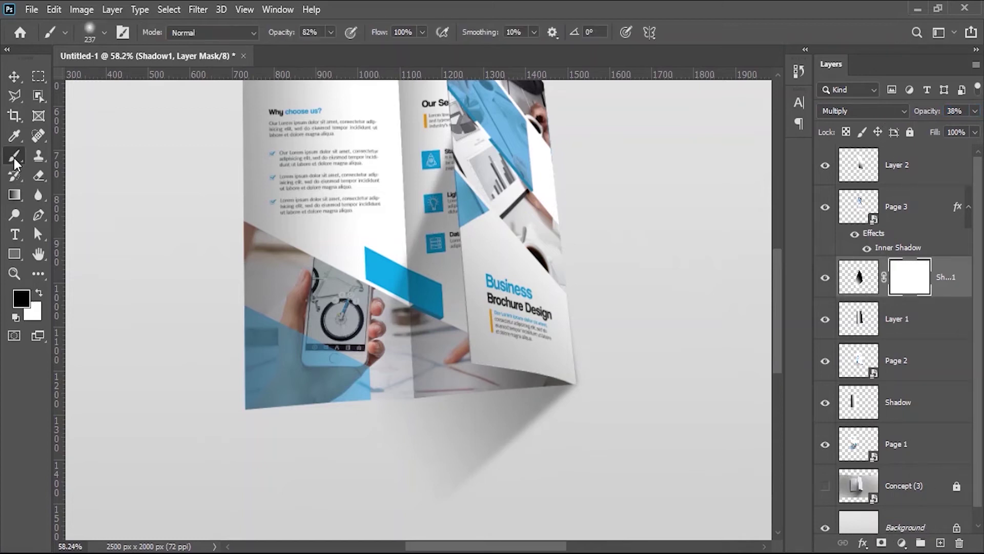
{"action": "left_click", "coordinate": [106, 33]}
{"action": "left_click", "coordinate": [83, 114]}
{"action": "left_click", "coordinate": [542, 7]}
{"action": "left_click_drag", "start_coordinate": [285, 31], "coordinate": [241, 39]}
Paint black on the mask to fade the cast shadow's lower end
{"action": "mouse_move", "coordinate": [458, 149]}
{"action": "left_mouse_down"}
{"action": "mouse_move", "coordinate": [413, 188]}
{"action": "mouse_move", "coordinate": [353, 286]}
{"action": "mouse_move", "coordinate": [440, 158]}
{"action": "mouse_move", "coordinate": [355, 326]}
{"action": "left_mouse_up"}
{"action": "left_click_drag", "start_coordinate": [437, 181], "coordinate": [346, 375]}
{"action": "left_click_drag", "start_coordinate": [438, 372], "coordinate": [356, 413]}
{"action": "left_click_drag", "start_coordinate": [612, 350], "coordinate": [376, 516]}
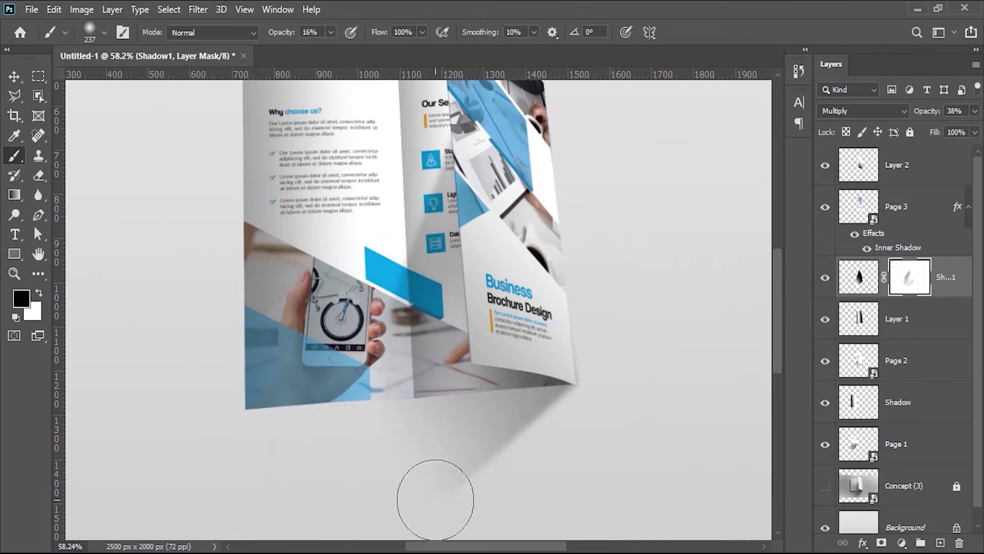
{"action": "left_click", "coordinate": [19, 86]}
{"action": "scroll", "coordinate": [464, 335], "scroll_direction": "down", "scroll_amount": 1}
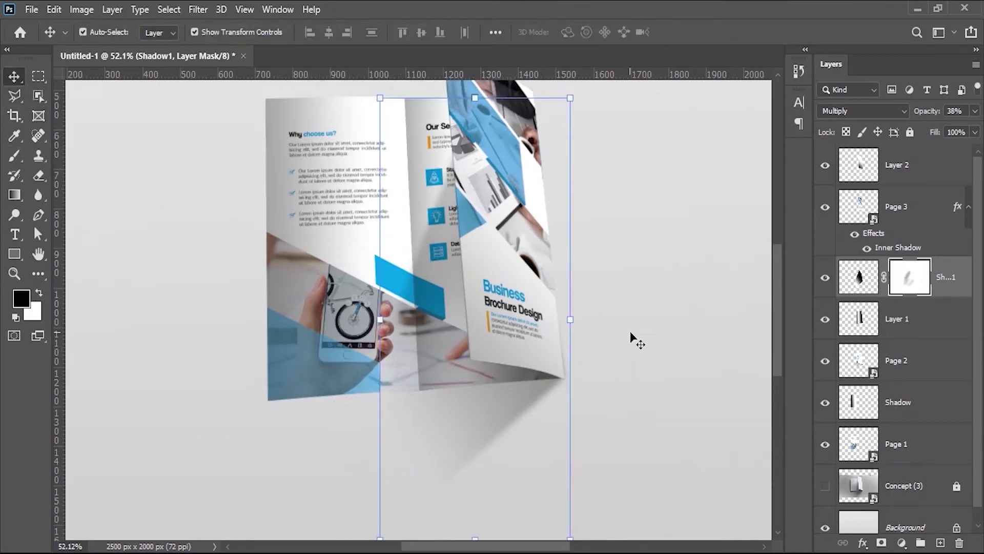
Colour-label Page 2 red, Page 3 orange and Page 1 blue
{"action": "left_click", "coordinate": [630, 337]}
{"action": "scroll", "coordinate": [446, 334], "scroll_direction": "down", "scroll_amount": 2}
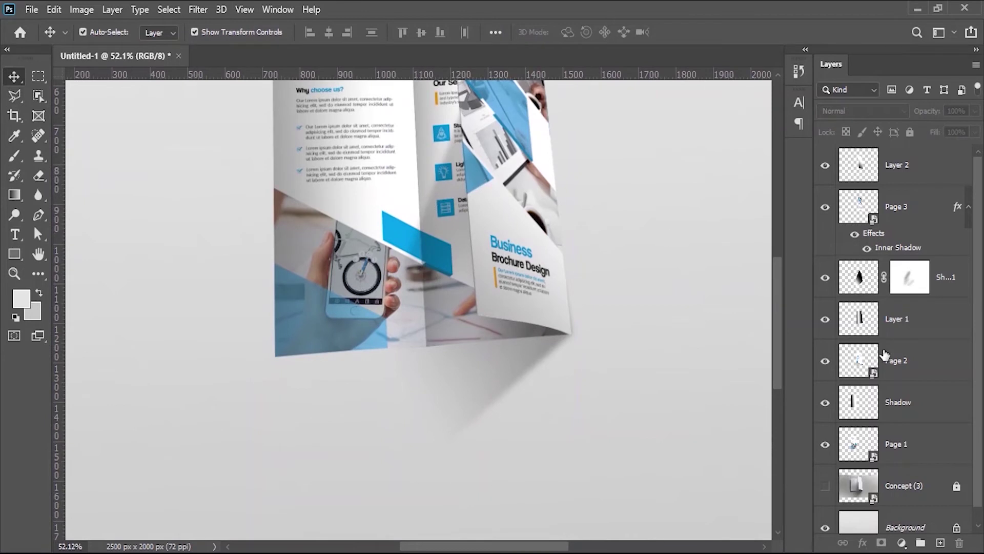
{"action": "left_click", "coordinate": [870, 367]}
{"action": "right_click", "coordinate": [826, 361]}
{"action": "left_click", "coordinate": [854, 419]}
{"action": "left_click", "coordinate": [863, 213]}
{"action": "right_click", "coordinate": [826, 206]}
{"action": "left_click", "coordinate": [851, 276]}
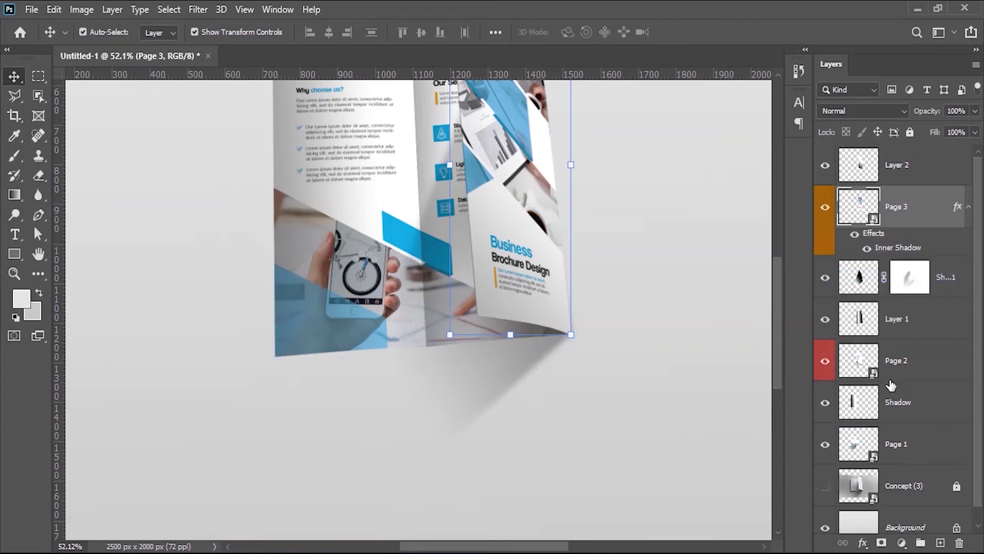
{"action": "left_click", "coordinate": [880, 449]}
{"action": "right_click", "coordinate": [826, 445]}
{"action": "left_click", "coordinate": [854, 384]}
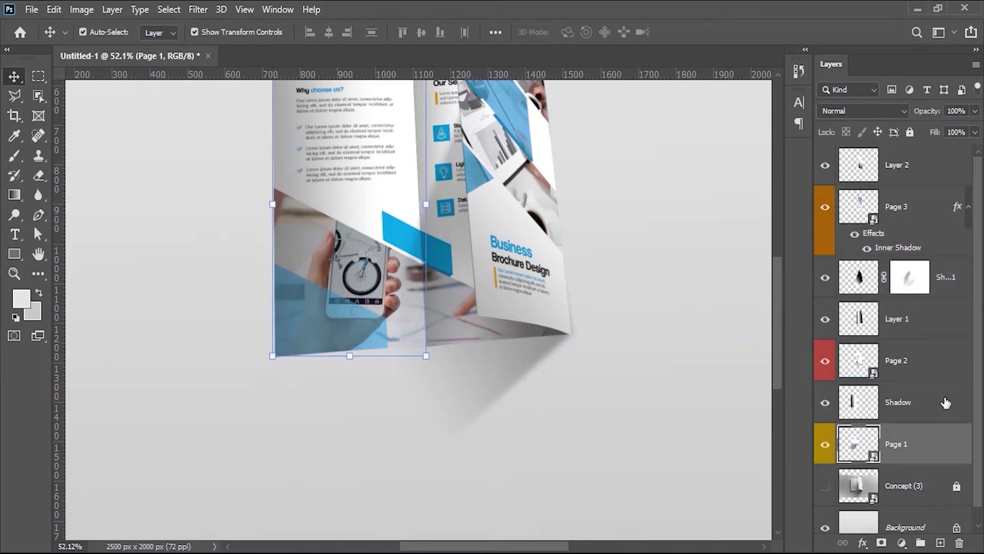
{"action": "right_click", "coordinate": [825, 445]}
{"action": "left_click", "coordinate": [854, 409]}
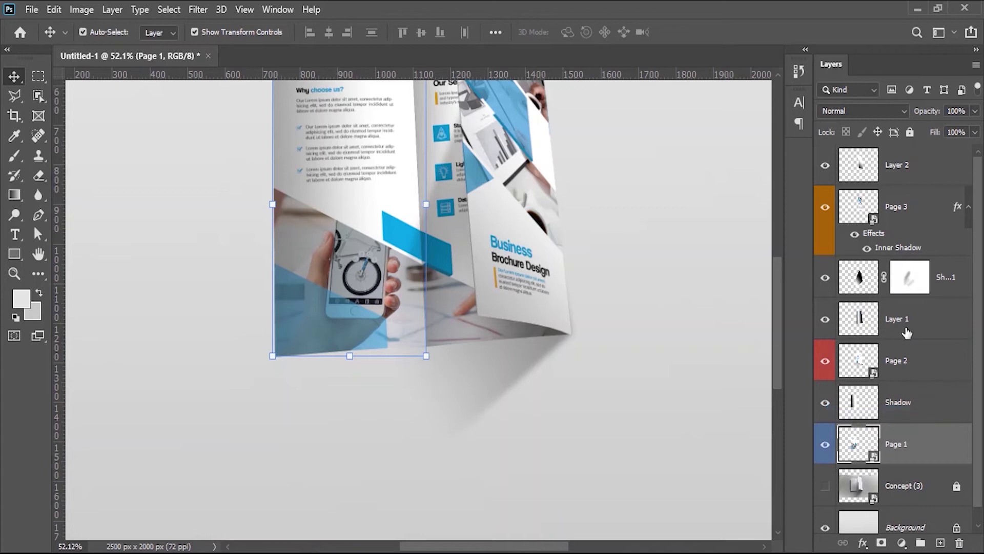
Add a Drop Shadow to Page 2 with opacity raised to 100%
{"action": "left_click", "coordinate": [863, 369]}
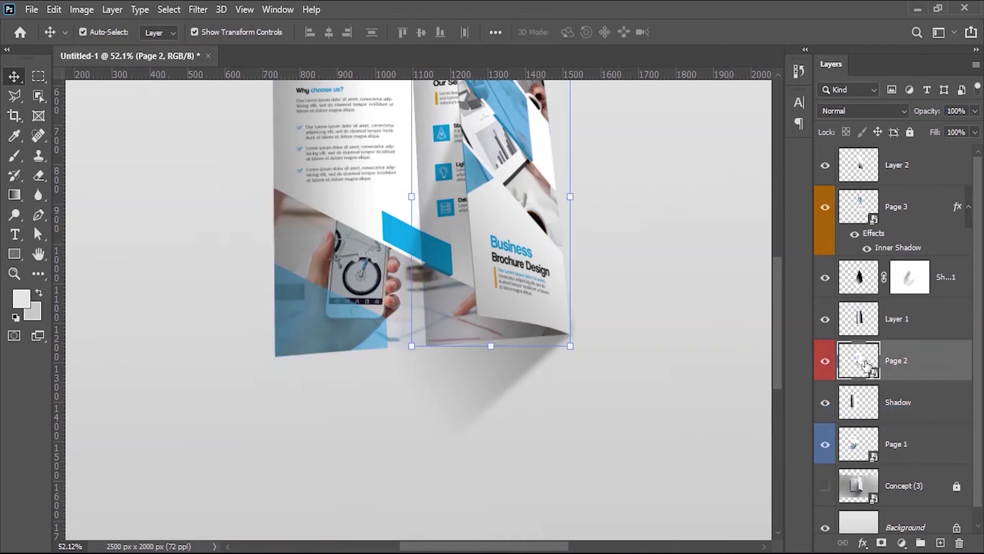
{"action": "left_click", "coordinate": [863, 544]}
{"action": "left_click", "coordinate": [887, 536]}
{"action": "left_click_drag", "start_coordinate": [554, 102], "coordinate": [687, 53]}
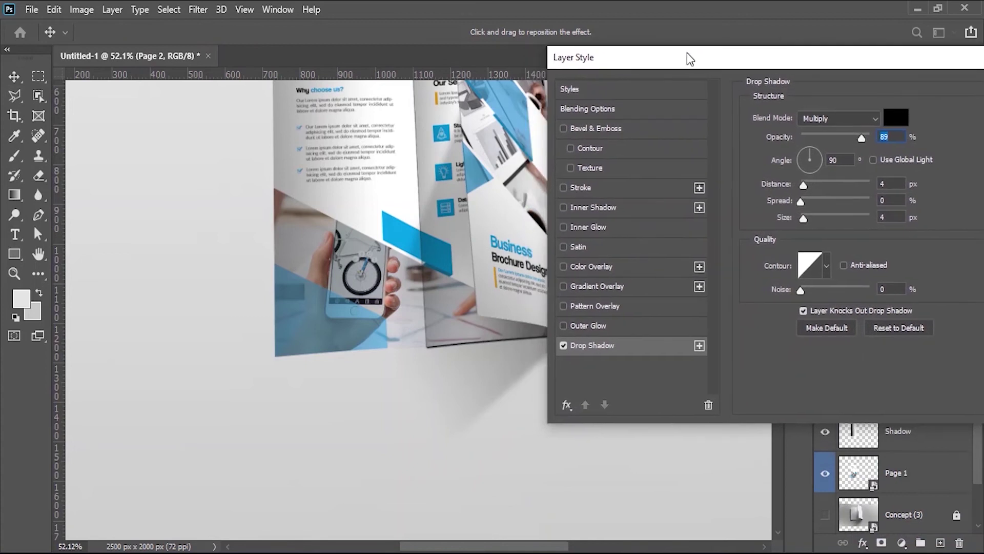
{"action": "left_click", "coordinate": [476, 326]}
{"action": "left_click_drag", "start_coordinate": [476, 327], "coordinate": [526, 318]}
{"action": "left_click_drag", "start_coordinate": [727, 61], "coordinate": [642, 56]}
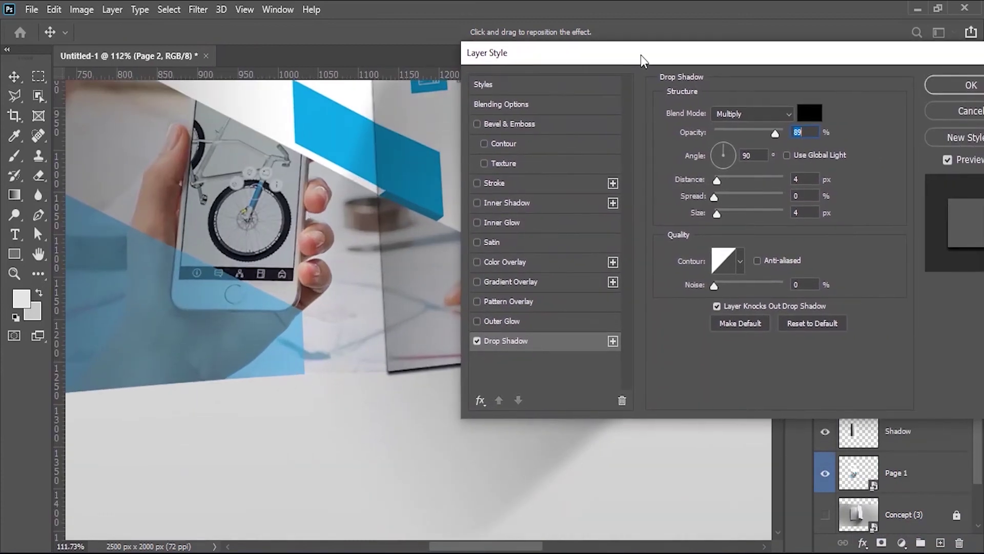
{"action": "left_click_drag", "start_coordinate": [380, 241], "coordinate": [196, 195]}
{"action": "left_click_drag", "start_coordinate": [744, 57], "coordinate": [734, 59]}
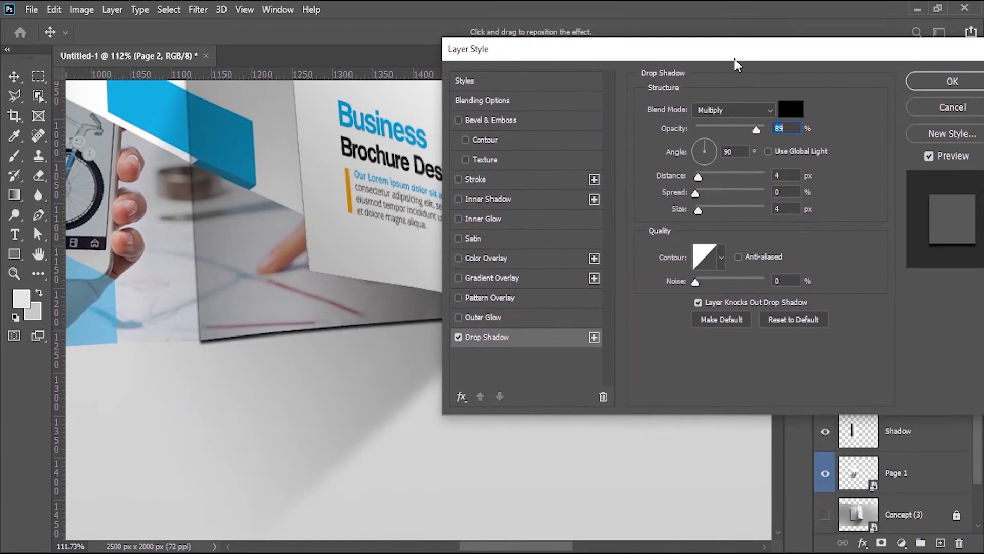
{"action": "mouse_move", "coordinate": [759, 128]}
{"action": "left_mouse_down"}
{"action": "mouse_move", "coordinate": [742, 128]}
{"action": "mouse_move", "coordinate": [765, 126]}
{"action": "left_mouse_up"}
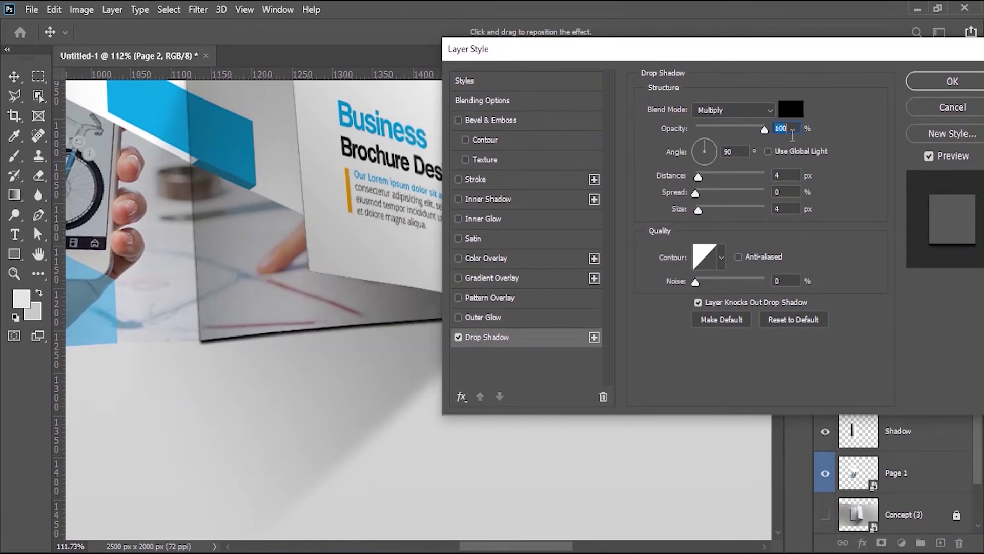
{"action": "left_click", "coordinate": [950, 81]}
{"action": "left_click_drag", "start_coordinate": [441, 292], "coordinate": [433, 319]}
{"action": "left_click", "coordinate": [113, 14]}
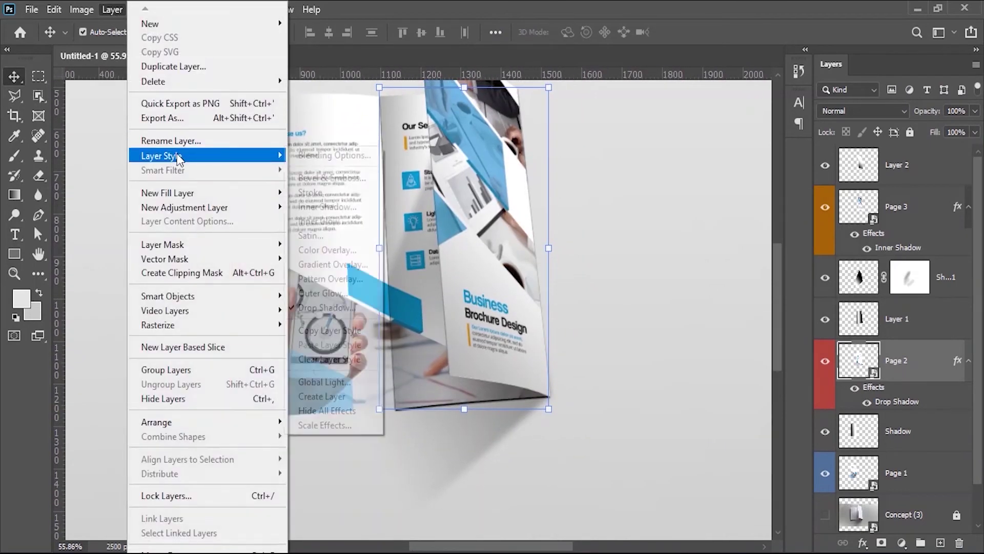
Split Page 2's drop shadow onto its own layer and move it below Page 1
{"action": "mouse_move", "coordinate": [179, 157]}
{"action": "left_click", "coordinate": [336, 399]}
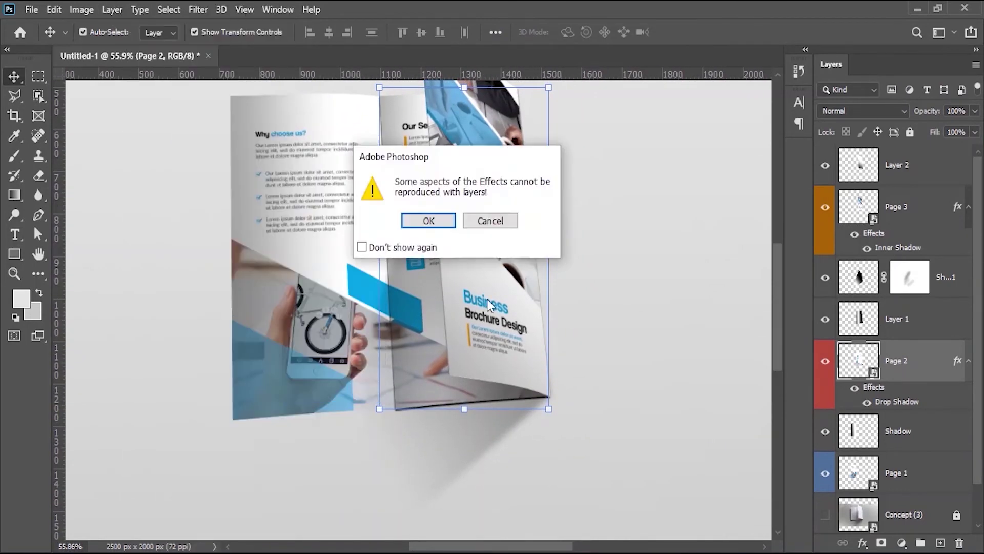
{"action": "left_click", "coordinate": [437, 222]}
{"action": "left_click", "coordinate": [897, 404]}
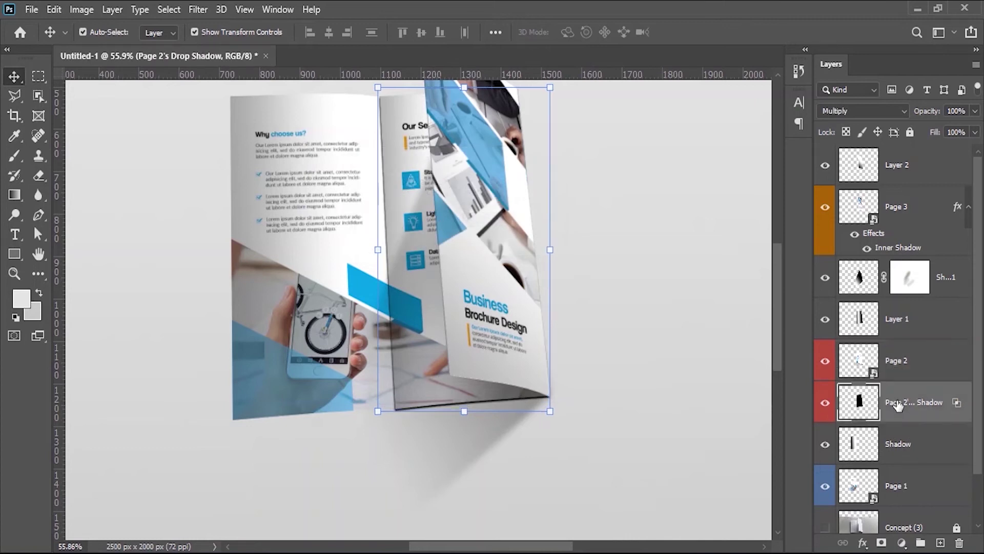
{"action": "left_click", "coordinate": [824, 362]}
{"action": "left_click", "coordinate": [824, 362]}
{"action": "left_click_drag", "start_coordinate": [904, 419], "coordinate": [914, 499]}
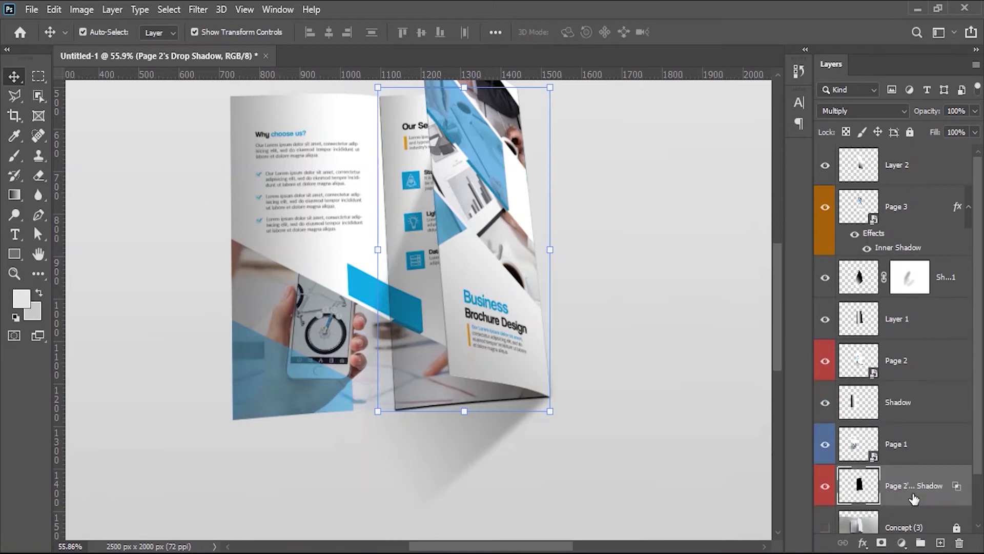
Warp the shadow layer's bottom edge with Free Transform, then flatten it back
{"action": "left_click", "coordinate": [54, 9]}
{"action": "left_click", "coordinate": [125, 336]}
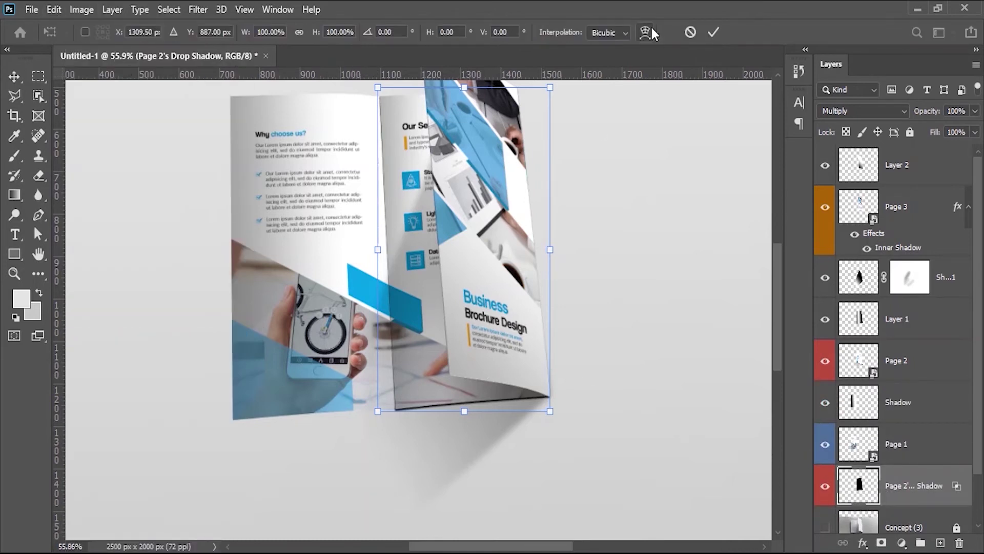
{"action": "left_click", "coordinate": [645, 31]}
{"action": "scroll", "coordinate": [533, 427], "scroll_direction": "up", "scroll_amount": 5}
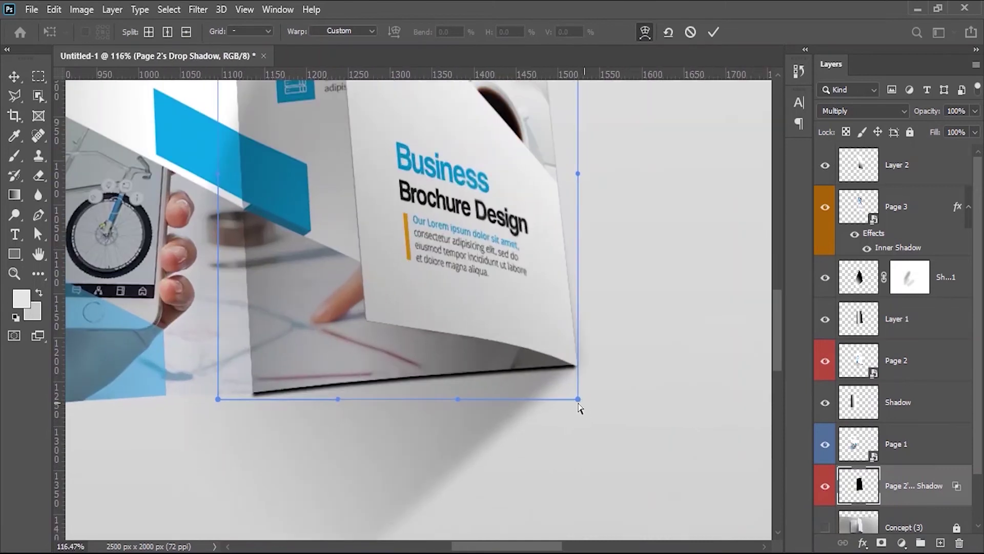
{"action": "left_click_drag", "start_coordinate": [460, 400], "coordinate": [460, 418]}
{"action": "left_click_drag", "start_coordinate": [337, 399], "coordinate": [337, 403]}
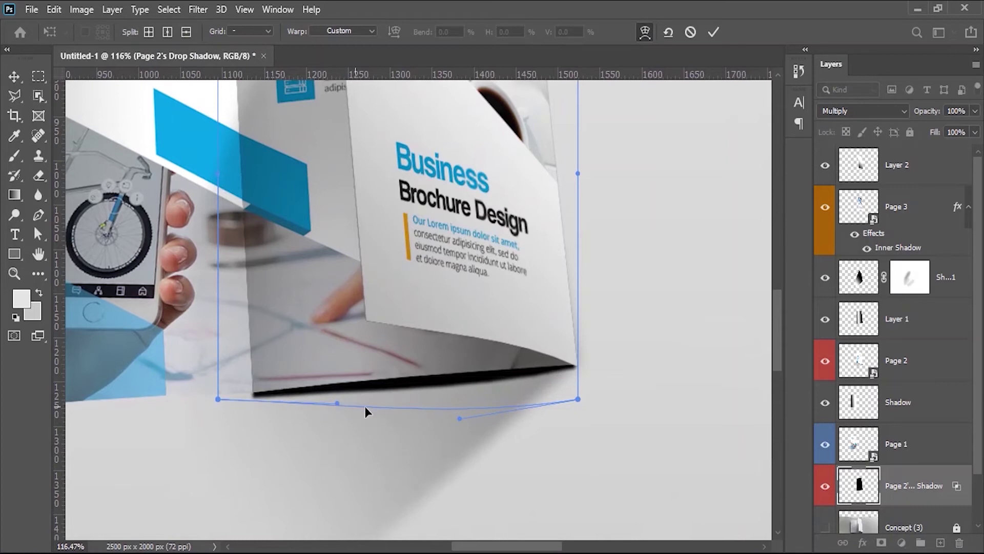
{"action": "left_click_drag", "start_coordinate": [458, 422], "coordinate": [458, 397]}
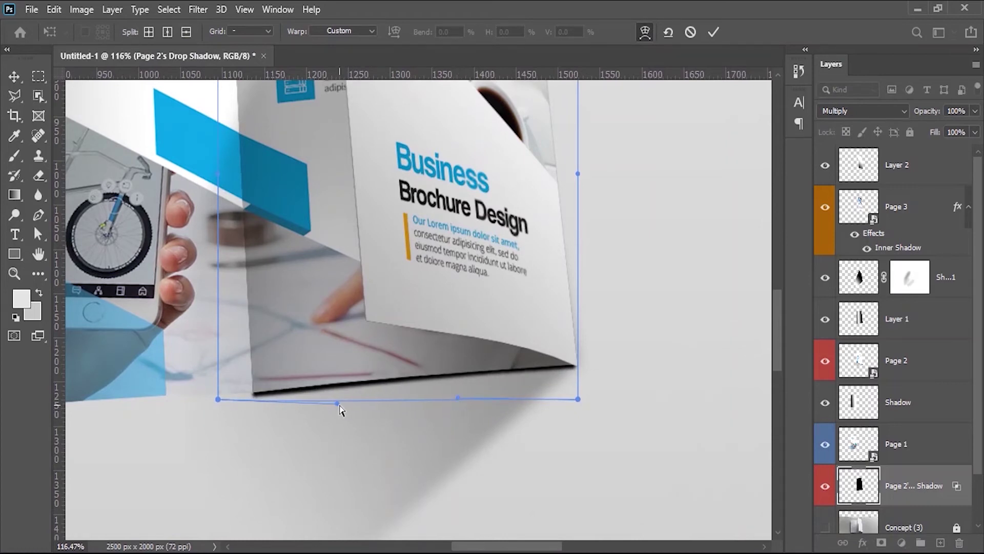
{"action": "left_click_drag", "start_coordinate": [334, 404], "coordinate": [332, 397]}
Lower the Page 2's Drop Shadow layer opacity to 52%
{"action": "left_click_drag", "start_coordinate": [939, 112], "coordinate": [898, 115]}
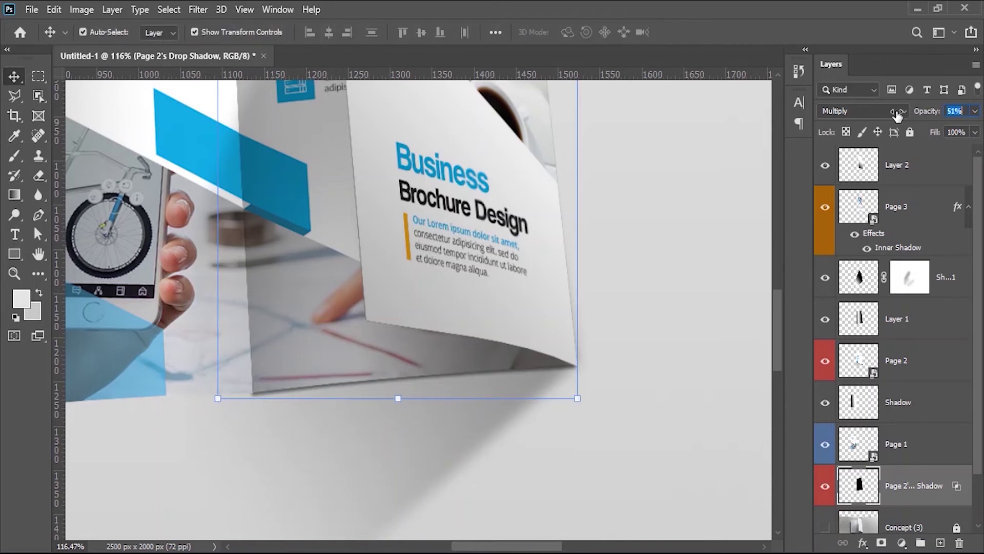
{"action": "left_click_drag", "start_coordinate": [446, 354], "coordinate": [430, 353]}
{"action": "left_click_drag", "start_coordinate": [496, 182], "coordinate": [503, 223]}
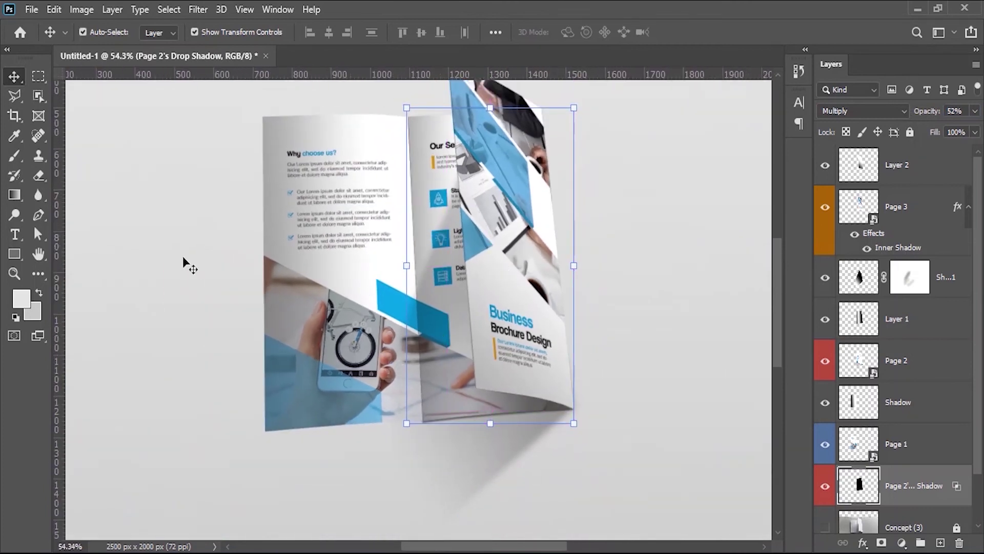
Select Page 1 and preview the brochure against the Concept (3) background
{"action": "scroll", "coordinate": [895, 400], "scroll_direction": "down", "scroll_amount": 1}
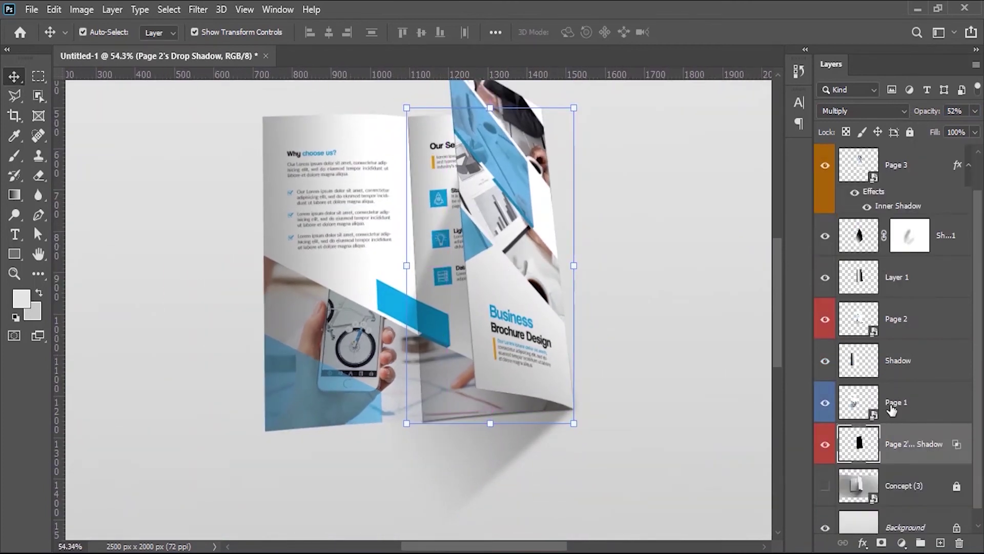
{"action": "left_click", "coordinate": [889, 405]}
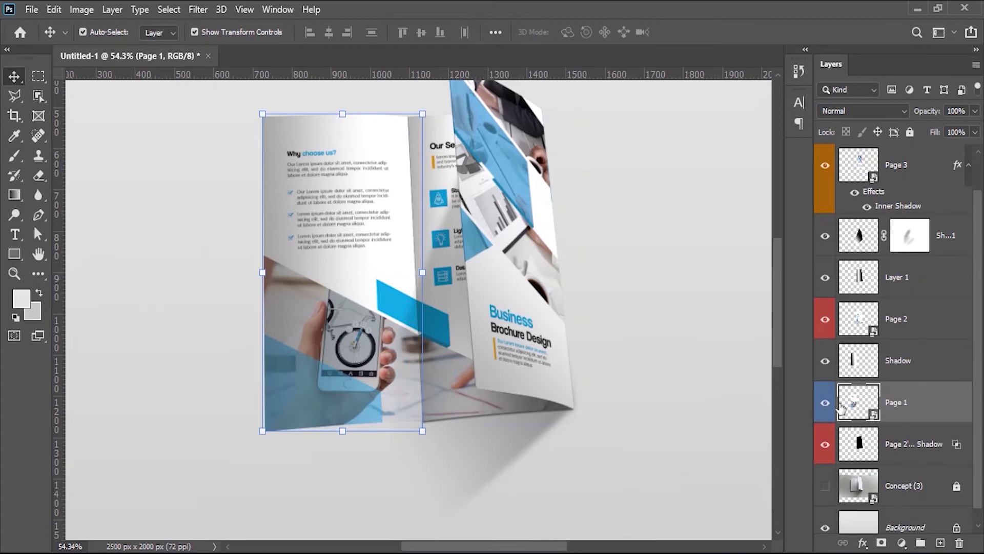
{"action": "scroll", "coordinate": [839, 441], "scroll_direction": "down", "scroll_amount": 1}
{"action": "left_click", "coordinate": [826, 472]}
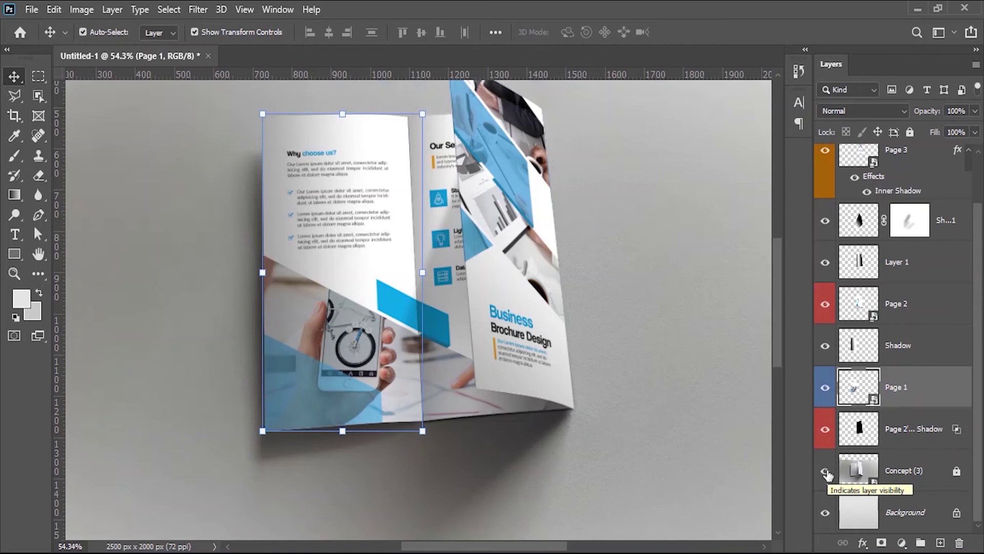
{"action": "left_click", "coordinate": [826, 472]}
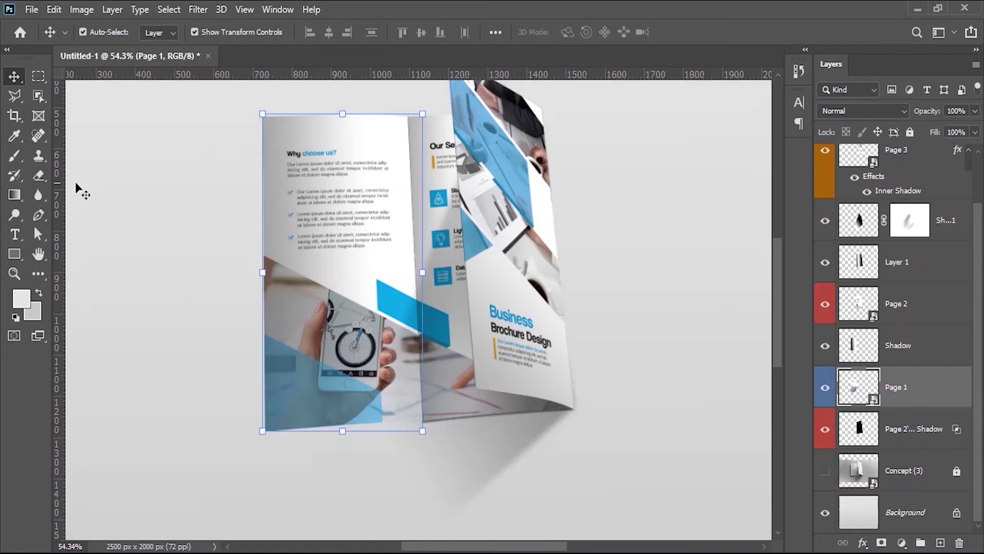
{"action": "left_click", "coordinate": [14, 97]}
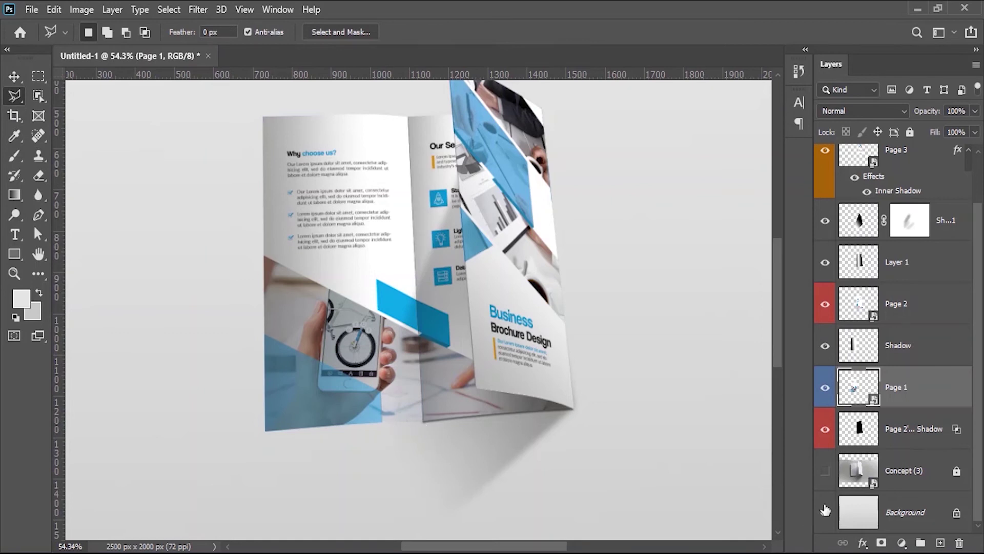
{"action": "left_click", "coordinate": [826, 471]}
{"action": "left_click", "coordinate": [826, 472]}
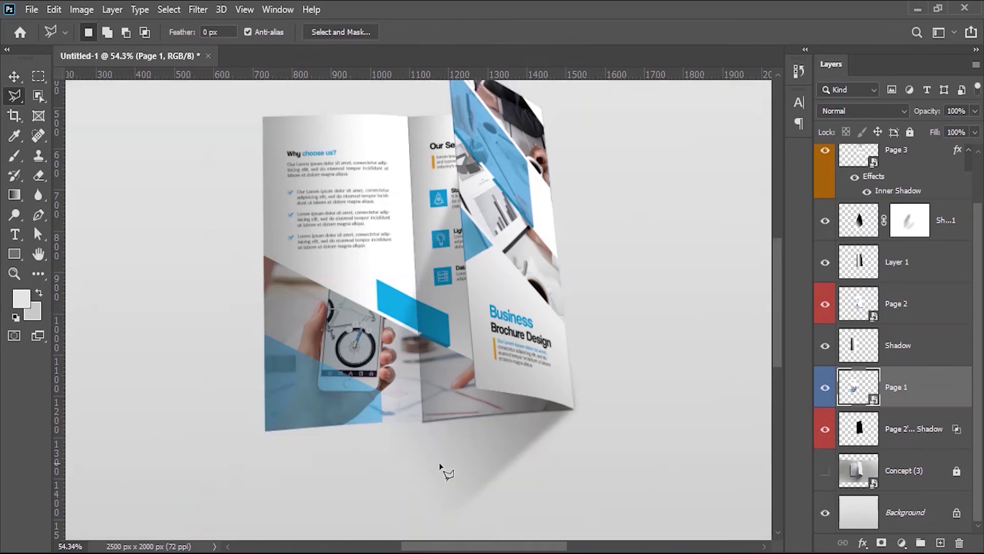
Trace a slanted shadow outline down-left of the left panel and add an empty layer above Page 2's Drop Shadow
{"action": "left_click", "coordinate": [423, 421]}
{"action": "left_click", "coordinate": [234, 520]}
{"action": "left_click", "coordinate": [256, 141]}
{"action": "double_click", "coordinate": [405, 143]}
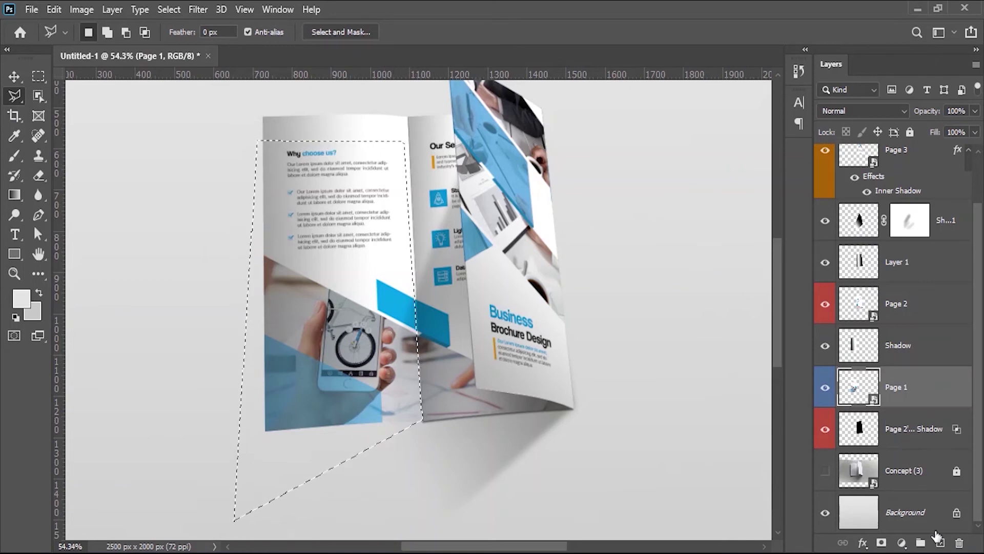
{"action": "left_click", "coordinate": [928, 436]}
{"action": "left_click", "coordinate": [942, 544]}
Fill the selection on Layer 3 with a mostly black gradient, white at lower left
{"action": "key", "text": "g"}
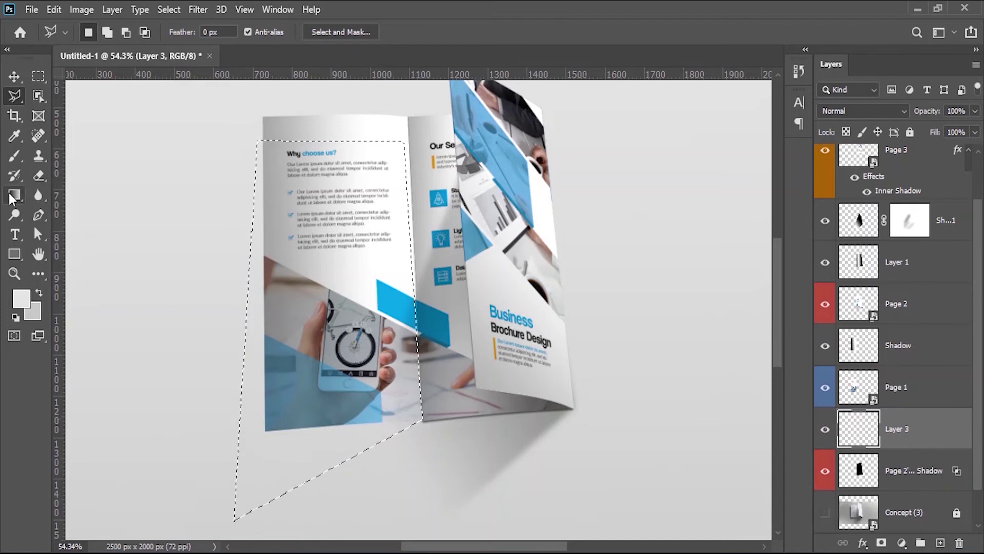
{"action": "left_click_drag", "start_coordinate": [288, 347], "coordinate": [411, 212]}
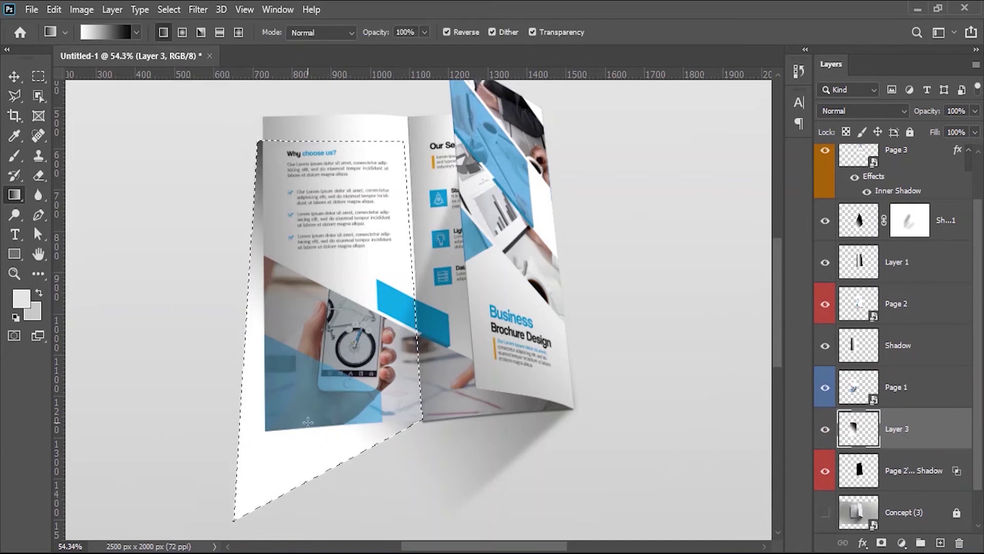
{"action": "left_click_drag", "start_coordinate": [276, 455], "coordinate": [405, 273]}
{"action": "left_click_drag", "start_coordinate": [309, 379], "coordinate": [346, 357]}
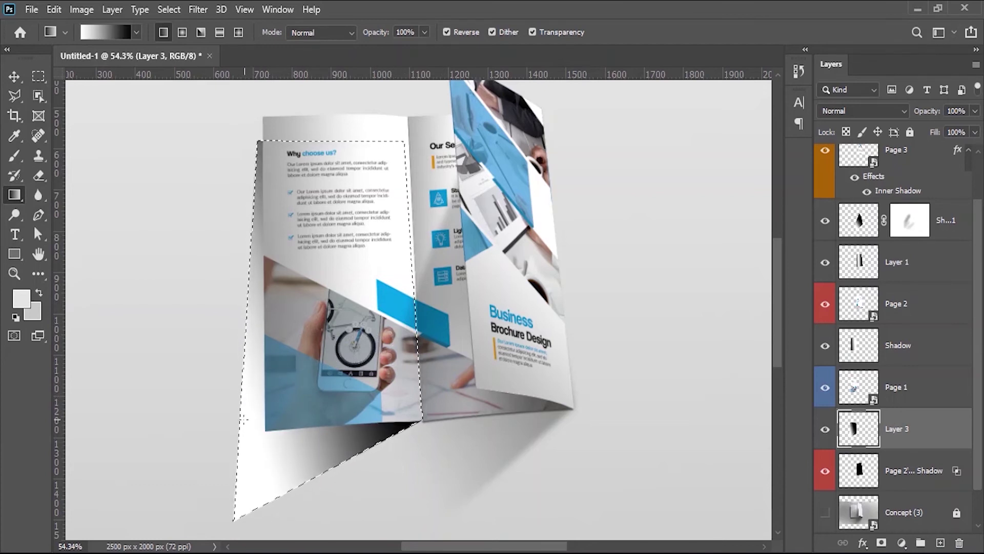
{"action": "left_click_drag", "start_coordinate": [239, 437], "coordinate": [275, 424]}
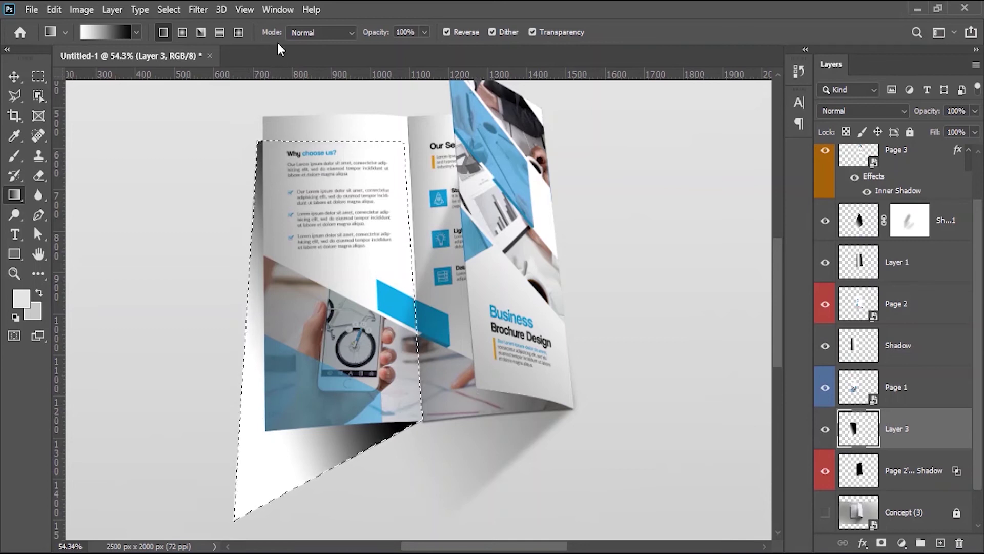
Deselect, set Layer 3 to Multiply, apply Gaussian Blur, and lower opacity to 45%
{"action": "left_click", "coordinate": [168, 10]}
{"action": "left_click", "coordinate": [184, 39]}
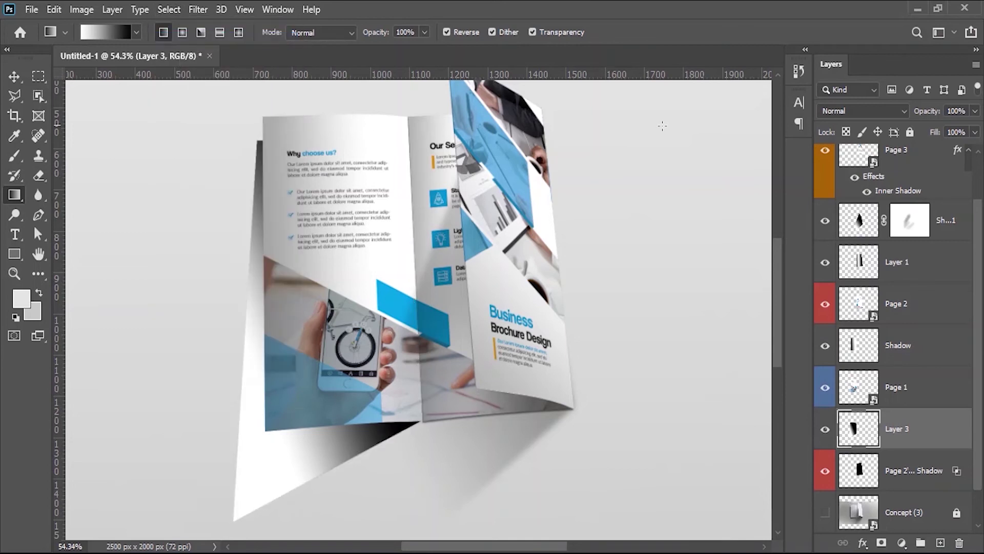
{"action": "left_click", "coordinate": [844, 109]}
{"action": "left_click", "coordinate": [832, 164]}
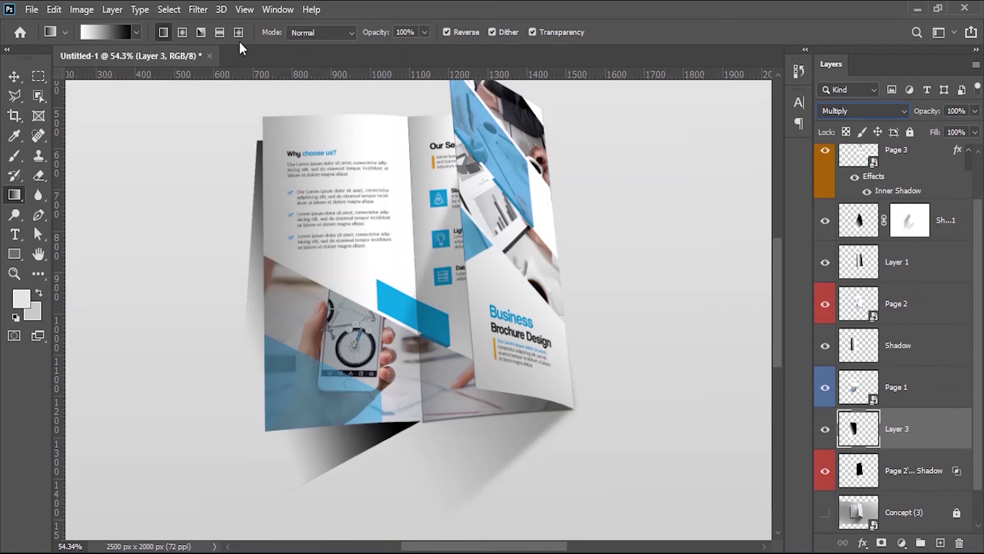
{"action": "left_click", "coordinate": [196, 11]}
{"action": "left_click", "coordinate": [225, 27]}
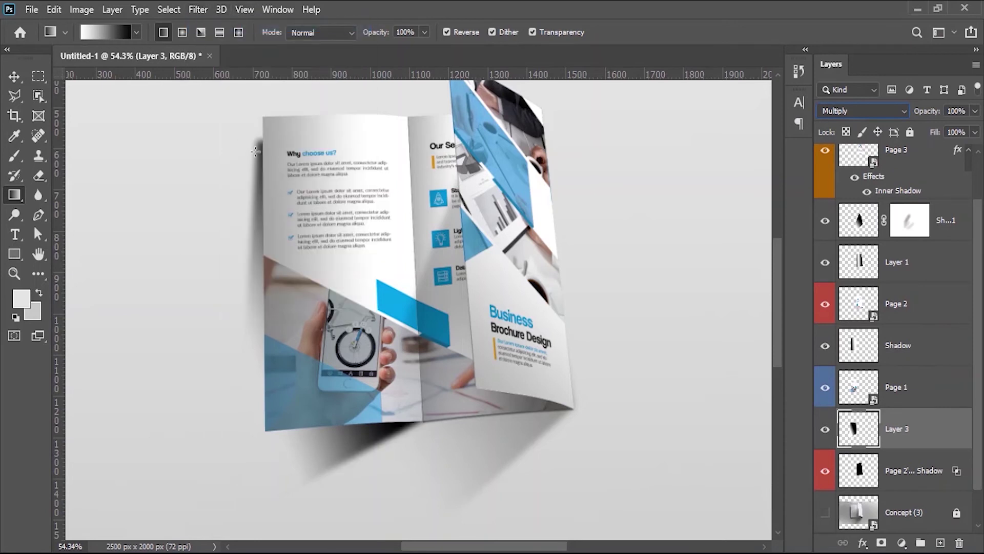
{"action": "left_click", "coordinate": [14, 77]}
{"action": "left_click_drag", "start_coordinate": [929, 113], "coordinate": [900, 117]}
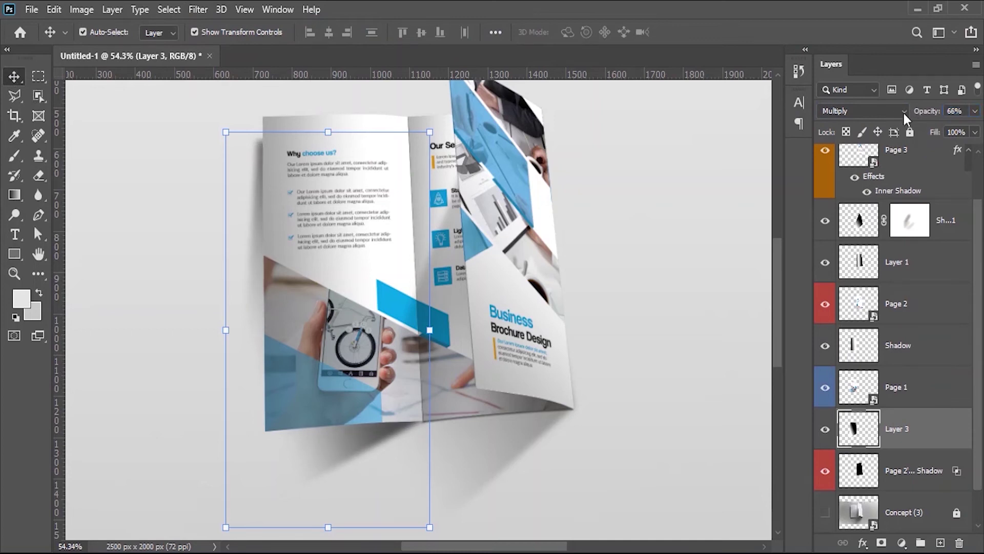
{"action": "left_click_drag", "start_coordinate": [929, 113], "coordinate": [921, 117]}
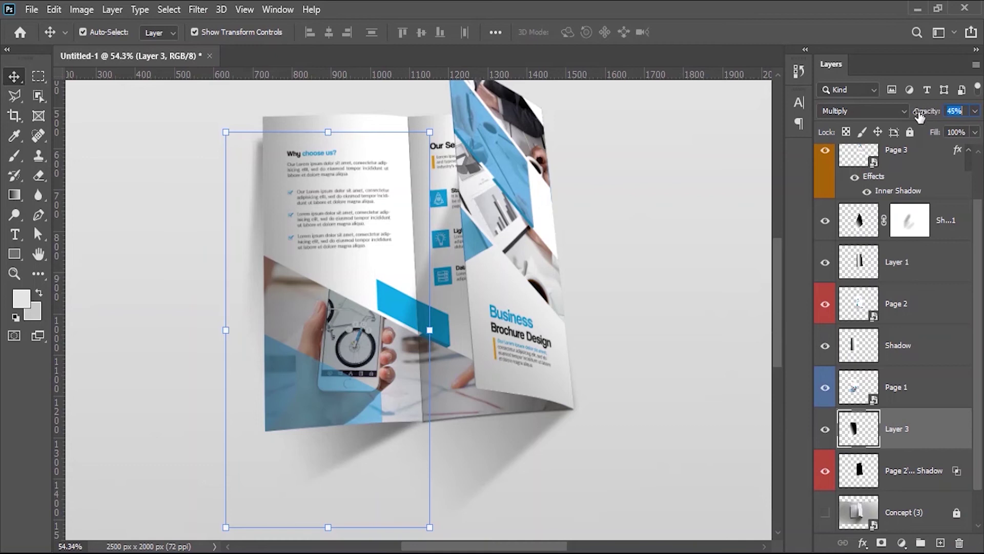
{"action": "left_click", "coordinate": [14, 95]}
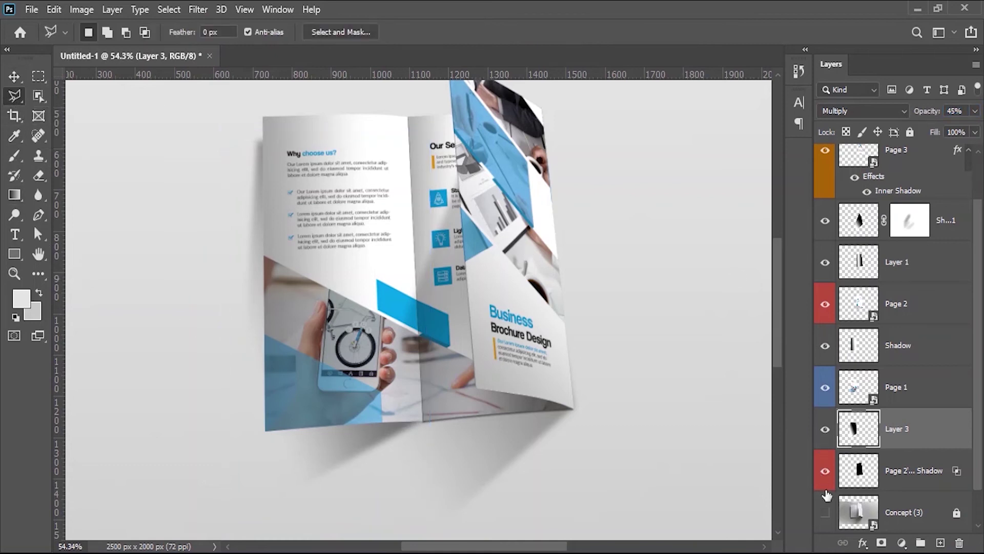
Outline a triangle from the brochure's bottom corner up along the left panel
{"action": "left_click", "coordinate": [826, 513]}
{"action": "left_click", "coordinate": [825, 512]}
{"action": "left_click", "coordinate": [825, 512]}
{"action": "left_click", "coordinate": [825, 512]}
{"action": "left_click", "coordinate": [419, 423]}
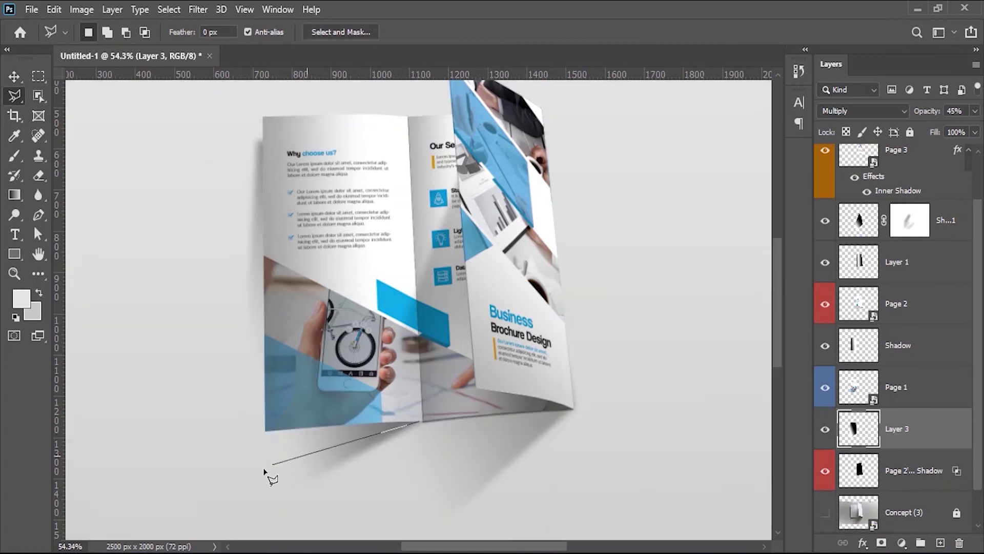
{"action": "left_click", "coordinate": [214, 492]}
{"action": "left_click", "coordinate": [254, 200]}
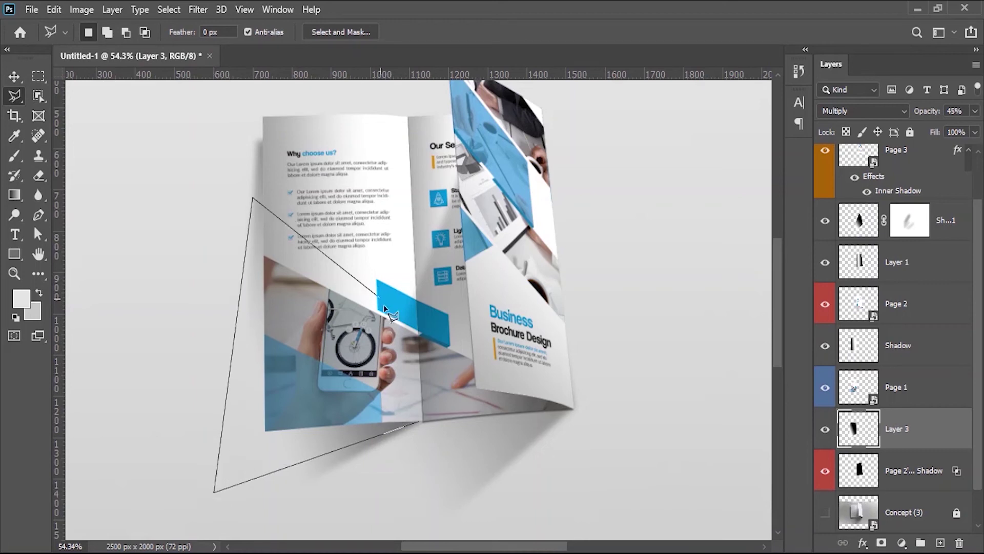
{"action": "left_click", "coordinate": [419, 423]}
Fill the triangle on a new Layer 4 with a soft white-to-black gradient
{"action": "left_click", "coordinate": [940, 543]}
{"action": "key", "text": "g"}
{"action": "left_click_drag", "start_coordinate": [225, 409], "coordinate": [315, 388]}
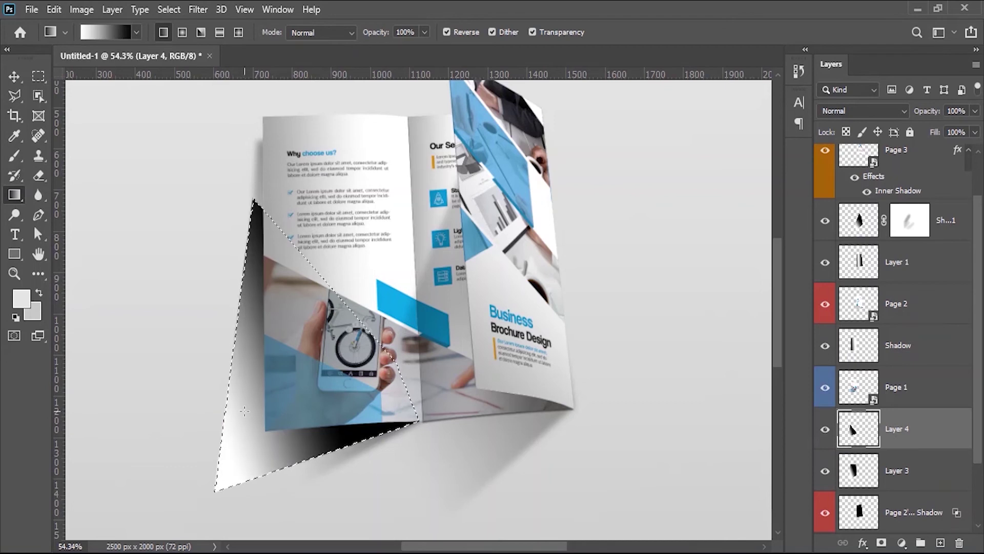
{"action": "left_click_drag", "start_coordinate": [236, 405], "coordinate": [394, 410]}
{"action": "left_click_drag", "start_coordinate": [245, 375], "coordinate": [306, 350]}
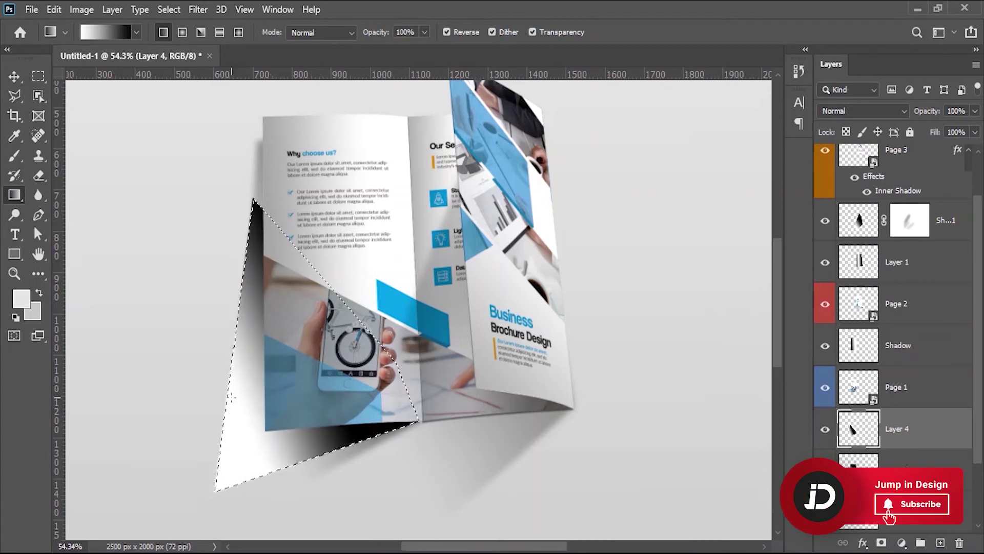
{"action": "left_click_drag", "start_coordinate": [217, 462], "coordinate": [306, 393]}
Deselect, set Layer 4 to Multiply, Gaussian Blur it, lower opacity to 46%, and add a layer mask
{"action": "left_click", "coordinate": [169, 10]}
{"action": "left_click", "coordinate": [180, 40]}
{"action": "left_click", "coordinate": [877, 111]}
{"action": "left_click", "coordinate": [836, 180]}
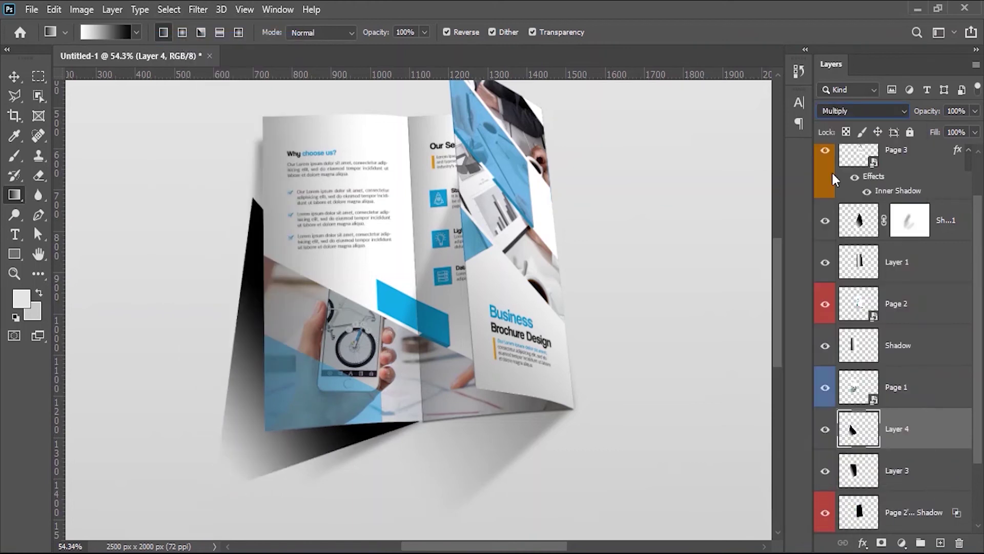
{"action": "left_click", "coordinate": [201, 9]}
{"action": "left_click", "coordinate": [224, 25]}
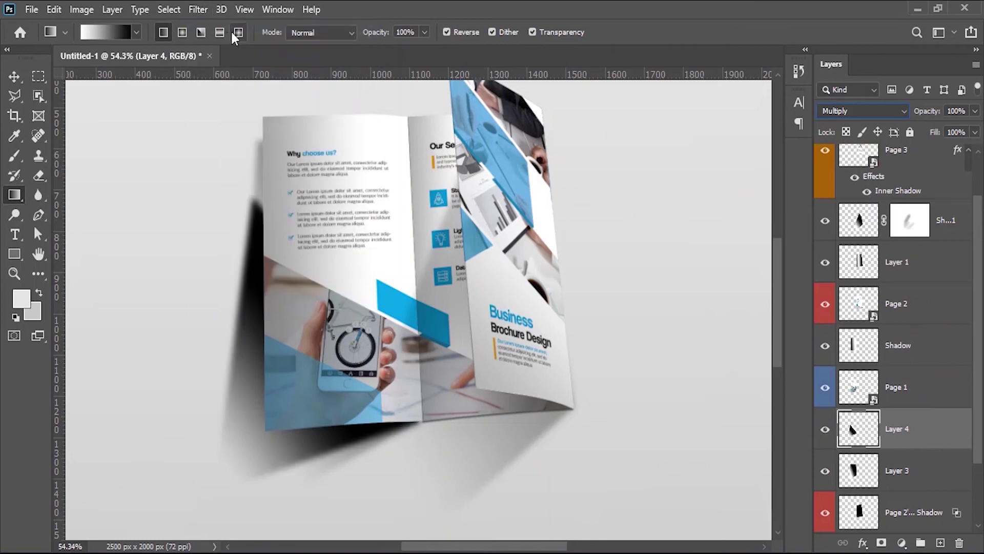
{"action": "left_click_drag", "start_coordinate": [927, 111], "coordinate": [900, 118]}
{"action": "left_click", "coordinate": [882, 542]}
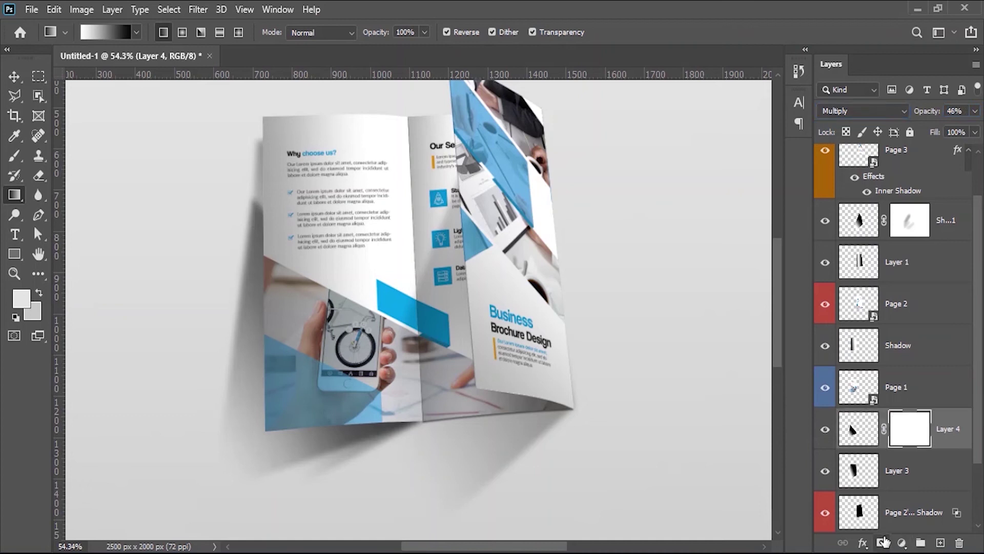
Paint black on Layer 4's mask at 24% brush opacity along the panel's left and bottom edges
{"action": "key", "text": "d"}
{"action": "left_click", "coordinate": [14, 156]}
{"action": "mouse_move", "coordinate": [234, 236]}
{"action": "left_mouse_down"}
{"action": "mouse_move", "coordinate": [249, 193]}
{"action": "mouse_move", "coordinate": [244, 299]}
{"action": "left_mouse_up"}
{"action": "mouse_move", "coordinate": [256, 208]}
{"action": "left_mouse_down"}
{"action": "mouse_move", "coordinate": [255, 233]}
{"action": "mouse_move", "coordinate": [261, 149]}
{"action": "left_mouse_up"}
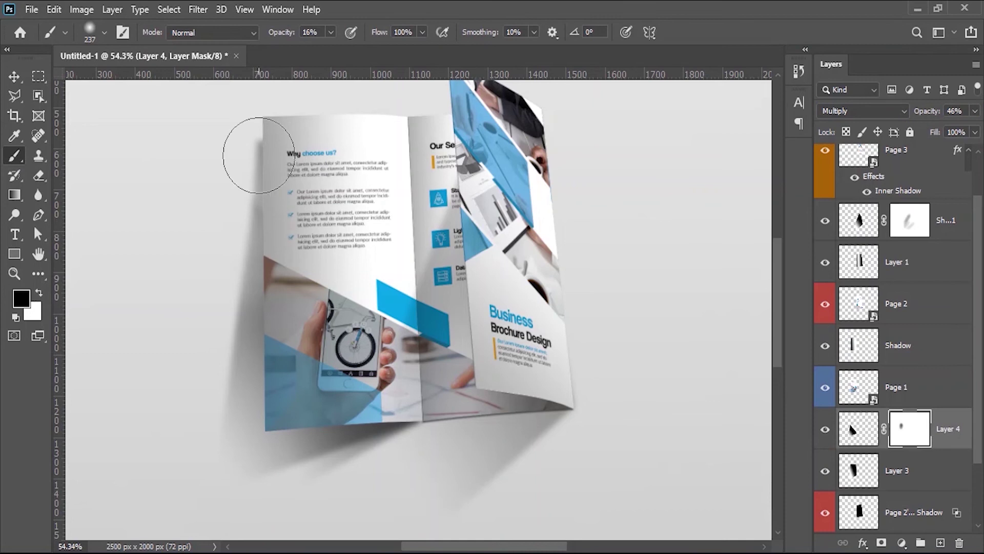
{"action": "left_click_drag", "start_coordinate": [283, 33], "coordinate": [294, 38]}
{"action": "mouse_move", "coordinate": [255, 207]}
{"action": "left_mouse_down"}
{"action": "mouse_move", "coordinate": [268, 162]}
{"action": "mouse_move", "coordinate": [253, 228]}
{"action": "mouse_move", "coordinate": [257, 191]}
{"action": "left_mouse_up"}
{"action": "mouse_move", "coordinate": [246, 295]}
{"action": "left_mouse_down"}
{"action": "mouse_move", "coordinate": [220, 422]}
{"action": "mouse_move", "coordinate": [286, 226]}
{"action": "left_mouse_up"}
{"action": "mouse_move", "coordinate": [303, 429]}
{"action": "left_mouse_down"}
{"action": "mouse_move", "coordinate": [303, 468]}
{"action": "mouse_move", "coordinate": [370, 445]}
{"action": "mouse_move", "coordinate": [307, 497]}
{"action": "mouse_move", "coordinate": [328, 458]}
{"action": "mouse_move", "coordinate": [423, 449]}
{"action": "mouse_move", "coordinate": [265, 486]}
{"action": "mouse_move", "coordinate": [346, 467]}
{"action": "left_mouse_up"}
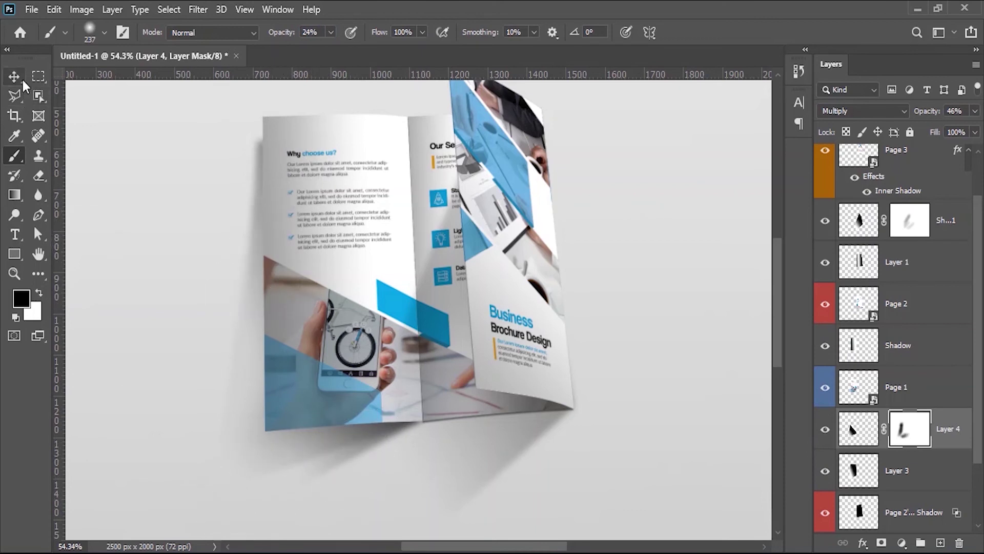
Raise Layer 4's opacity to 76%
{"action": "left_click", "coordinate": [18, 80]}
{"action": "left_click", "coordinate": [191, 216], "text": "ctrl"}
{"action": "left_click", "coordinate": [868, 431]}
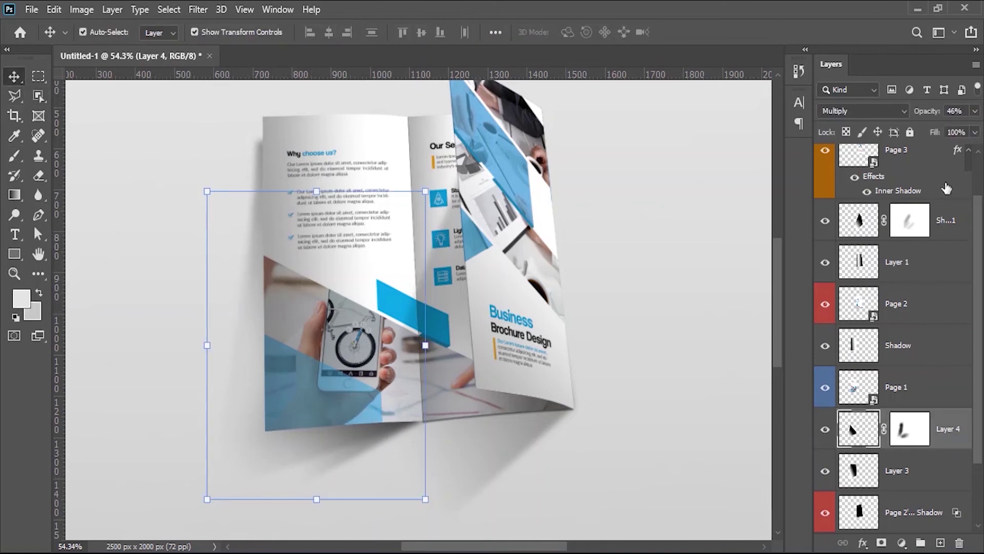
{"action": "left_click_drag", "start_coordinate": [921, 114], "coordinate": [943, 112]}
{"action": "left_click", "coordinate": [171, 169]}
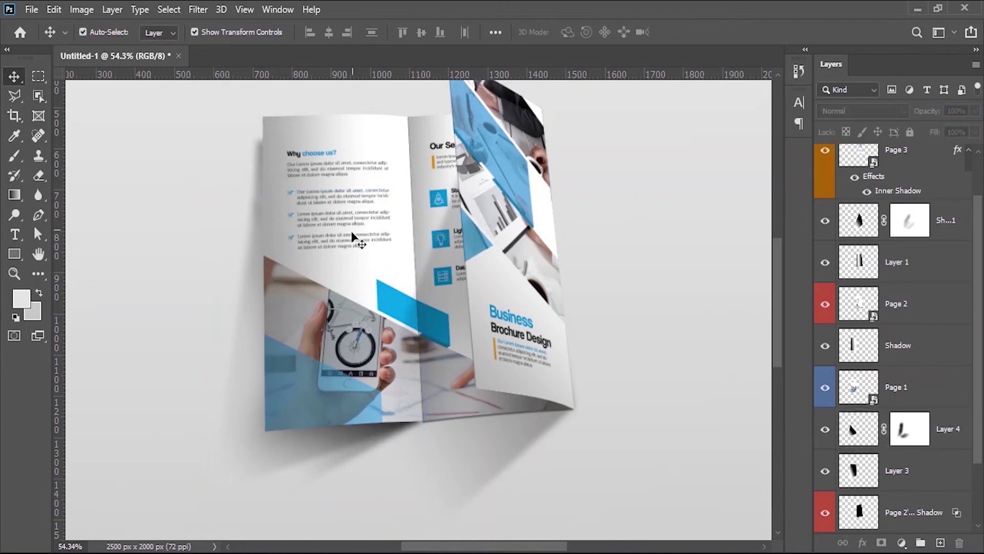
Outline a narrow strip along the front flap's right edge with the Polygonal Lasso
{"action": "left_click_drag", "start_coordinate": [454, 364], "coordinate": [424, 364]}
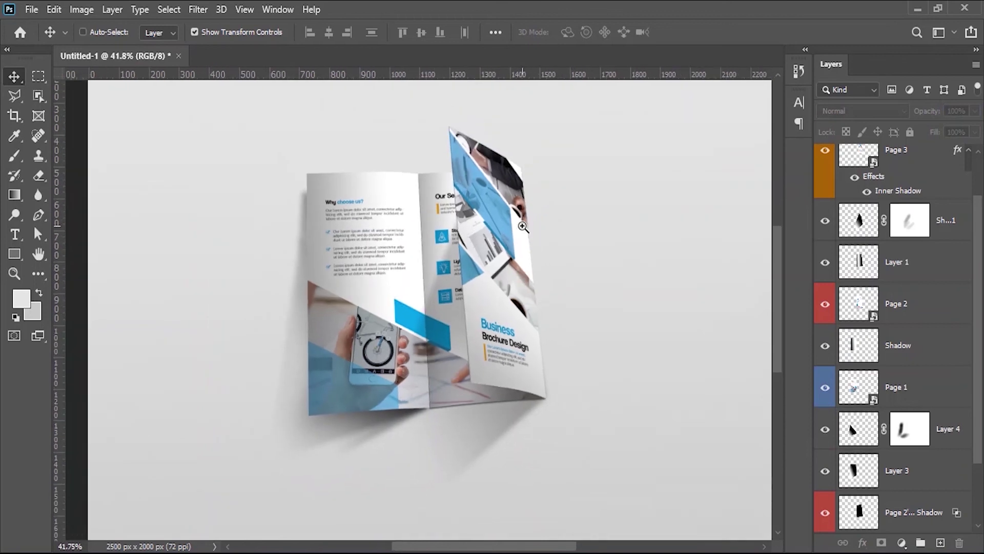
{"action": "left_click_drag", "start_coordinate": [534, 189], "coordinate": [562, 182]}
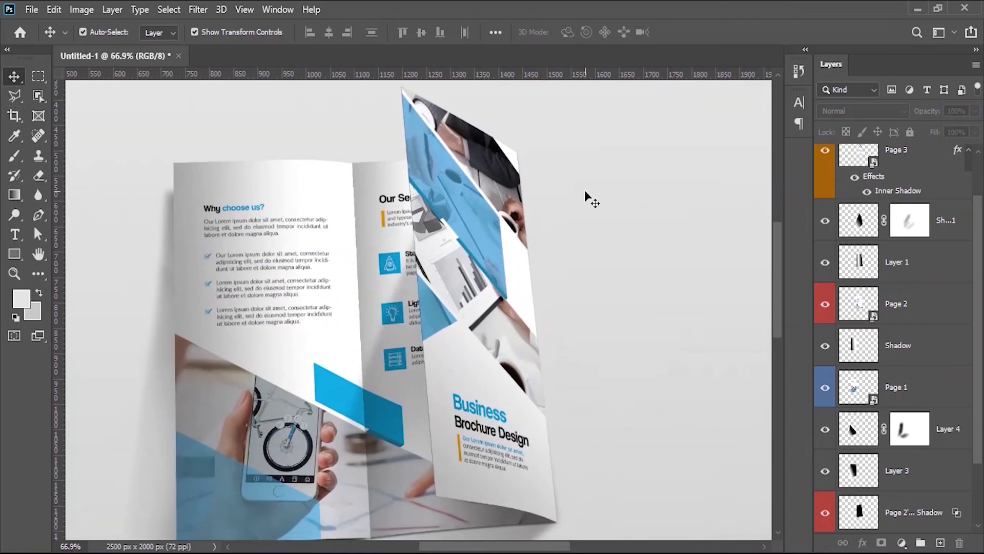
{"action": "left_click", "coordinate": [507, 241]}
{"action": "left_click_drag", "start_coordinate": [523, 375], "coordinate": [502, 340]}
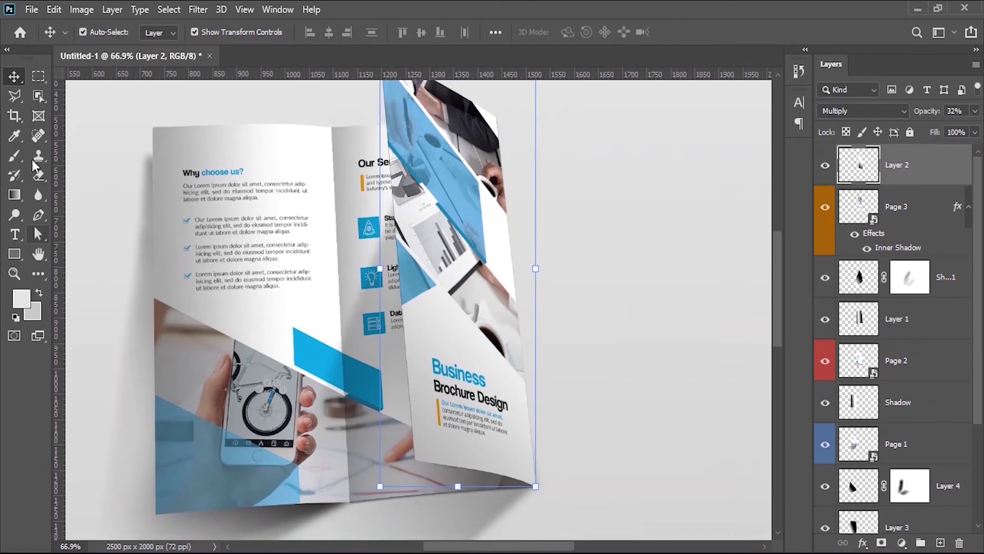
{"action": "left_click", "coordinate": [18, 97]}
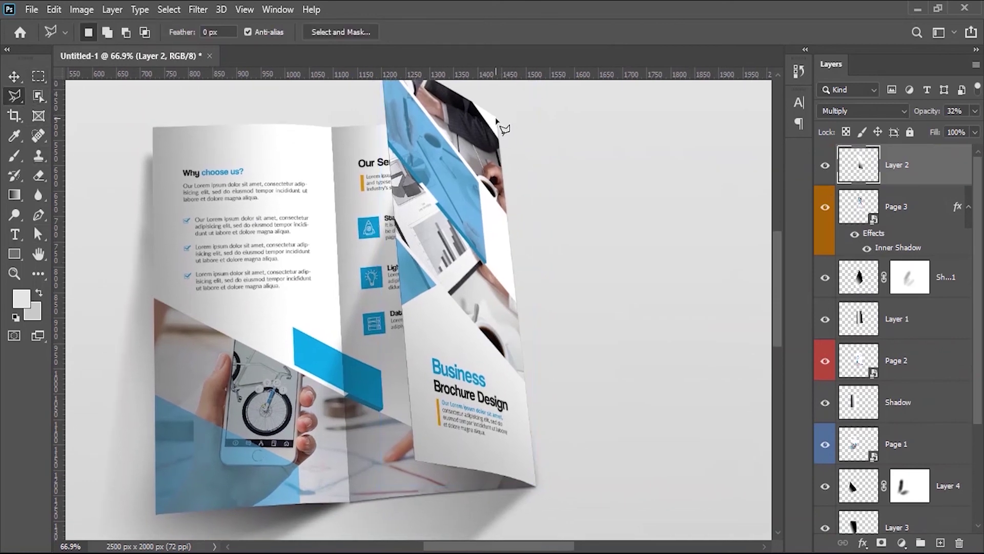
{"action": "left_click", "coordinate": [496, 119]}
{"action": "left_click", "coordinate": [538, 489]}
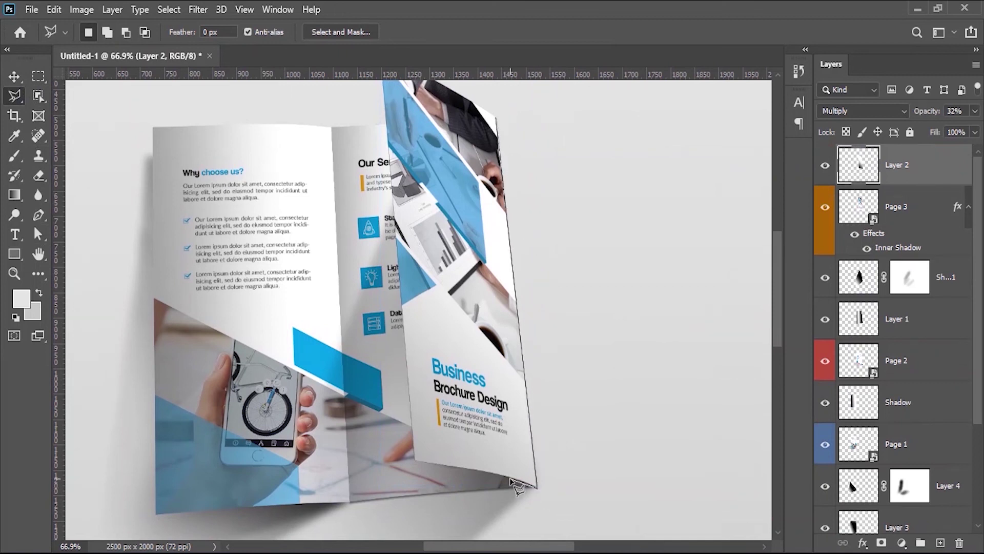
{"action": "double_click", "coordinate": [476, 107]}
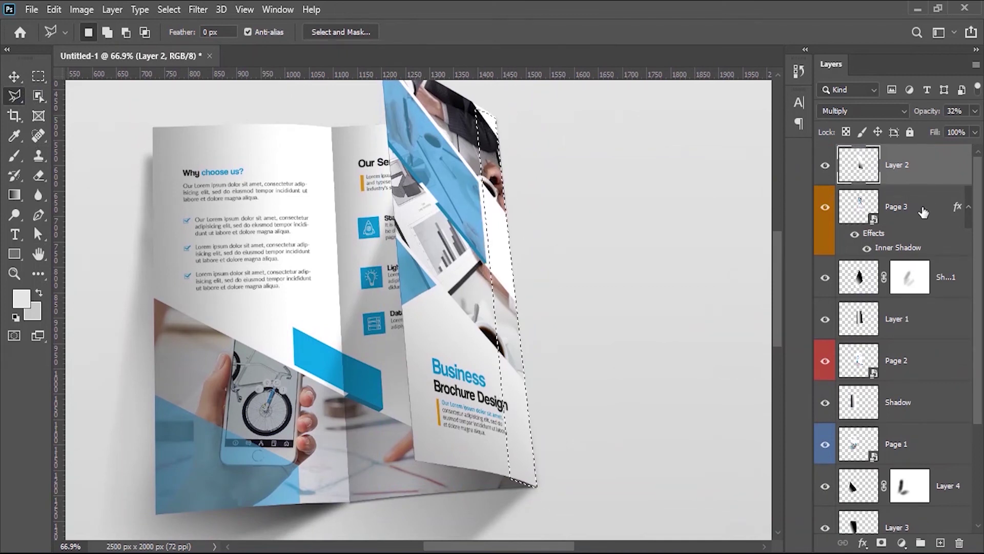
{"action": "scroll", "coordinate": [918, 410], "scroll_direction": "down", "scroll_amount": 2}
Add a new layer above Page 2's Drop Shadow and set the foreground colour to black (000000)
{"action": "left_click", "coordinate": [906, 485]}
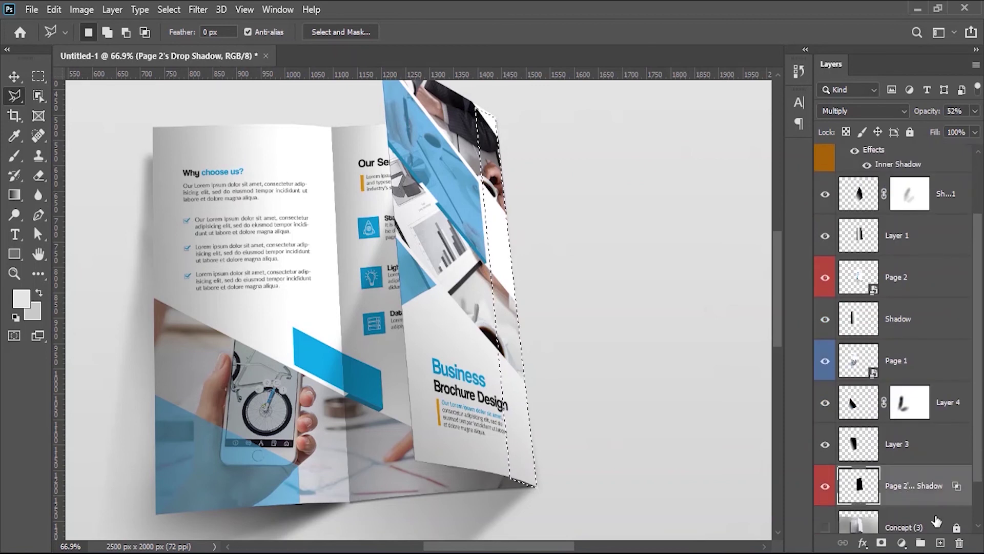
{"action": "left_click", "coordinate": [940, 542]}
{"action": "left_click", "coordinate": [21, 299]}
{"action": "type", "text": "000000"}
{"action": "left_click", "coordinate": [913, 84]}
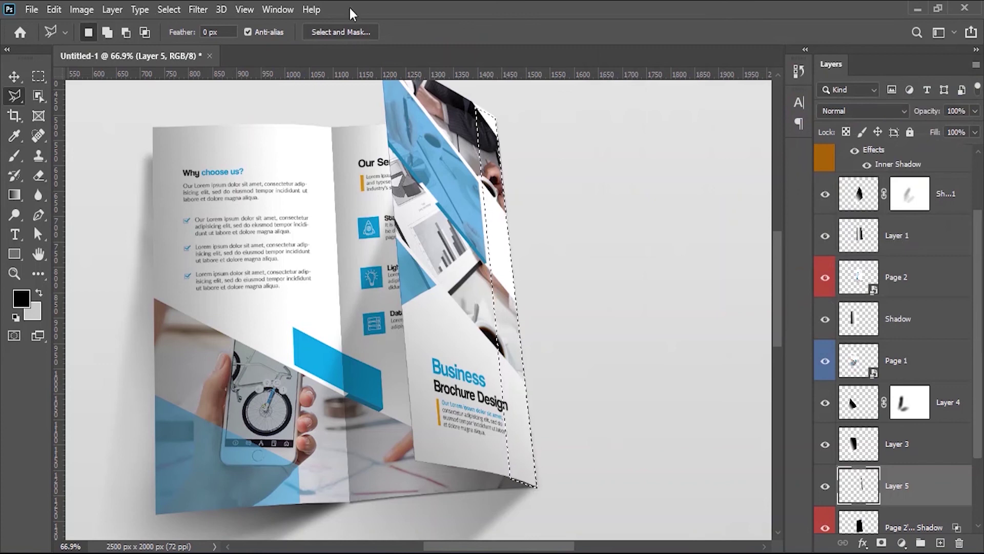
Deselect, reapply Gaussian Blur to the edge line, and lower its opacity to 29%
{"action": "left_click", "coordinate": [194, 12]}
{"action": "mouse_move", "coordinate": [172, 10]}
{"action": "left_click", "coordinate": [180, 39]}
{"action": "left_click", "coordinate": [200, 10]}
{"action": "left_click", "coordinate": [207, 26]}
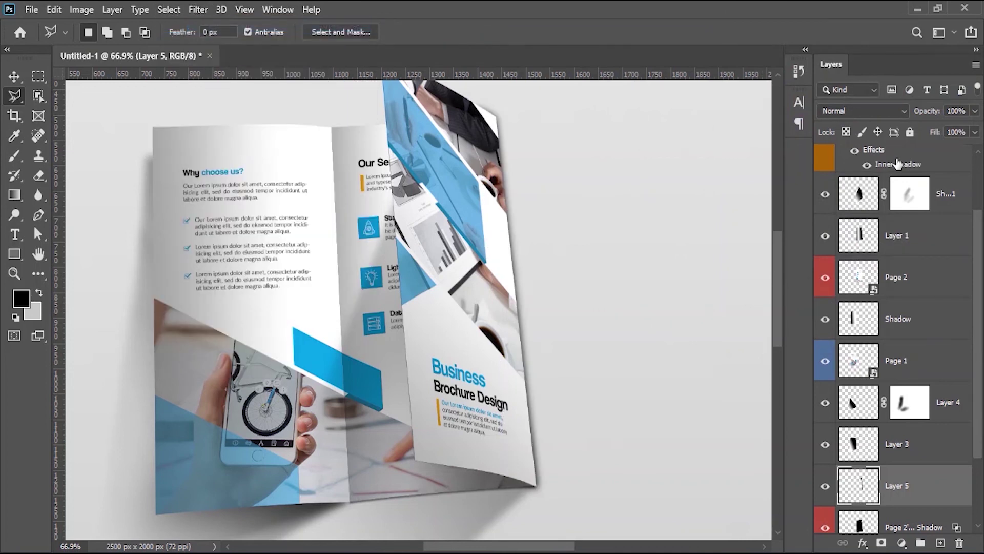
{"action": "mouse_move", "coordinate": [939, 117]}
{"action": "left_mouse_down"}
{"action": "mouse_move", "coordinate": [891, 117]}
{"action": "mouse_move", "coordinate": [921, 119]}
{"action": "left_mouse_up"}
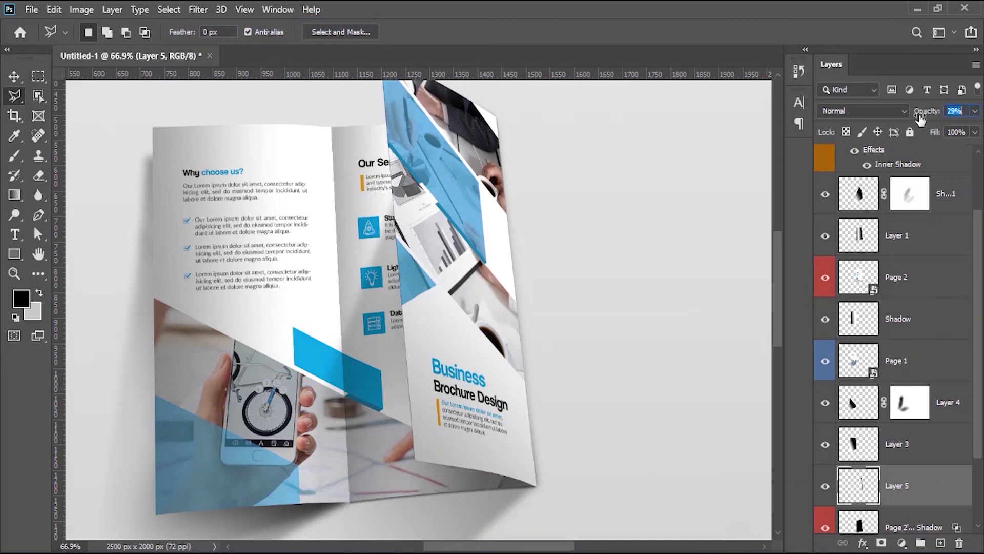
{"action": "key", "text": "v"}
{"action": "left_click_drag", "start_coordinate": [527, 132], "coordinate": [399, 254]}
Select all brochure layers from Layer 2 down to Page 2's Drop Shadow
{"action": "left_click", "coordinate": [523, 286], "text": "ctrl"}
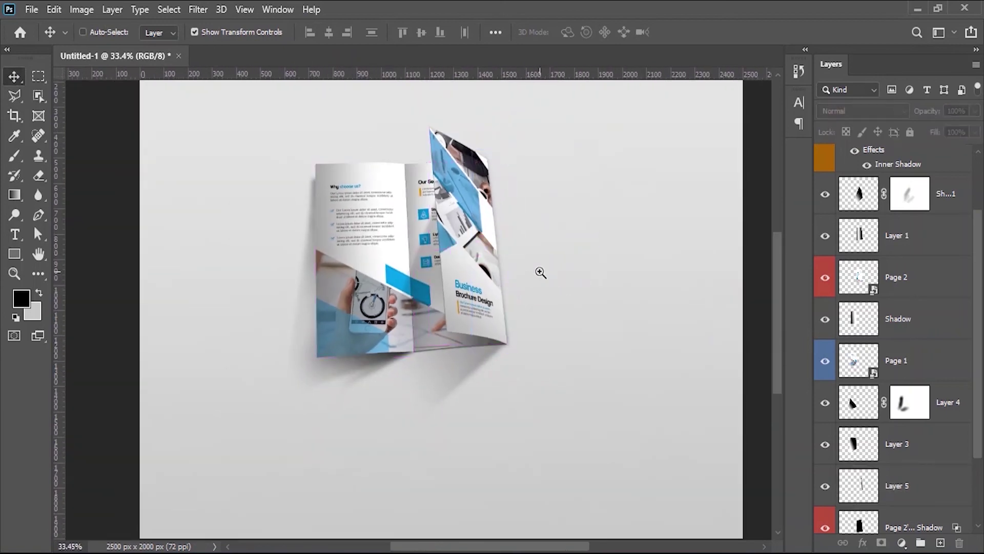
{"action": "left_click_drag", "start_coordinate": [539, 272], "coordinate": [557, 274]}
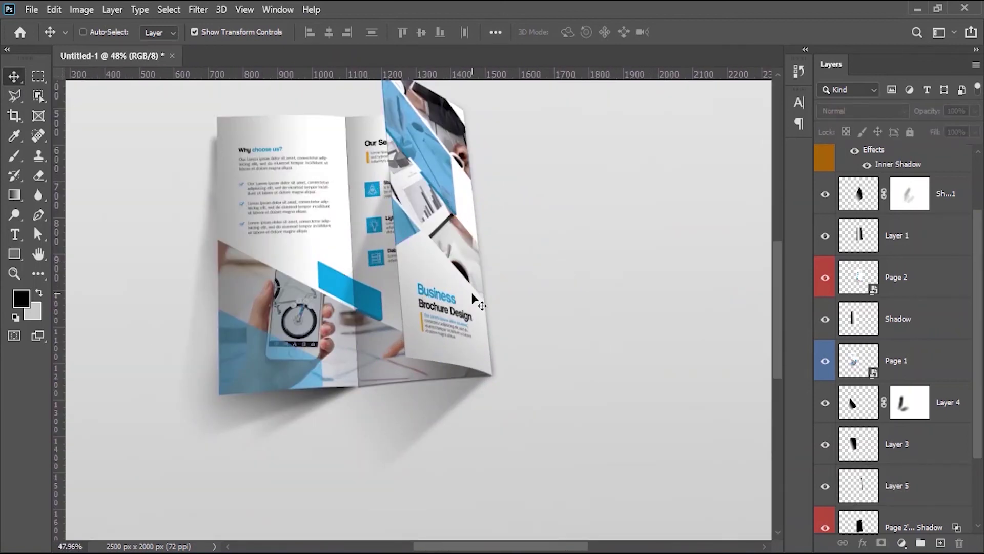
{"action": "scroll", "coordinate": [503, 323], "scroll_direction": "down", "scroll_amount": 2}
{"action": "scroll", "coordinate": [887, 208], "scroll_direction": "up", "scroll_amount": 2}
{"action": "left_click", "coordinate": [902, 169]}
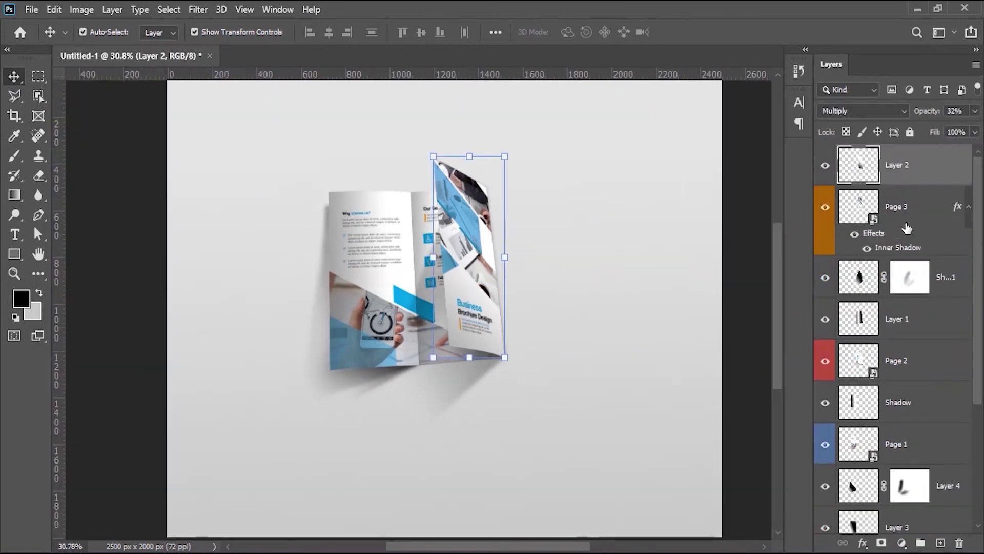
{"action": "scroll", "coordinate": [907, 287], "scroll_direction": "down", "scroll_amount": 3}
{"action": "left_click", "coordinate": [909, 433], "text": "shift"}
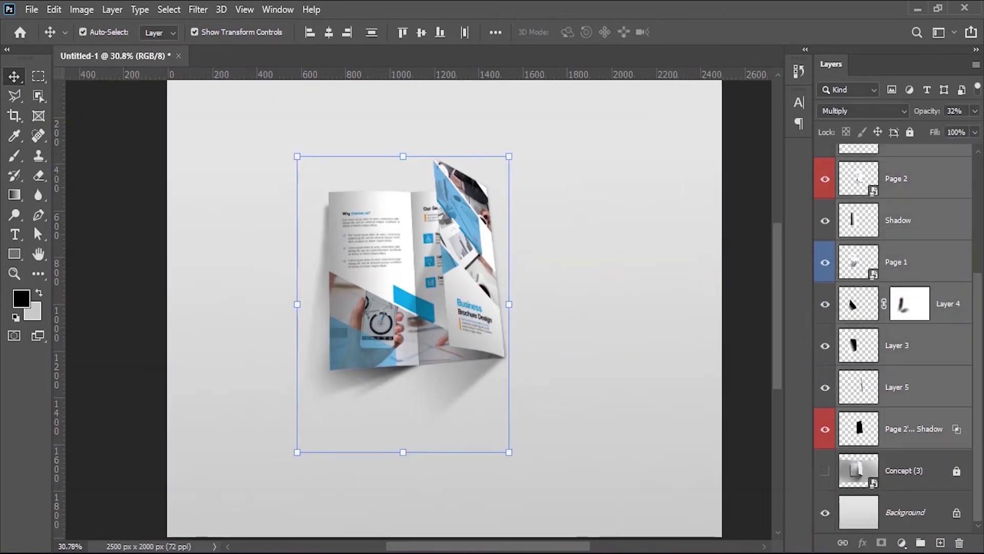
Group them as Main Group and delete the Concept (3) layer
{"action": "left_click", "coordinate": [112, 9]}
{"action": "mouse_move", "coordinate": [185, 317]}
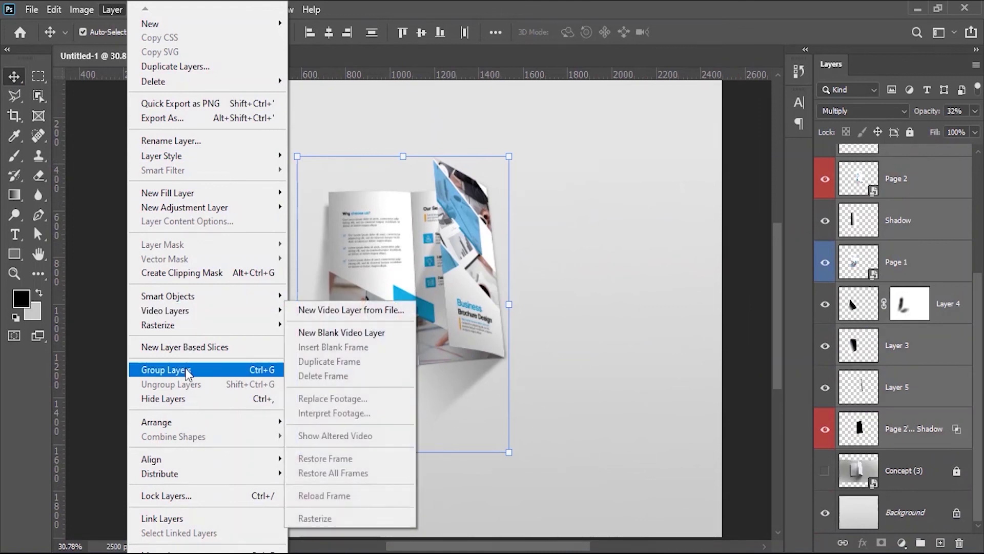
{"action": "left_click", "coordinate": [186, 370]}
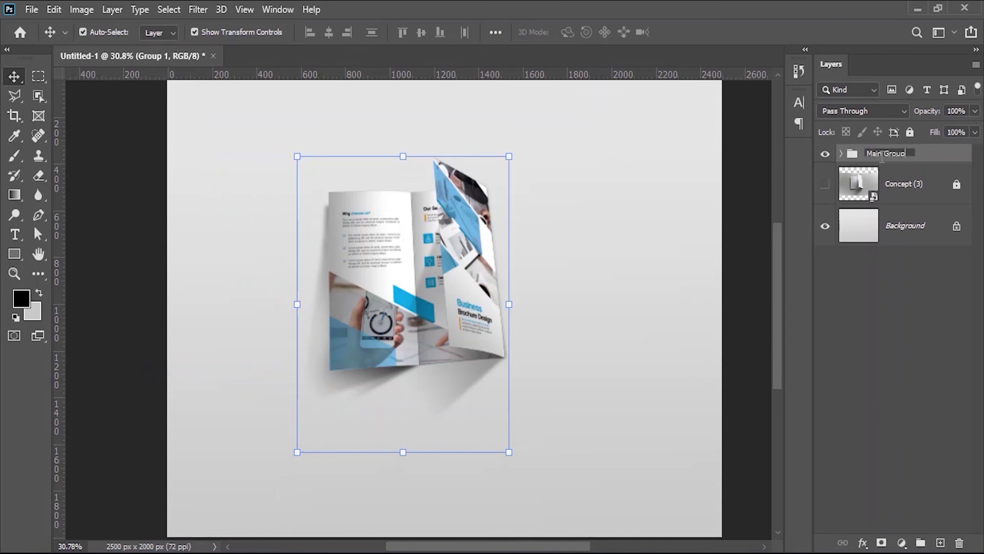
{"action": "key", "text": "Return"}
{"action": "left_click_drag", "start_coordinate": [944, 191], "coordinate": [959, 542]}
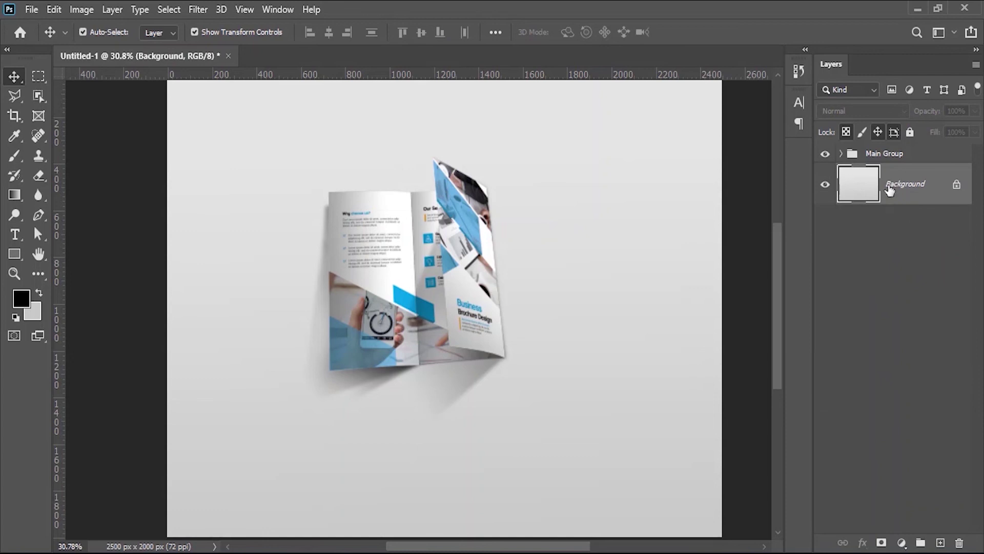
{"action": "left_click", "coordinate": [842, 154]}
Duplicate Page 1–3 above Main Group, clear their layer style, and set fill to 0%
{"action": "left_click", "coordinate": [918, 225]}
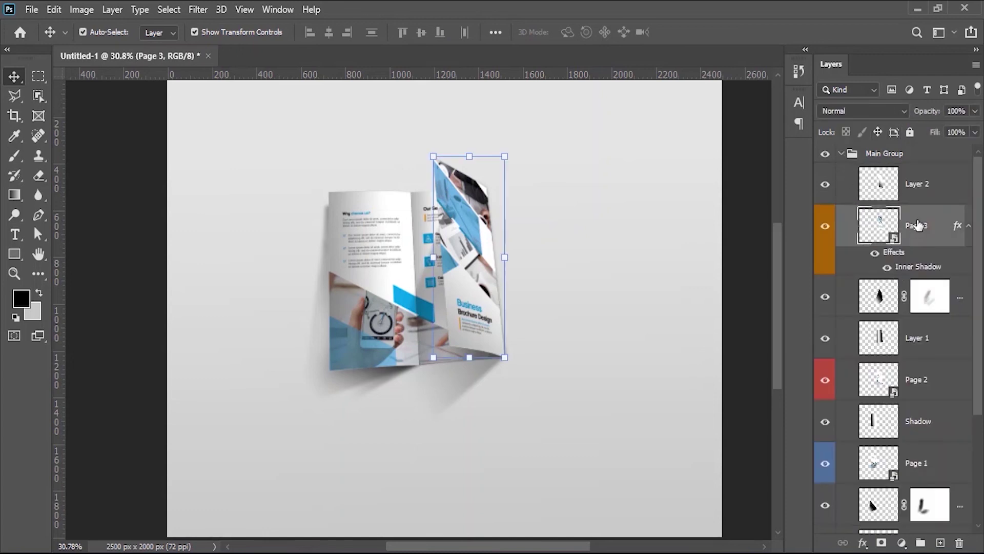
{"action": "left_click", "coordinate": [925, 387], "text": "ctrl"}
{"action": "left_click", "coordinate": [925, 444], "text": "ctrl"}
{"action": "left_click_drag", "start_coordinate": [926, 215], "coordinate": [894, 173]}
{"action": "right_click", "coordinate": [922, 164]}
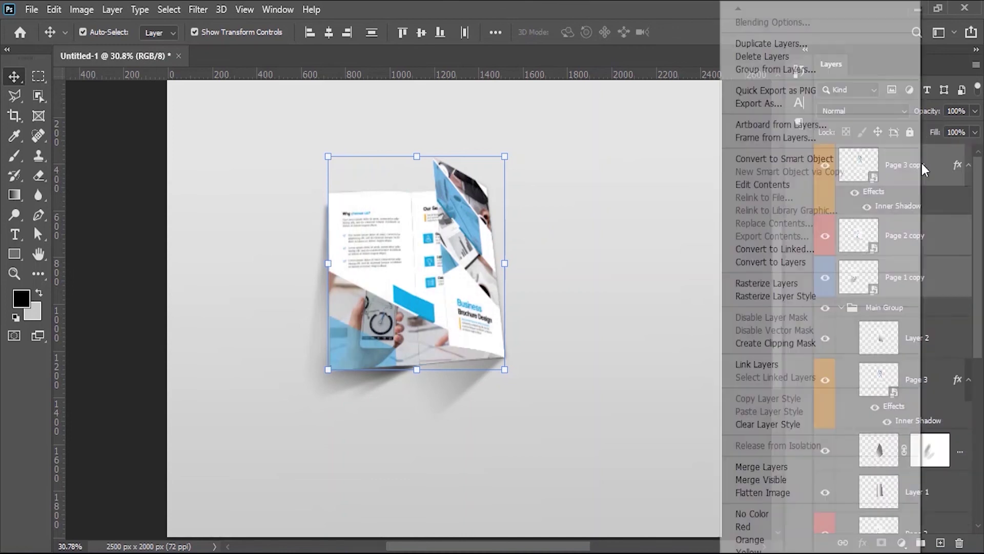
{"action": "left_click", "coordinate": [766, 426]}
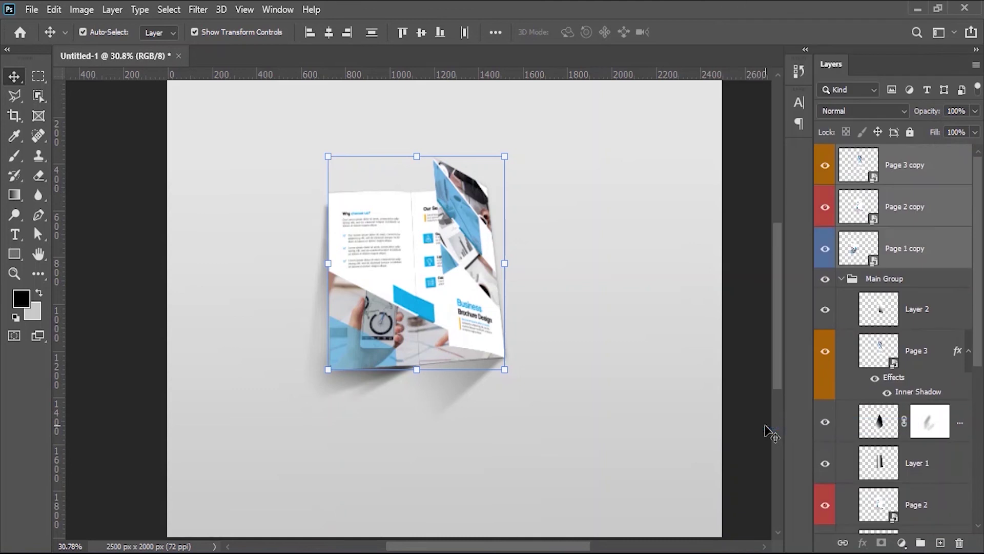
{"action": "left_click_drag", "start_coordinate": [936, 132], "coordinate": [845, 149]}
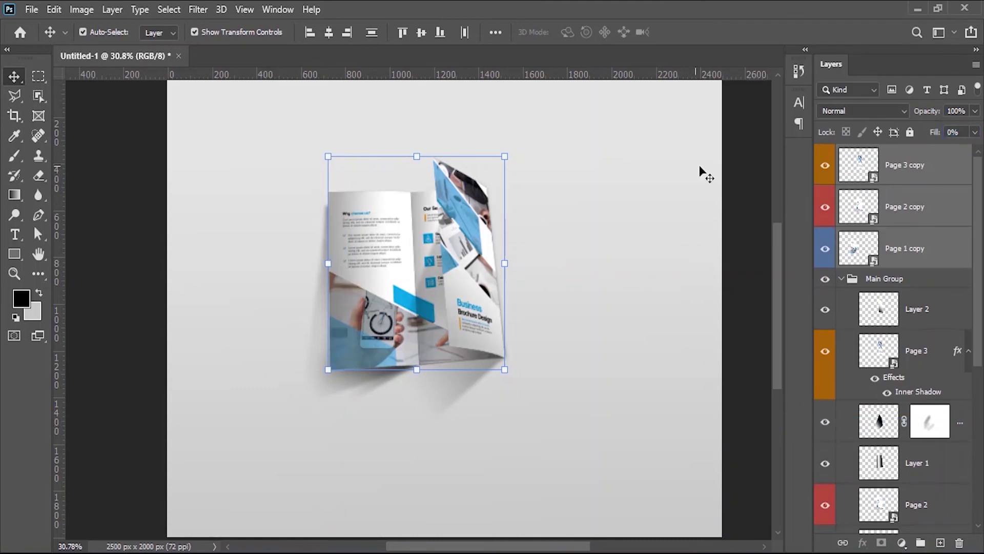
Group the three page copies as Edit Me and lock Main Group
{"action": "left_click", "coordinate": [842, 280]}
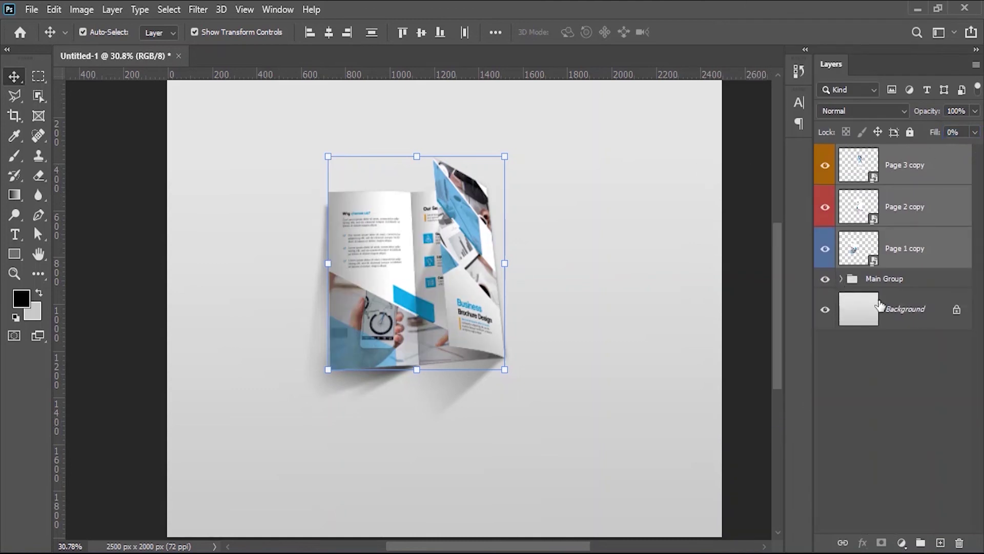
{"action": "left_click", "coordinate": [902, 176]}
{"action": "left_click", "coordinate": [878, 210]}
{"action": "left_click", "coordinate": [913, 245]}
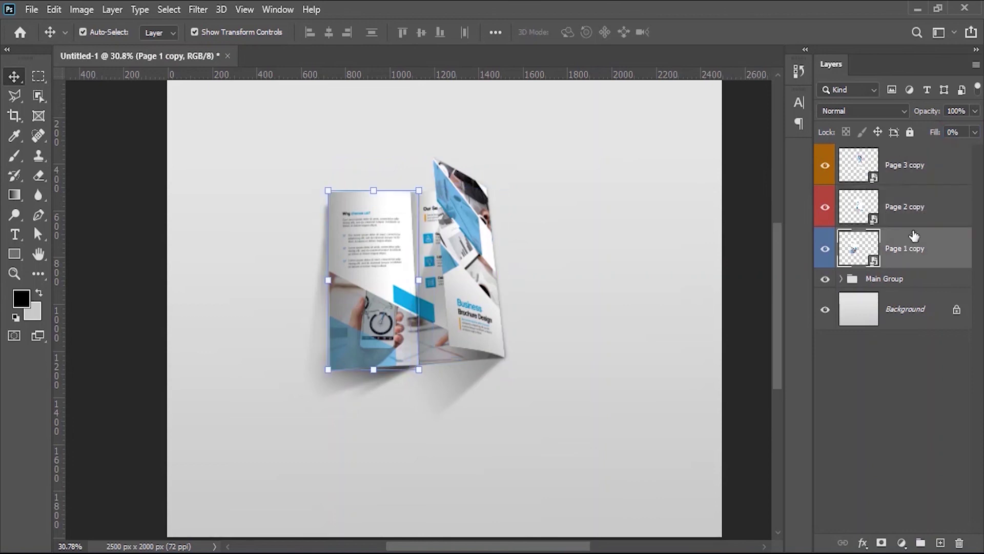
{"action": "left_click", "coordinate": [900, 168], "text": "shift"}
{"action": "left_click", "coordinate": [112, 10]}
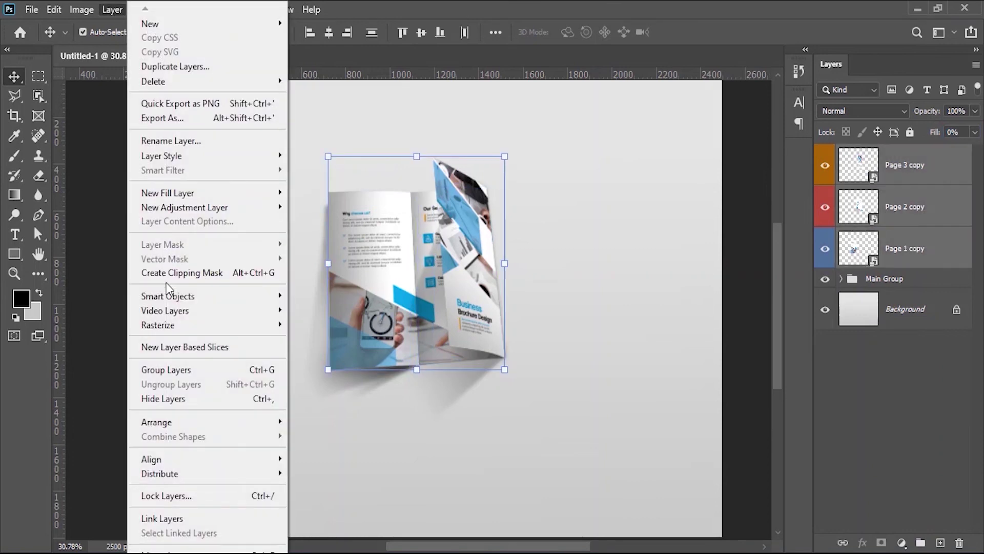
{"action": "left_click", "coordinate": [165, 370]}
{"action": "double_click", "coordinate": [879, 154]}
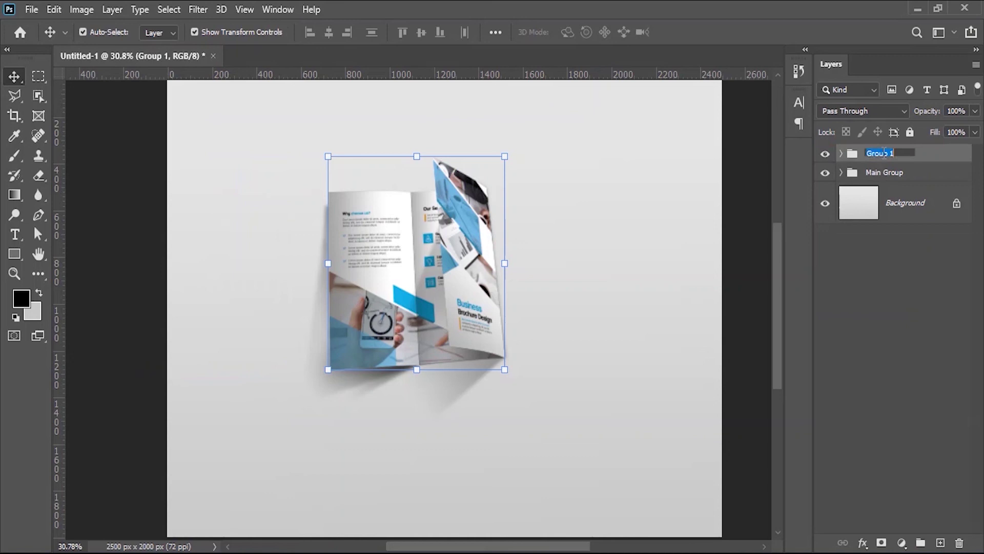
{"action": "key", "text": "Return"}
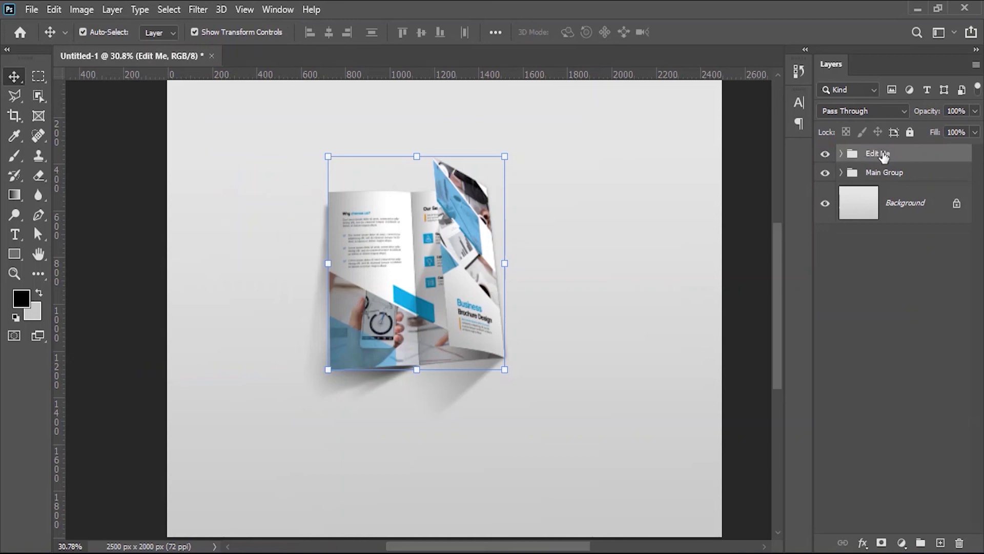
{"action": "left_click", "coordinate": [887, 184]}
{"action": "left_click", "coordinate": [910, 133]}
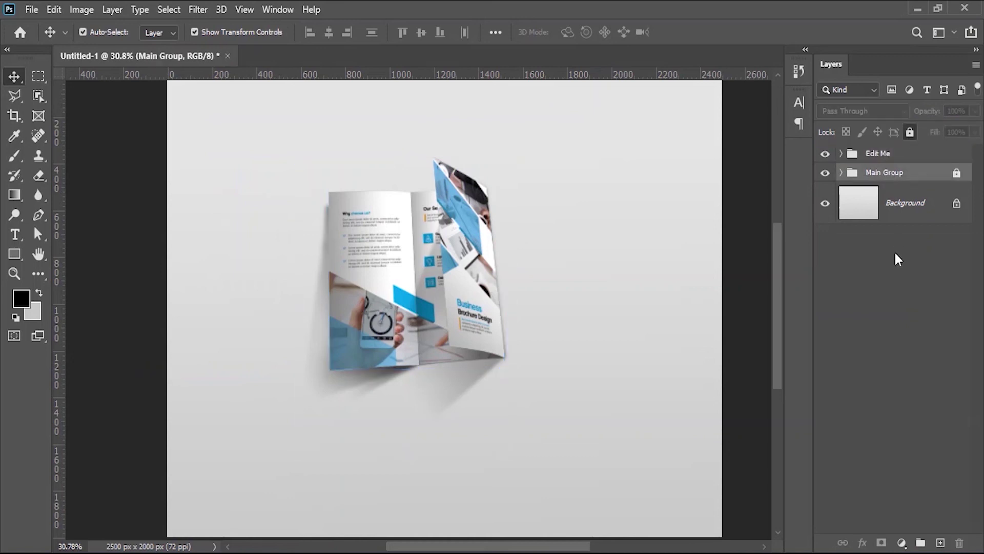
Free-transform Main Group to about 142% of its size, moved lower on the page, and commit
{"action": "left_click", "coordinate": [894, 251]}
{"action": "scroll", "coordinate": [441, 315], "scroll_direction": "down", "scroll_amount": 3}
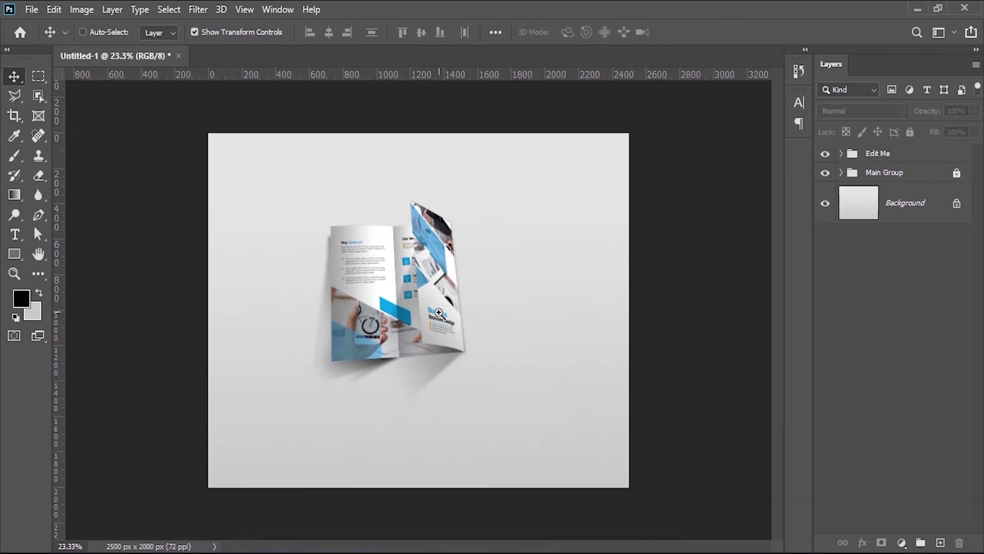
{"action": "left_click", "coordinate": [957, 173]}
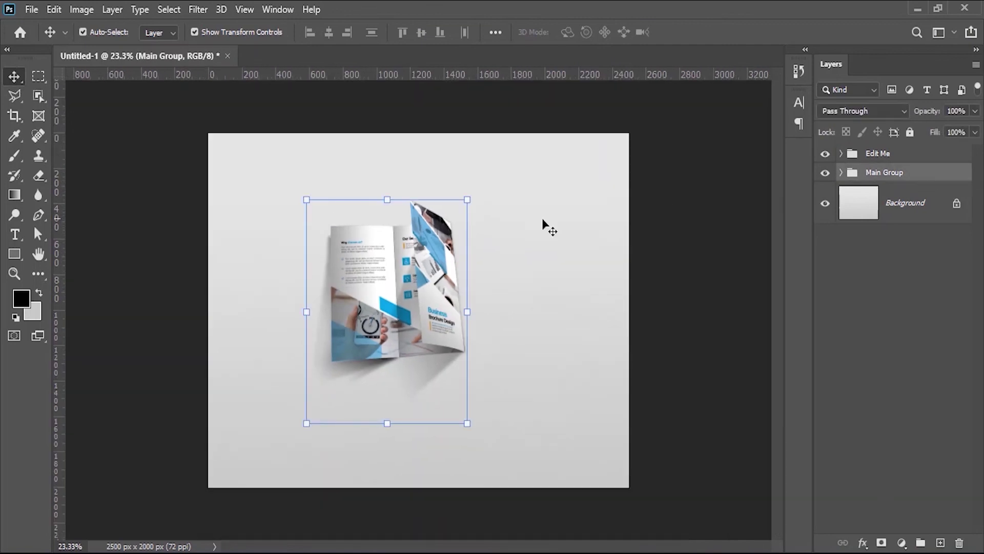
{"action": "left_click", "coordinate": [53, 9]}
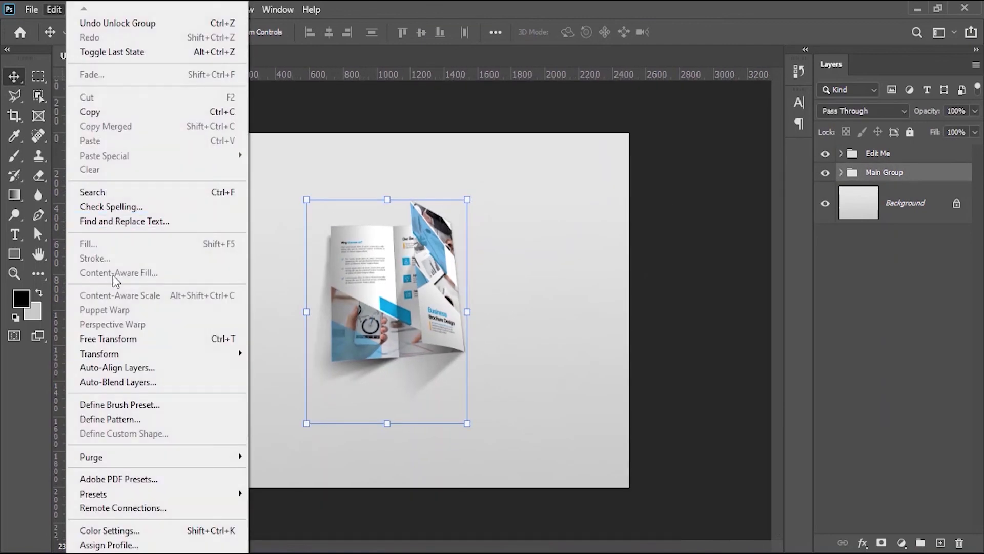
{"action": "left_click", "coordinate": [115, 353]}
{"action": "left_click_drag", "start_coordinate": [472, 197], "coordinate": [484, 226]}
{"action": "left_click", "coordinate": [713, 32]}
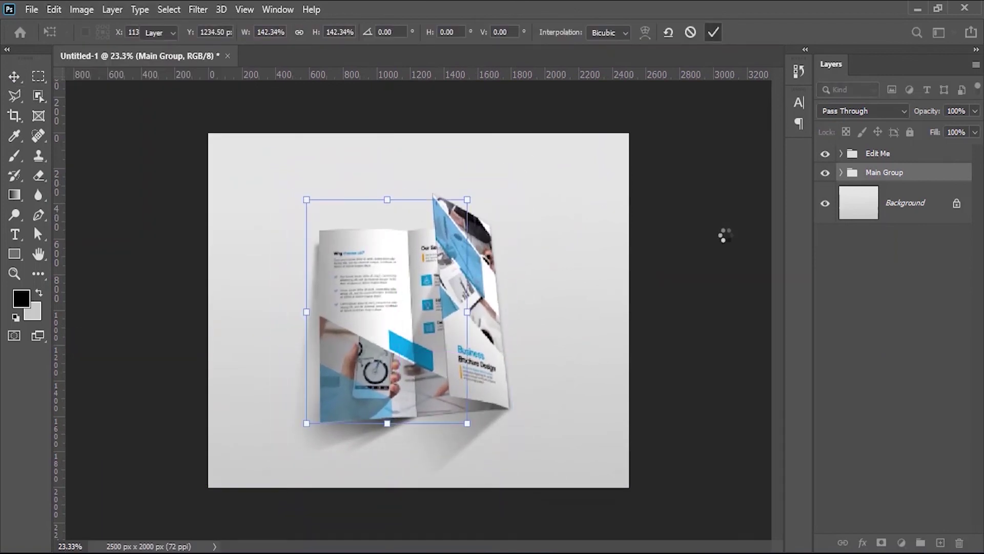